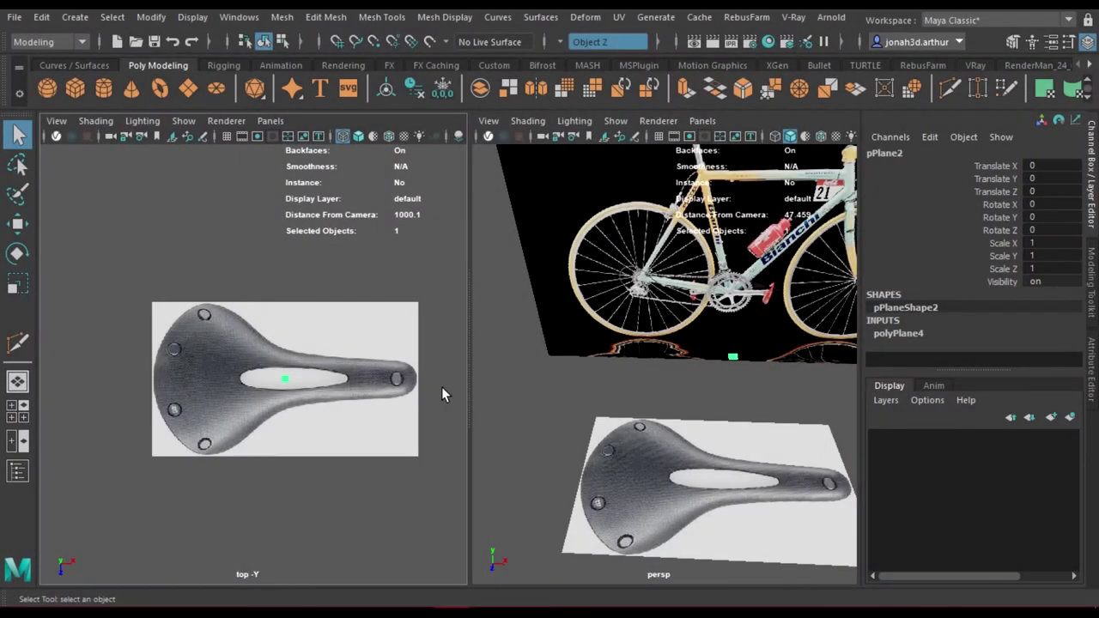
- Widen the plane to span the saddle reference in the polyPlane4 settings
{"action": "key", "text": "f"}
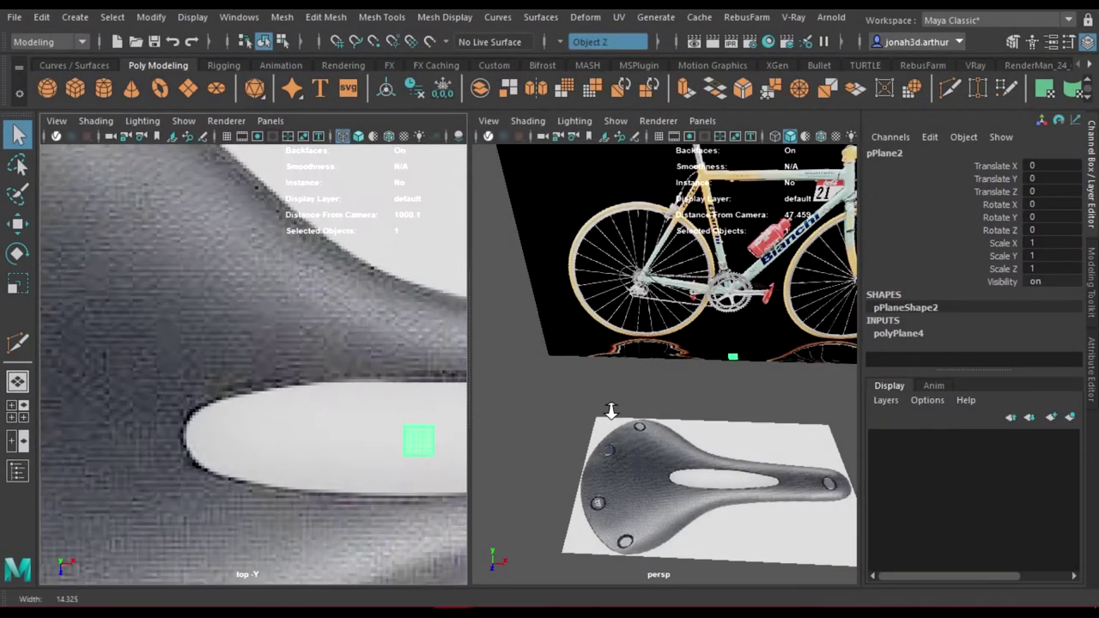
{"action": "scroll", "coordinate": [441, 395], "scroll_direction": "down", "scroll_amount": 3}
{"action": "left_click", "coordinate": [898, 334]}
{"action": "left_click", "coordinate": [1031, 345]}
{"action": "type", "text": "8"}
{"action": "key", "text": "Return"}
{"action": "left_click", "coordinate": [1022, 345]}
{"action": "type", "text": "43"}
{"action": "key", "text": "Return"}
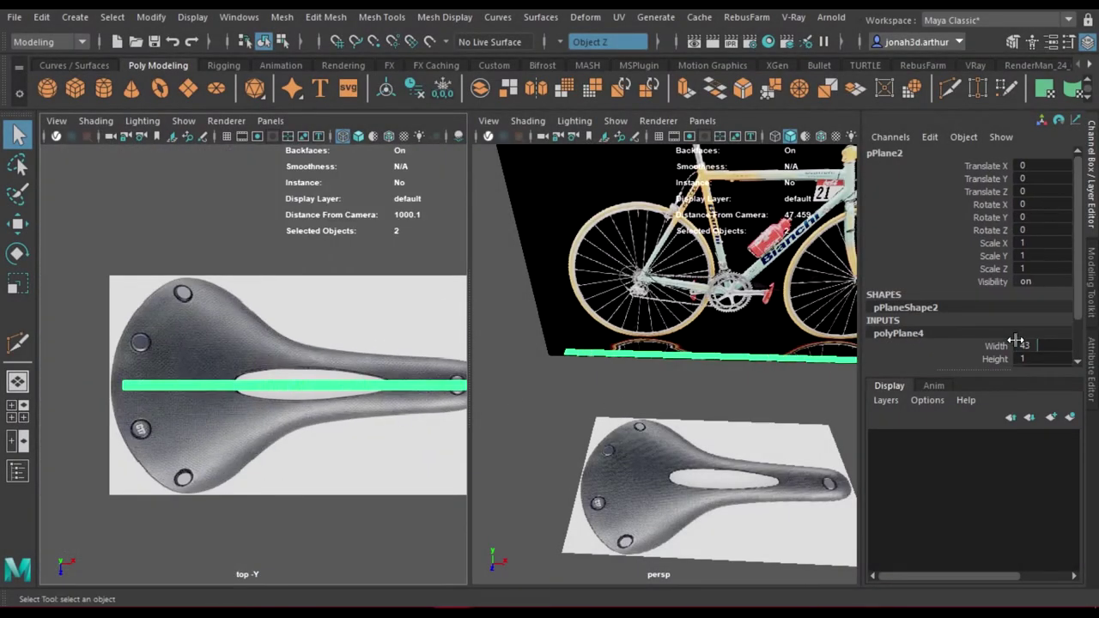
{"action": "scroll", "coordinate": [386, 437], "scroll_direction": "down", "scroll_amount": 2}
{"action": "scroll", "coordinate": [428, 406], "scroll_direction": "up", "scroll_amount": 1}
{"action": "middle_click_drag", "start_coordinate": [428, 406], "coordinate": [430, 406], "text": "alt"}
{"action": "type", "text": "44"}
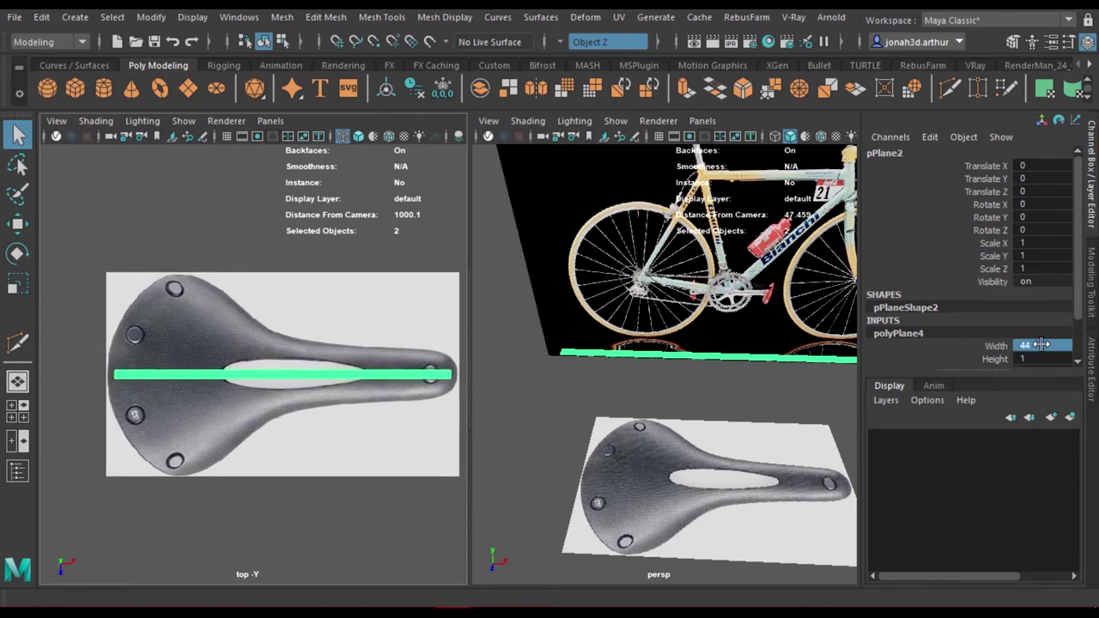
{"action": "key", "text": "Return"}
- Set the plane's height to 26 after trying 20, 30 and 28
{"action": "type", "text": "0"}
{"action": "key", "text": "Return"}
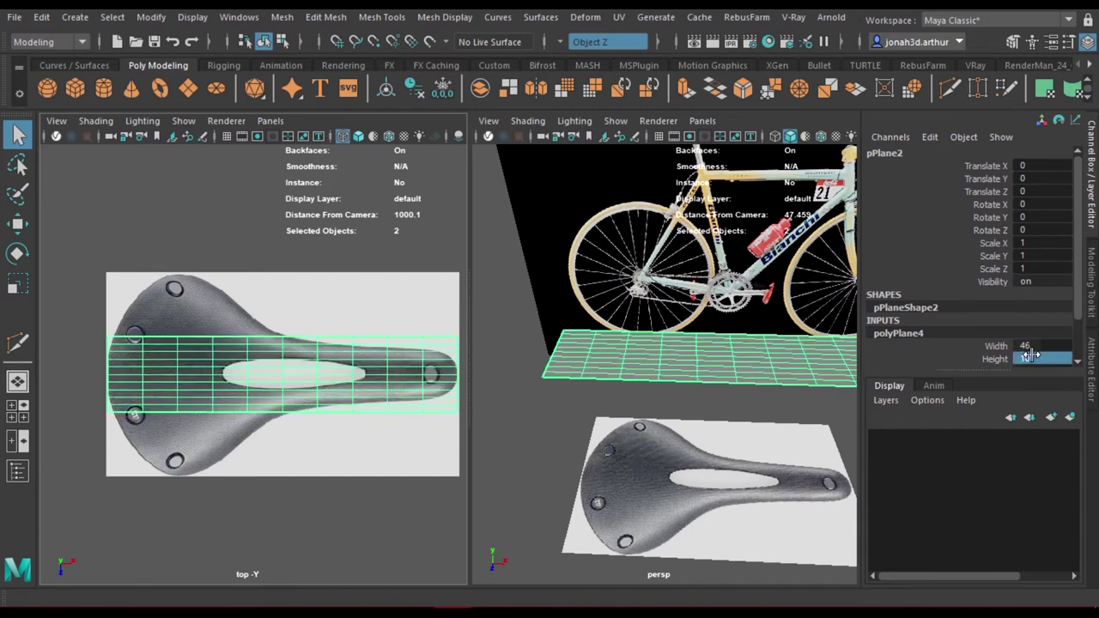
{"action": "type", "text": "20"}
{"action": "key", "text": "Return"}
{"action": "type", "text": "30"}
{"action": "key", "text": "Return"}
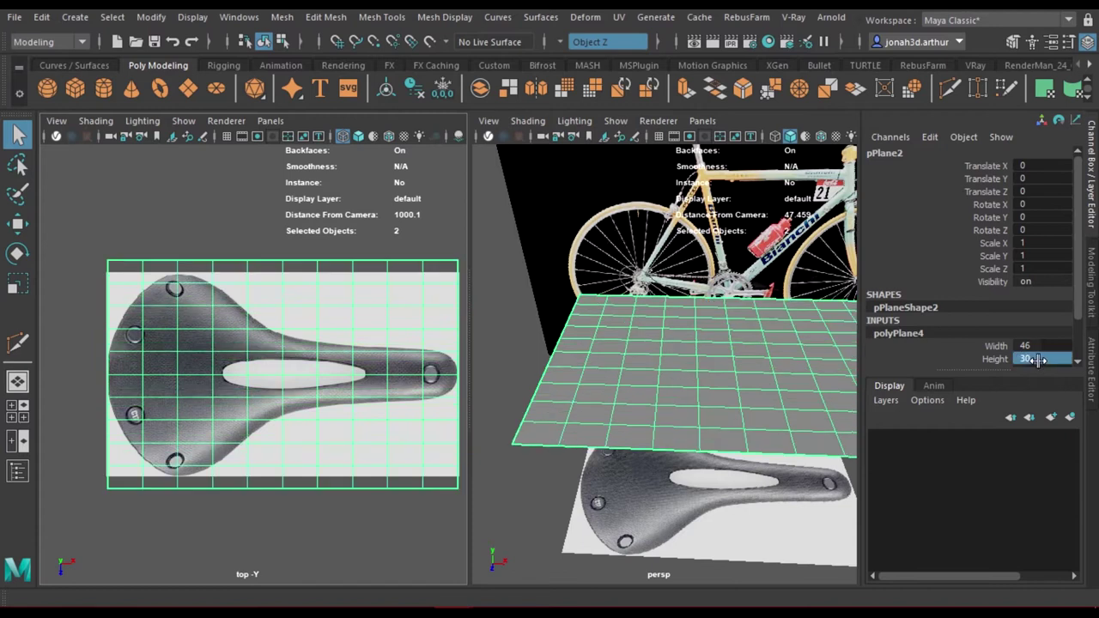
{"action": "key", "text": "Return"}
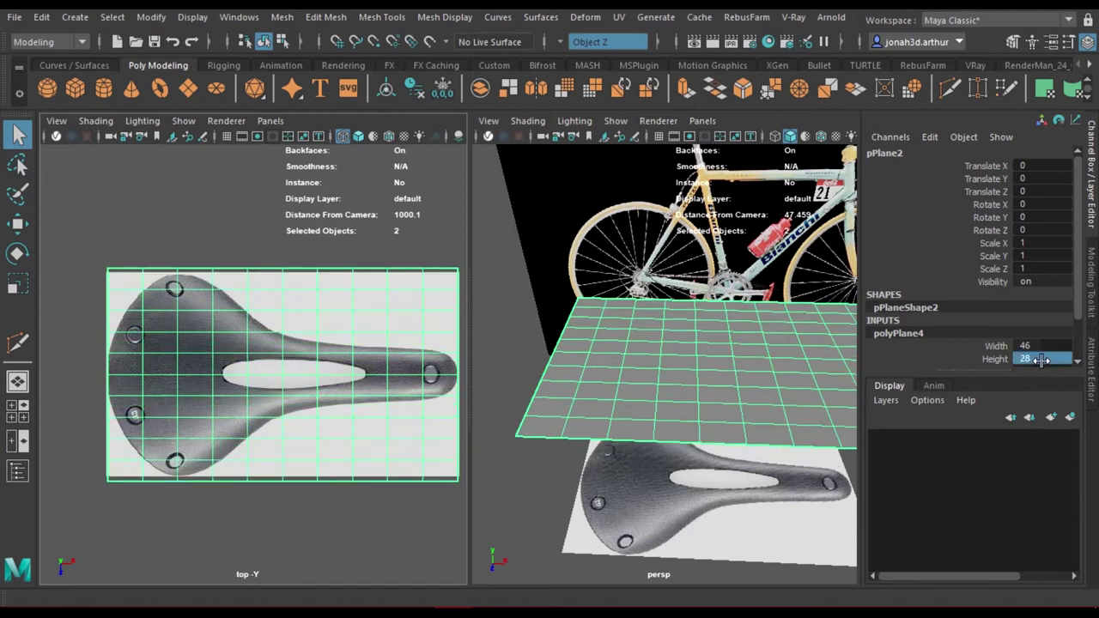
{"action": "type", "text": "6"}
{"action": "key", "text": "Return"}
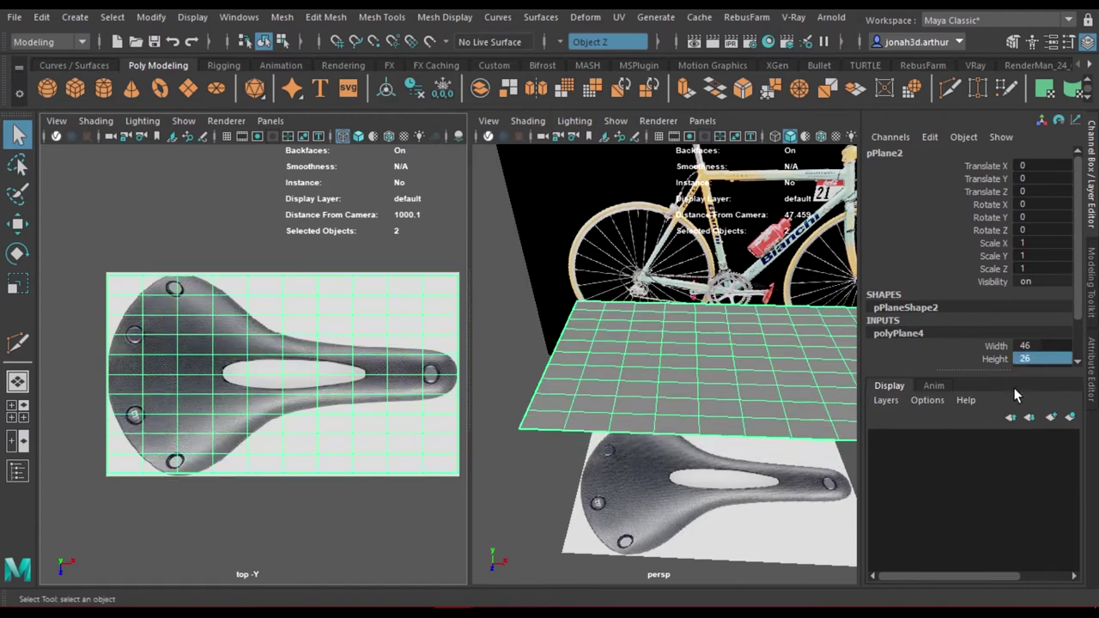
{"action": "scroll", "coordinate": [1016, 343], "scroll_direction": "down", "scroll_amount": 2}
- Set polyPlane4 to Subdivisions Width 12 and Subdivisions Height 2
{"action": "left_click", "coordinate": [1047, 334]}
{"action": "type", "text": "1"}
{"action": "key", "text": "Return"}
{"action": "left_click", "coordinate": [1041, 324]}
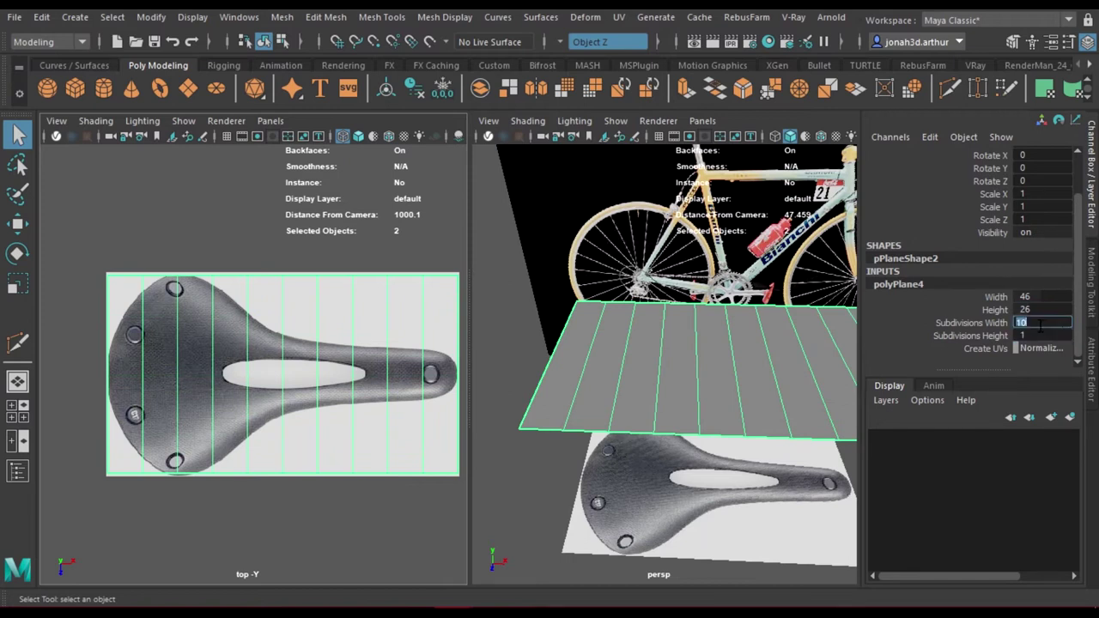
{"action": "type", "text": "12"}
{"action": "key", "text": "Return"}
{"action": "mouse_move", "coordinate": [657, 384]}
{"action": "left_mouse_down", "text": "alt"}
{"action": "mouse_move", "coordinate": [716, 380]}
{"action": "mouse_move", "coordinate": [621, 374]}
{"action": "left_mouse_up", "text": "alt"}
{"action": "scroll", "coordinate": [678, 371], "scroll_direction": "down", "scroll_amount": 3}
{"action": "left_click", "coordinate": [1044, 336]}
{"action": "type", "text": "2"}
{"action": "key", "text": "Return"}
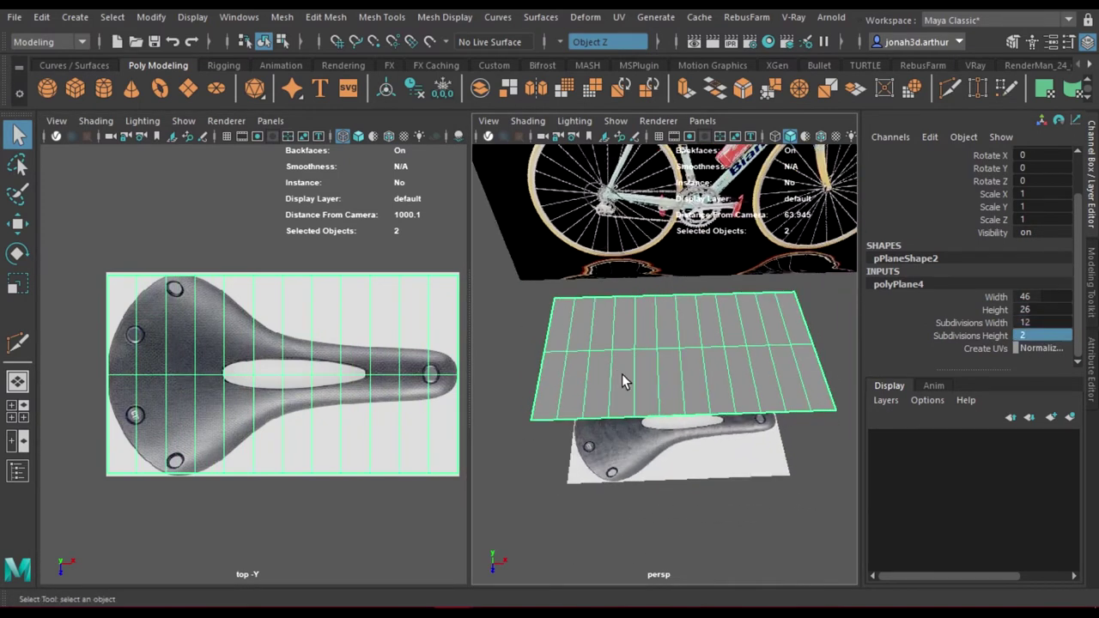
{"action": "right_click_drag", "start_coordinate": [623, 375], "coordinate": [621, 104]}
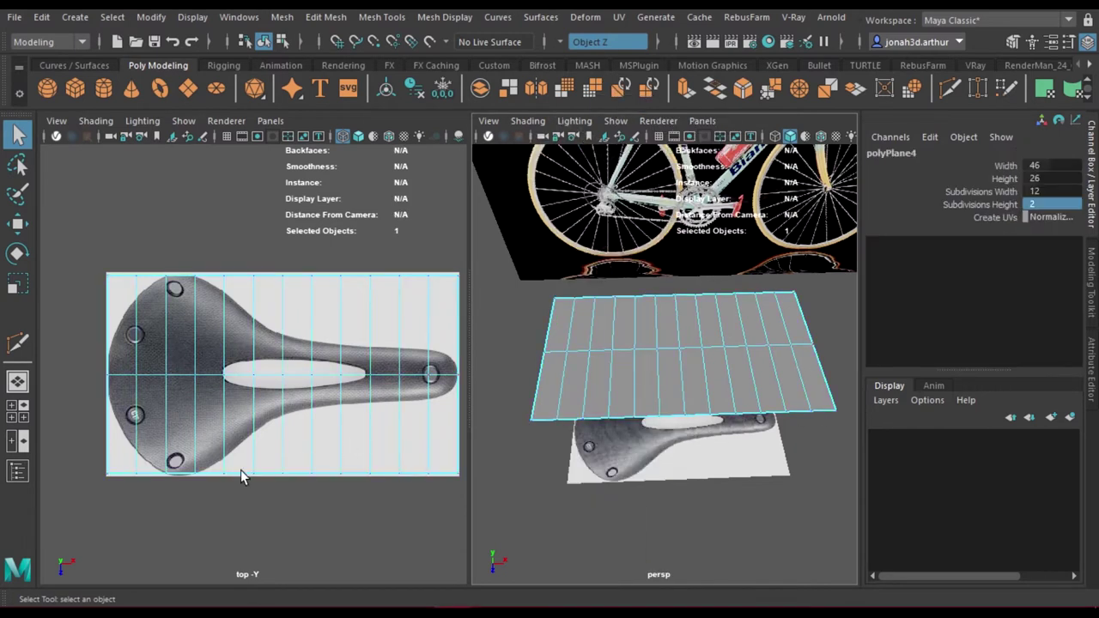
{"action": "scroll", "coordinate": [172, 481], "scroll_direction": "up", "scroll_amount": 2}
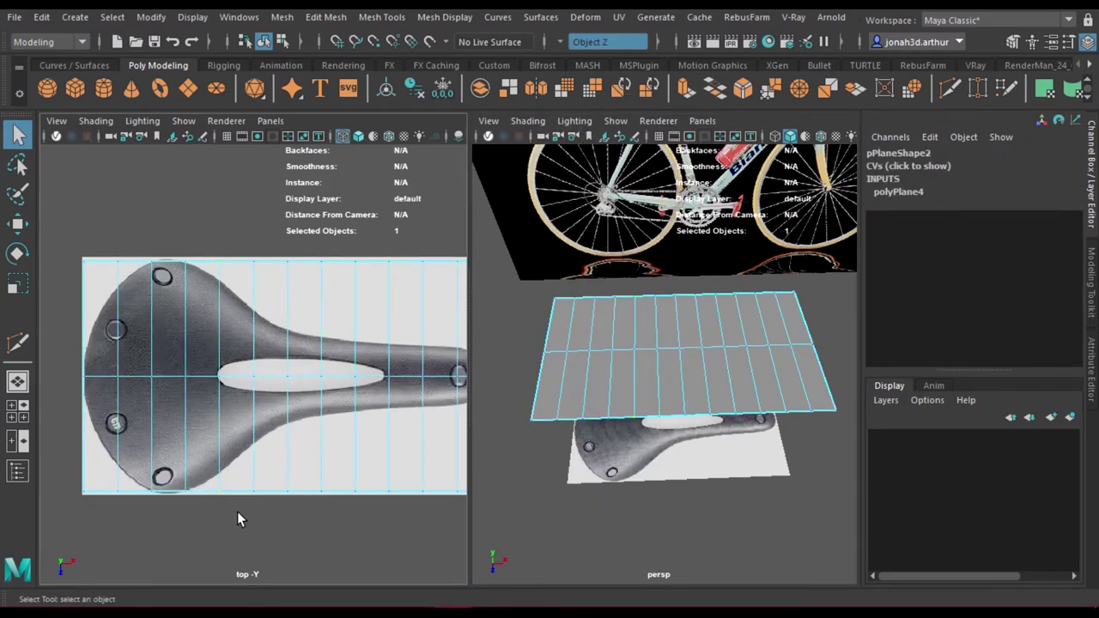
- Pull a bottom-edge vertex up into the plane with the Move tool
{"action": "left_click", "coordinate": [19, 225]}
{"action": "left_click_drag", "start_coordinate": [223, 545], "coordinate": [224, 528]}
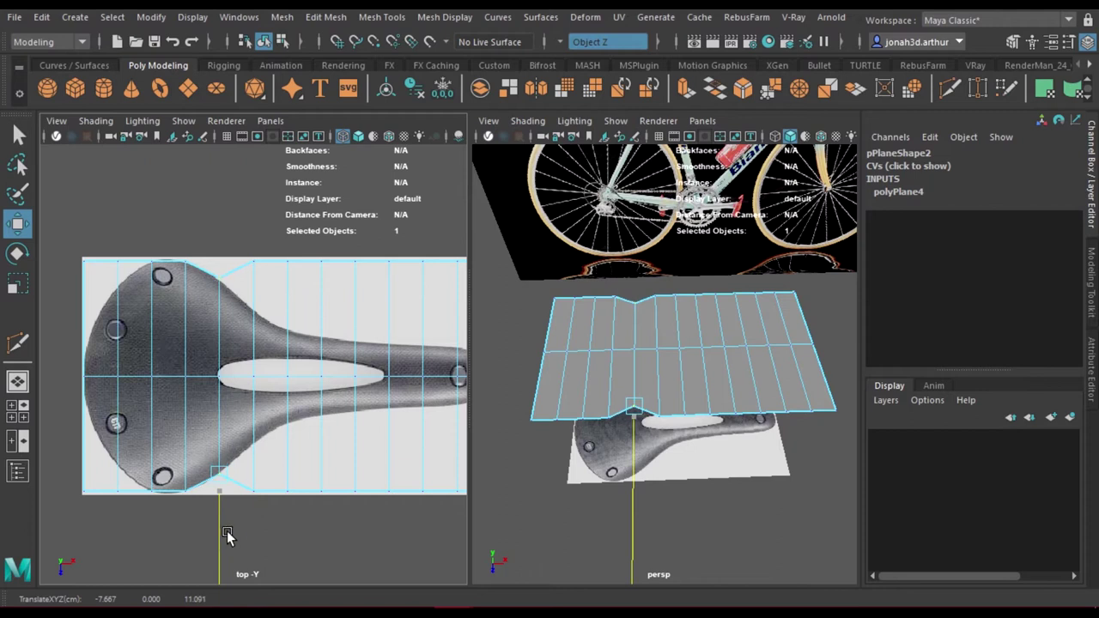
{"action": "scroll", "coordinate": [353, 521], "scroll_direction": "up", "scroll_amount": 2}
{"action": "middle_click_drag", "start_coordinate": [353, 521], "coordinate": [349, 427], "text": "alt"}
- Drag the bottom-edge vertex near the saddle's waist onto the saddle outline
{"action": "left_click", "coordinate": [250, 496]}
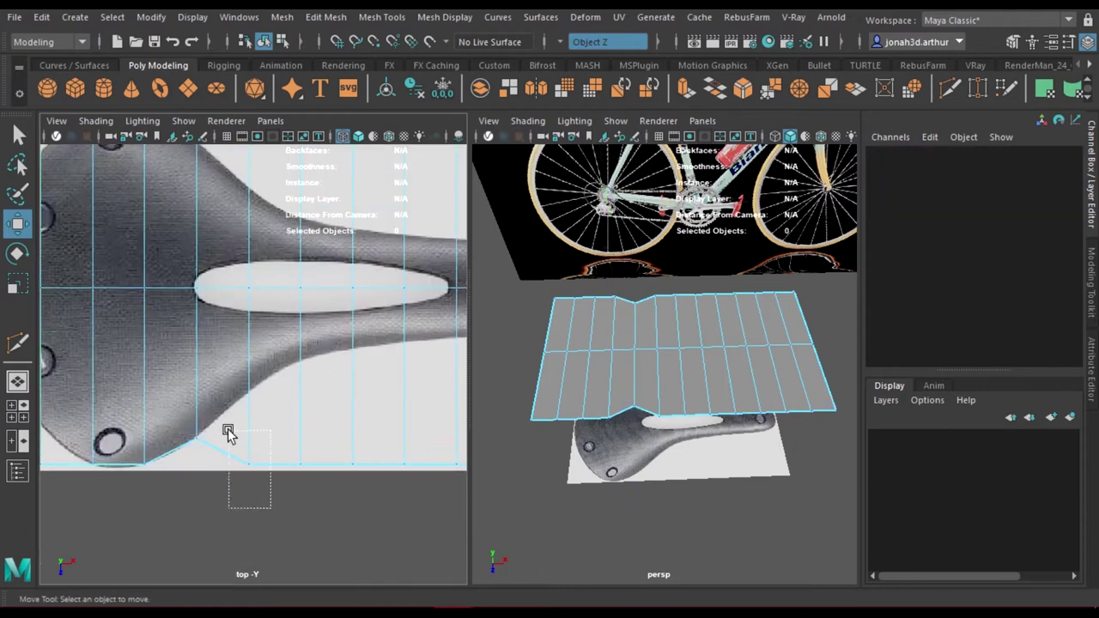
{"action": "left_click_drag", "start_coordinate": [228, 434], "coordinate": [263, 432]}
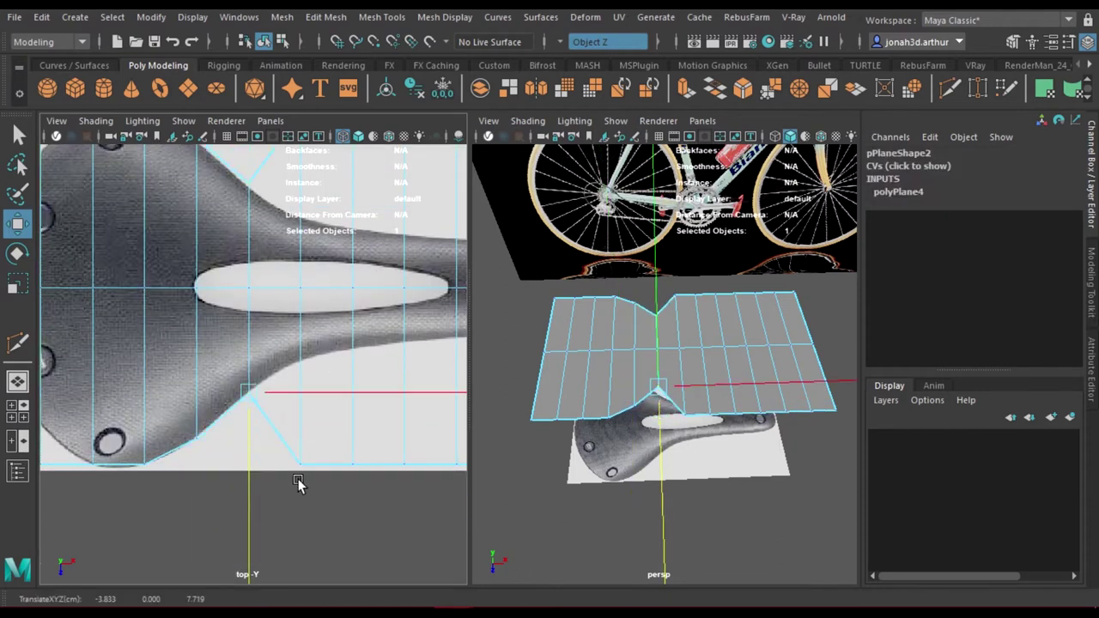
{"action": "left_click_drag", "start_coordinate": [297, 483], "coordinate": [331, 393]}
{"action": "mouse_move", "coordinate": [333, 392]}
{"action": "middle_mouse_down", "text": "alt"}
{"action": "mouse_move", "coordinate": [266, 454]}
{"action": "mouse_move", "coordinate": [283, 508]}
{"action": "middle_mouse_up", "text": "alt"}
{"action": "left_click_drag", "start_coordinate": [283, 508], "coordinate": [323, 395]}
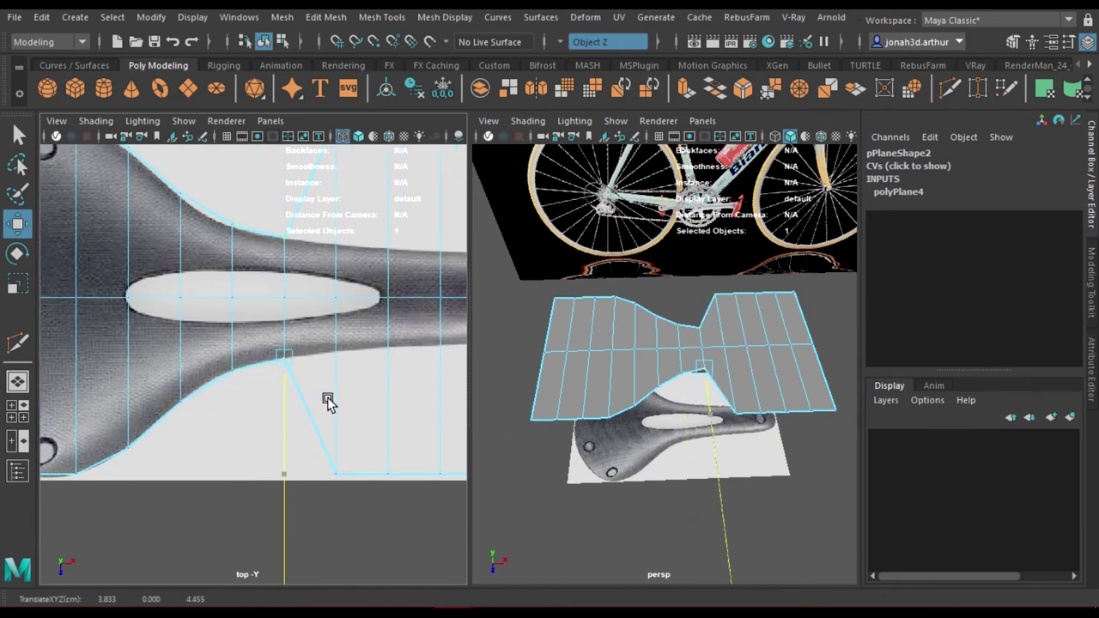
{"action": "left_click_drag", "start_coordinate": [283, 473], "coordinate": [334, 478]}
{"action": "middle_click_drag", "start_coordinate": [384, 378], "coordinate": [230, 436], "text": "alt"}
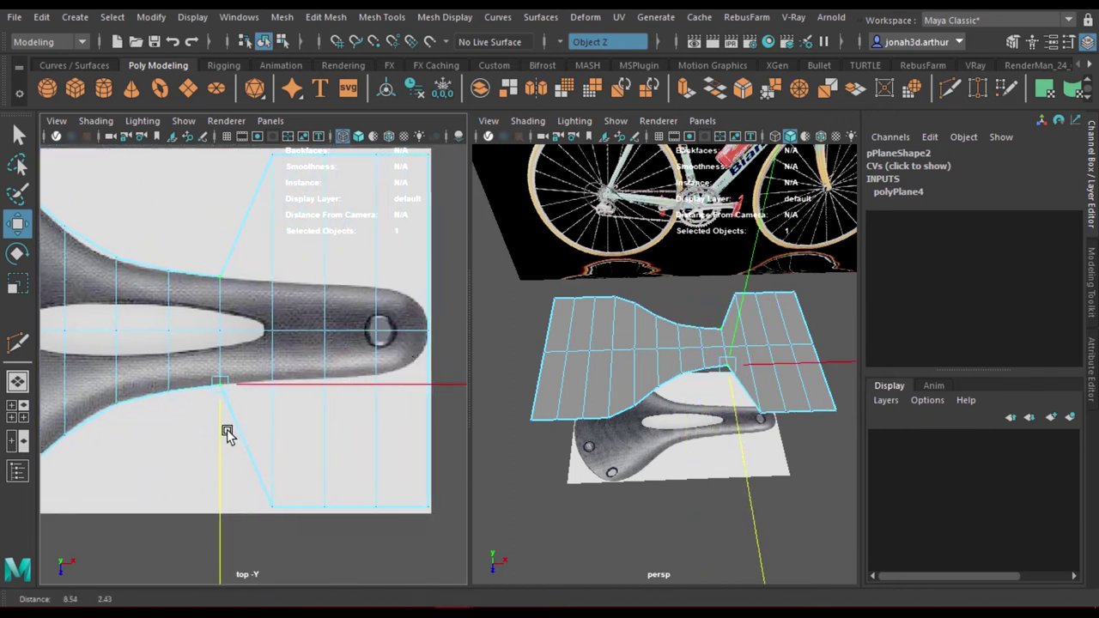
{"action": "left_click_drag", "start_coordinate": [257, 491], "coordinate": [312, 414]}
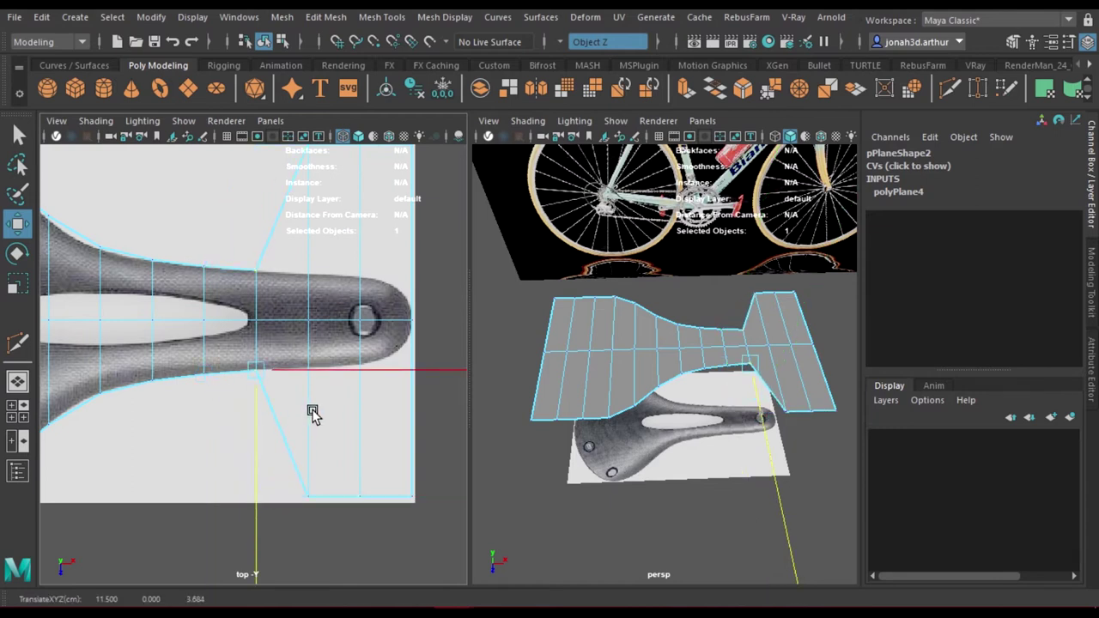
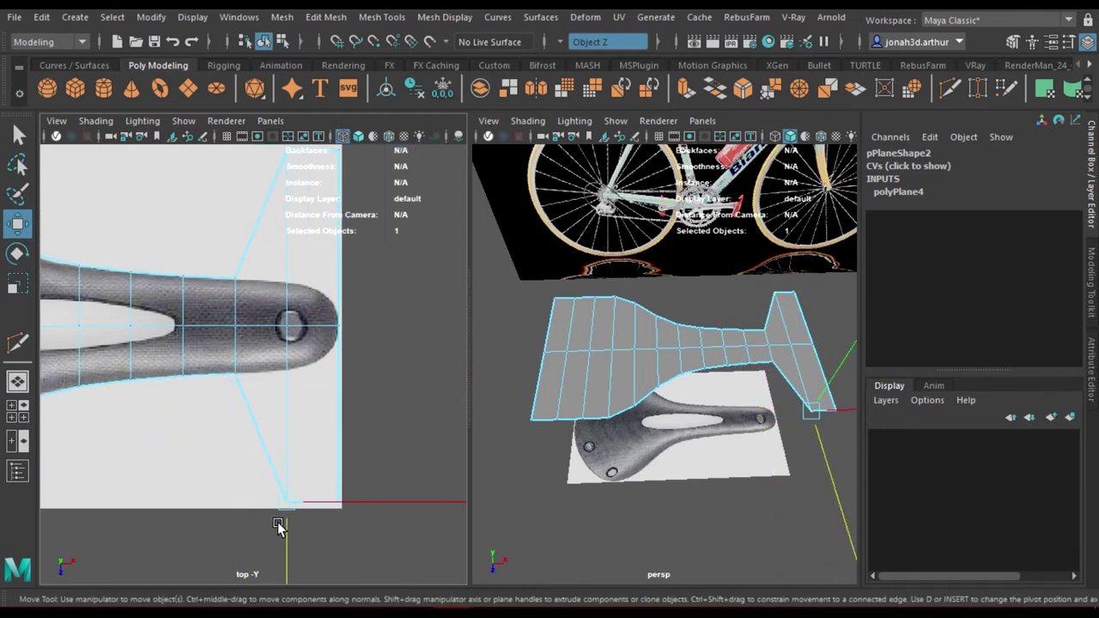
- Drag the nose notch vertices onto the saddle tip outline in the top view to round the front
{"action": "left_click_drag", "start_coordinate": [278, 523], "coordinate": [326, 426]}
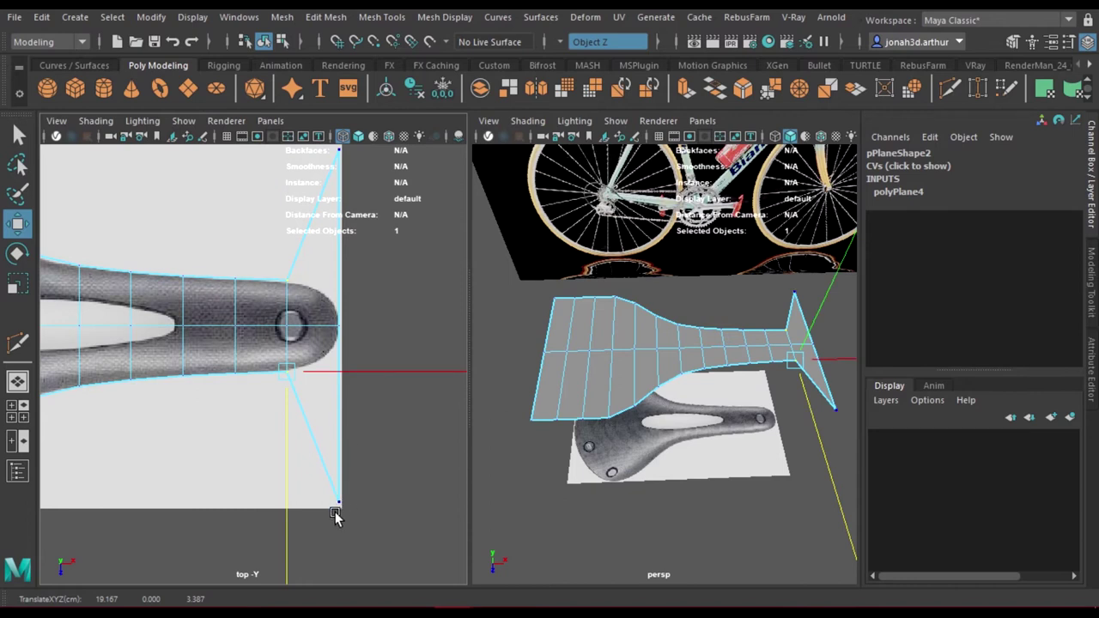
{"action": "left_click", "coordinate": [292, 394]}
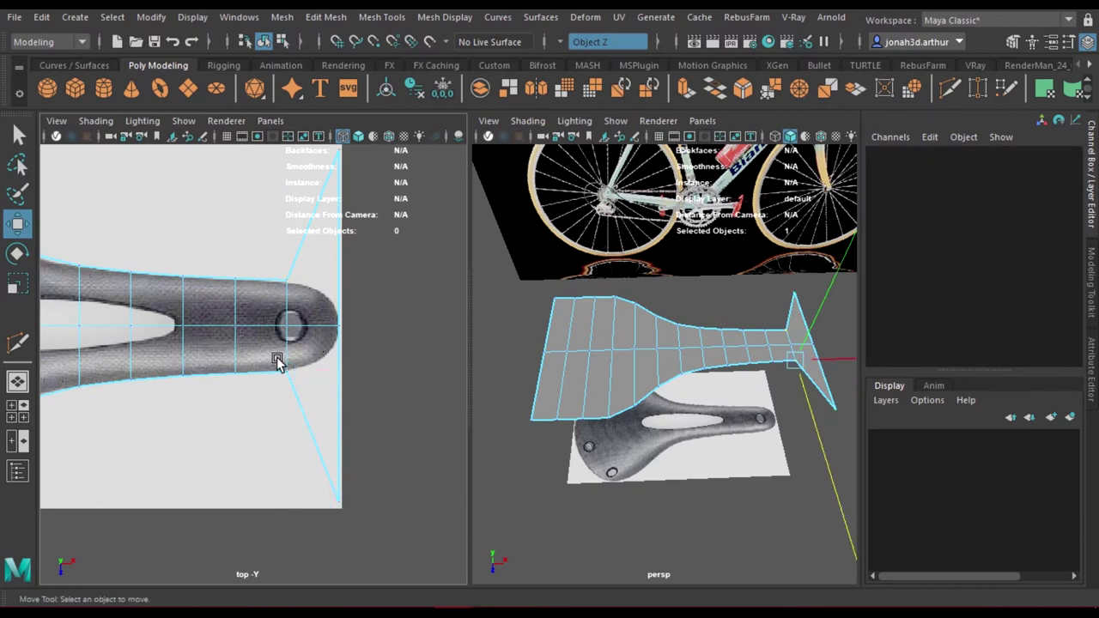
{"action": "left_click", "coordinate": [286, 383]}
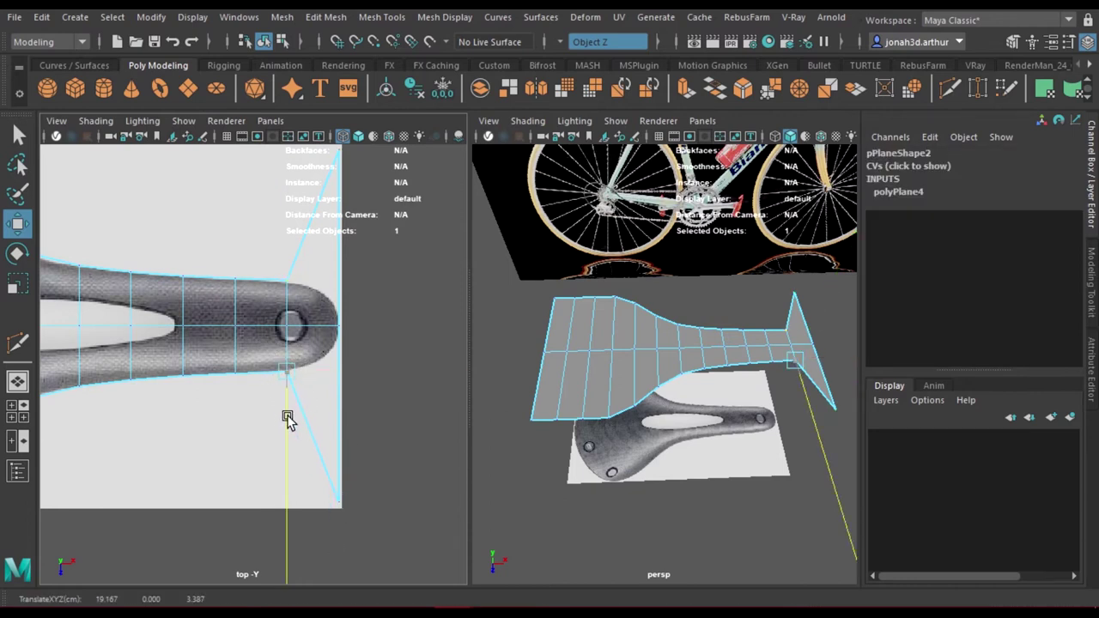
{"action": "left_click", "coordinate": [346, 507]}
{"action": "left_click_drag", "start_coordinate": [334, 503], "coordinate": [349, 443]}
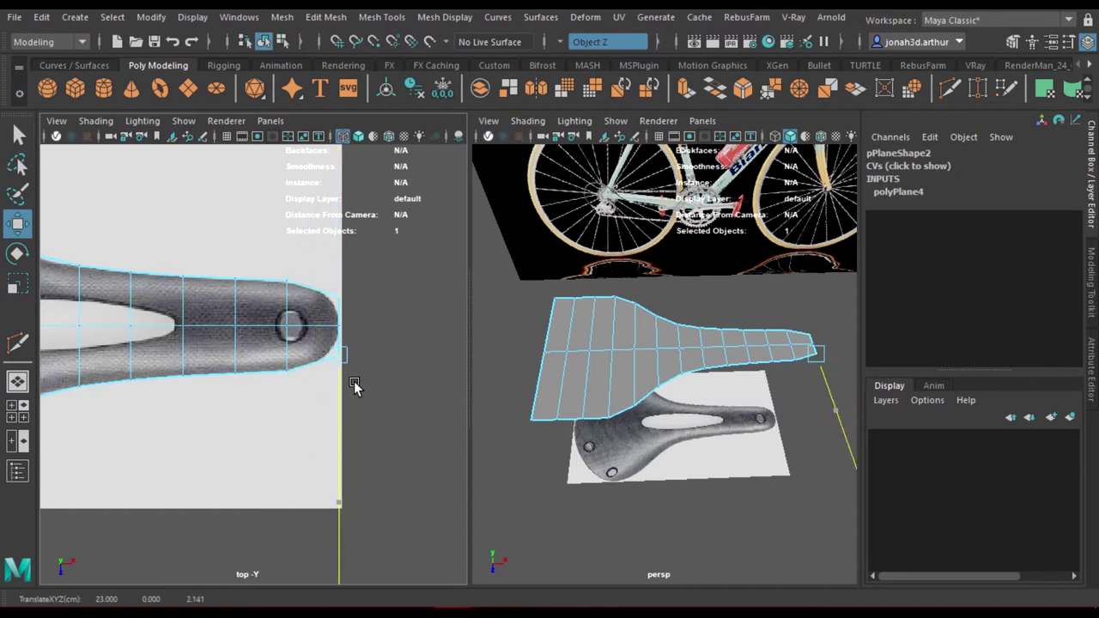
{"action": "scroll", "coordinate": [353, 386], "scroll_direction": "up", "scroll_amount": 2}
{"action": "left_click_drag", "start_coordinate": [458, 358], "coordinate": [356, 426]}
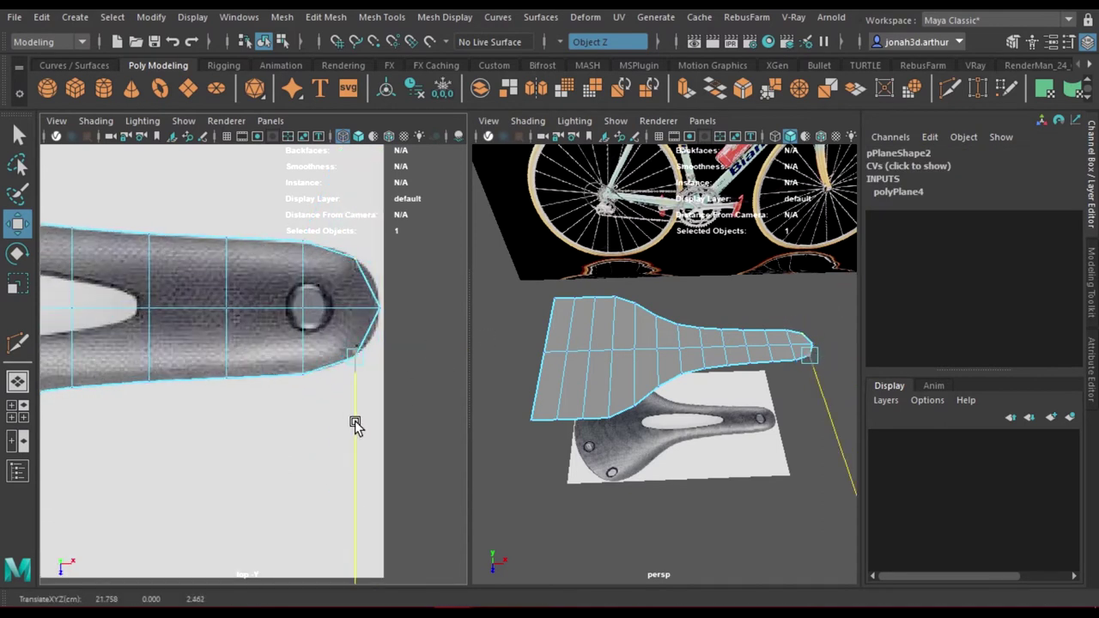
{"action": "left_click_drag", "start_coordinate": [402, 324], "coordinate": [378, 302]}
{"action": "left_click_drag", "start_coordinate": [451, 305], "coordinate": [450, 305]}
- Pull the rear corner vertices inward along the saddle image's rounded back edge
{"action": "middle_click_drag", "start_coordinate": [319, 380], "coordinate": [386, 376], "text": "alt"}
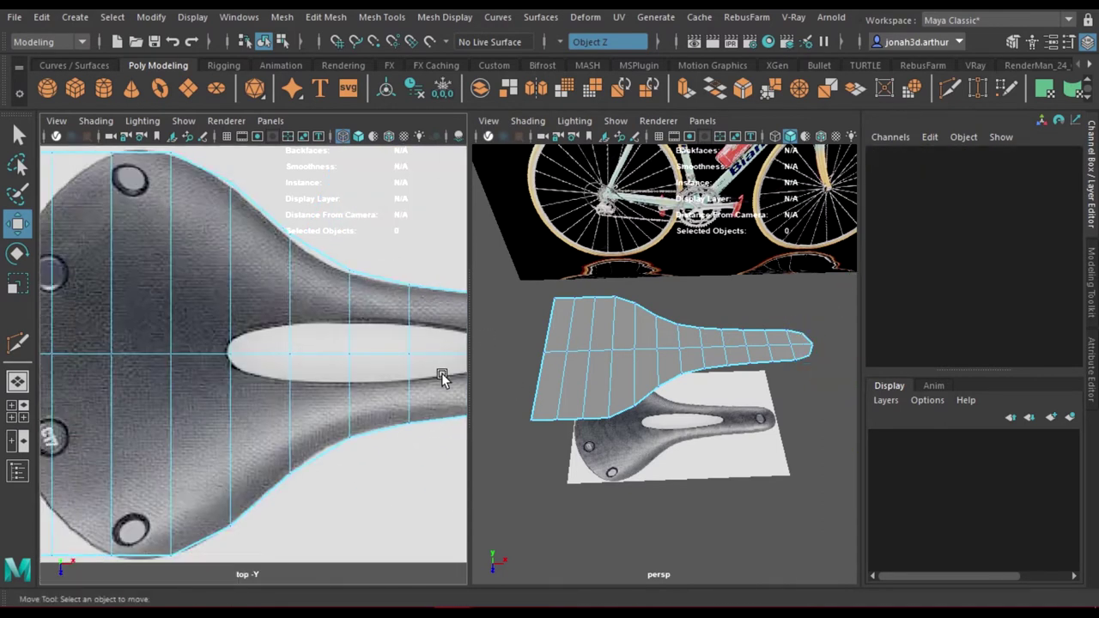
{"action": "left_click_drag", "start_coordinate": [185, 221], "coordinate": [191, 309]}
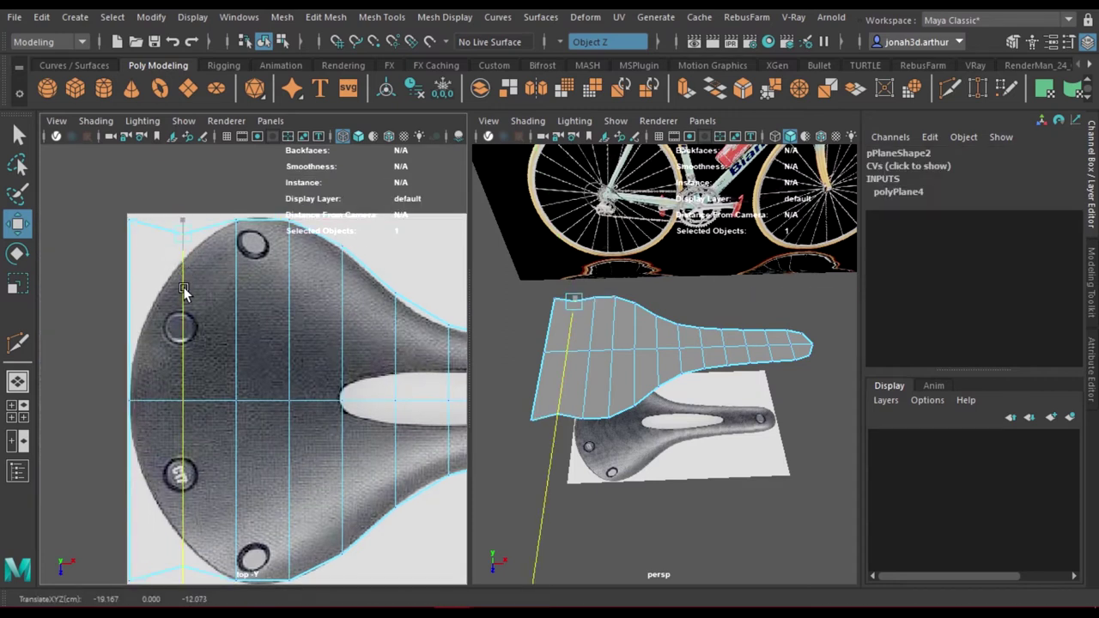
{"action": "left_click", "coordinate": [124, 215]}
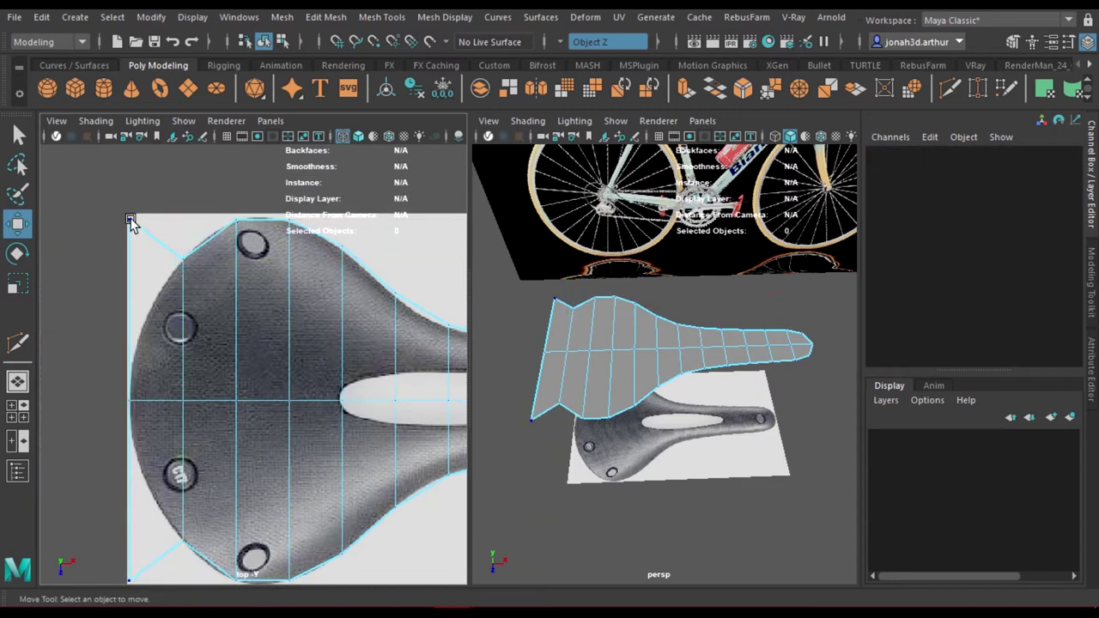
{"action": "left_click", "coordinate": [127, 217]}
{"action": "left_click_drag", "start_coordinate": [129, 218], "coordinate": [216, 300]}
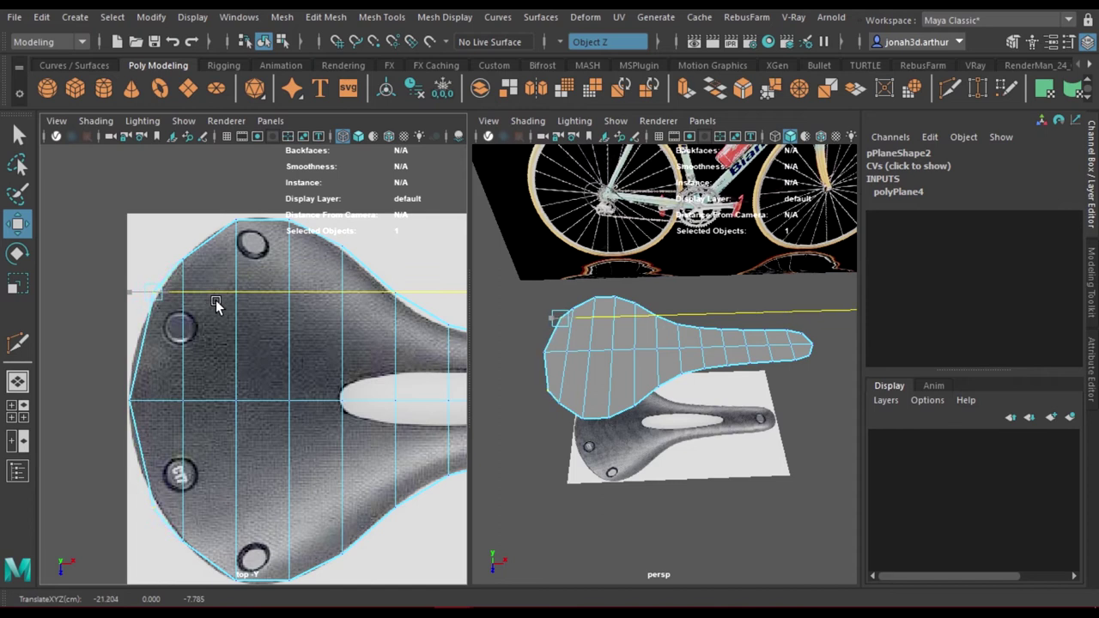
{"action": "middle_click_drag", "start_coordinate": [181, 327], "coordinate": [215, 299], "text": "alt"}
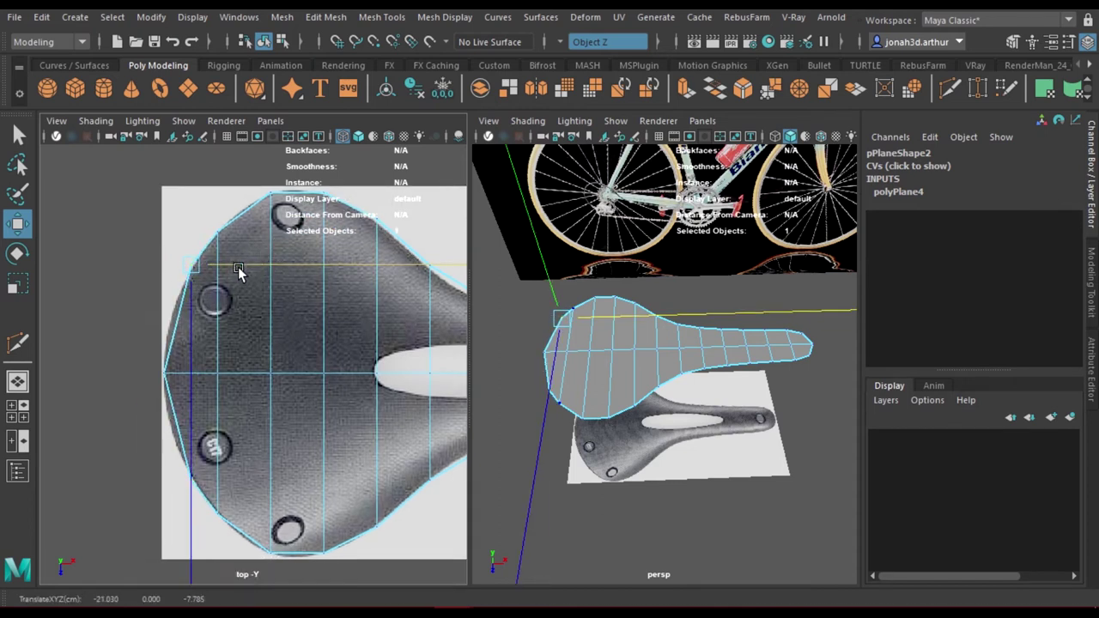
{"action": "mouse_move", "coordinate": [187, 267]}
{"action": "left_mouse_down"}
{"action": "mouse_move", "coordinate": [183, 285]}
{"action": "mouse_move", "coordinate": [232, 283]}
{"action": "left_mouse_up"}
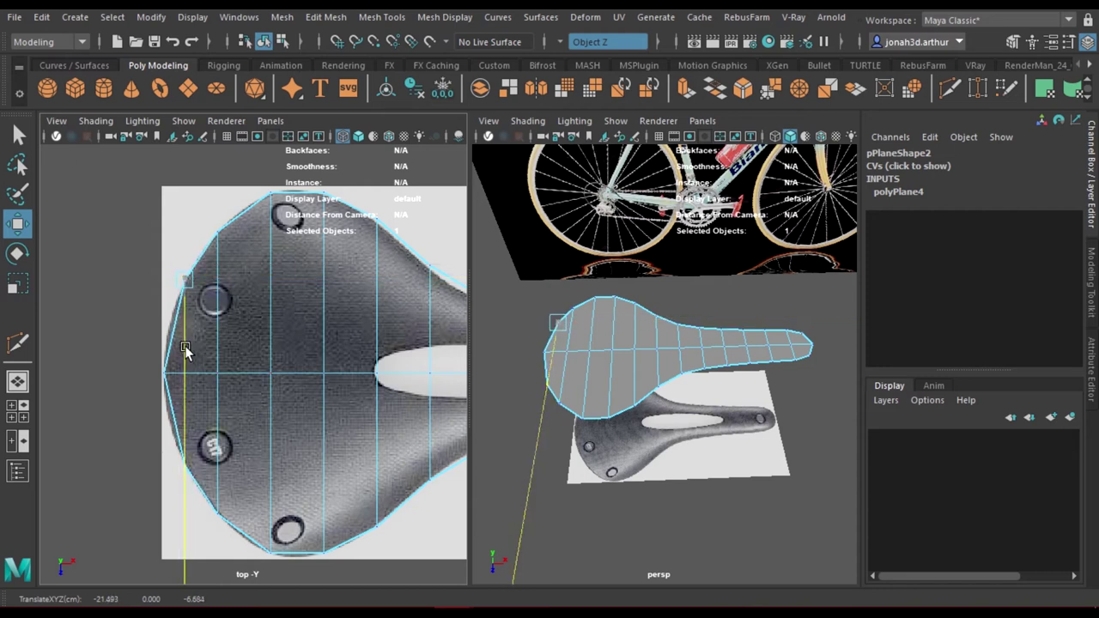
{"action": "key", "text": "q"}
{"action": "left_click_drag", "start_coordinate": [737, 383], "coordinate": [714, 375], "text": "alt"}
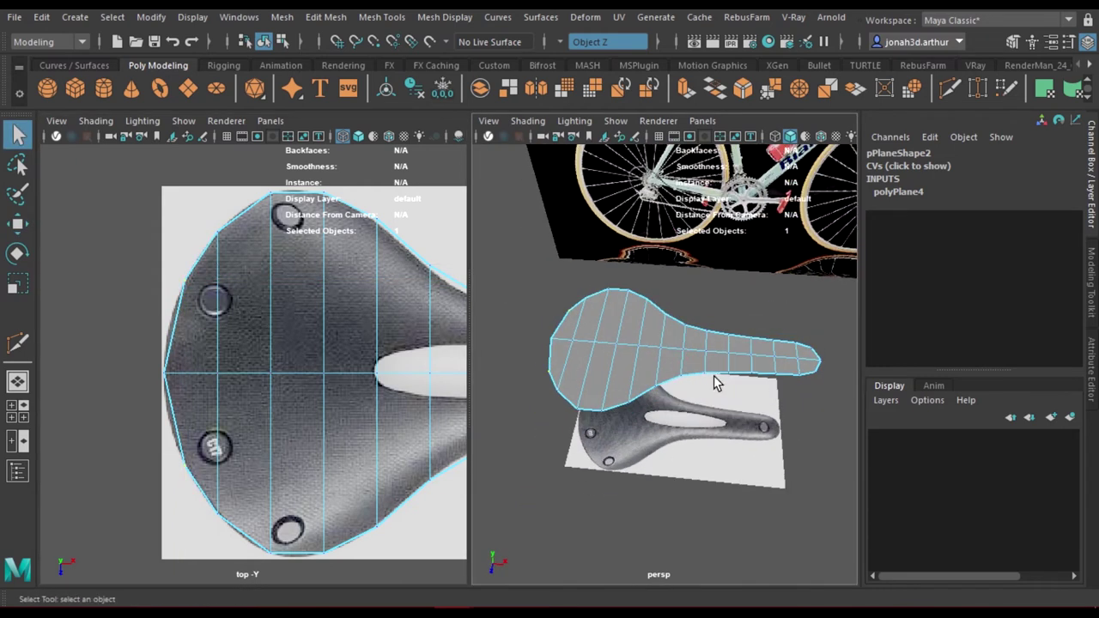
- Frame the selected vertex and switch the left panel to the front view of the bike photo
{"action": "left_click", "coordinate": [659, 386]}
{"action": "key", "text": "f"}
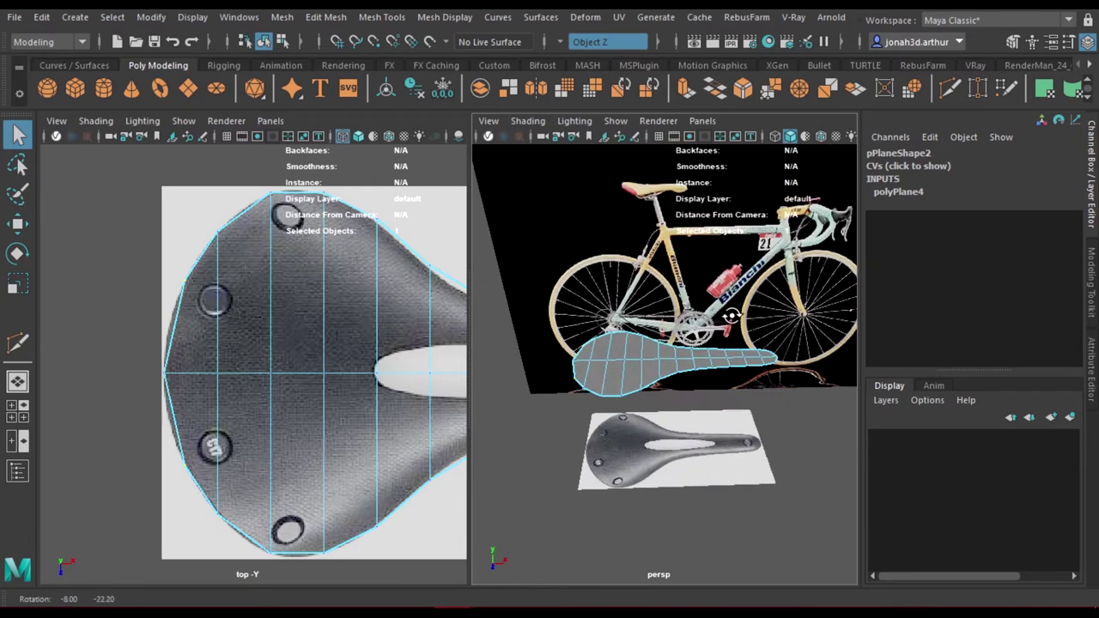
{"action": "key", "text": "f"}
{"action": "key", "text": "space"}
{"action": "left_click_drag", "start_coordinate": [359, 386], "coordinate": [364, 417]}
{"action": "middle_click_drag", "start_coordinate": [333, 392], "coordinate": [276, 381], "text": "alt"}
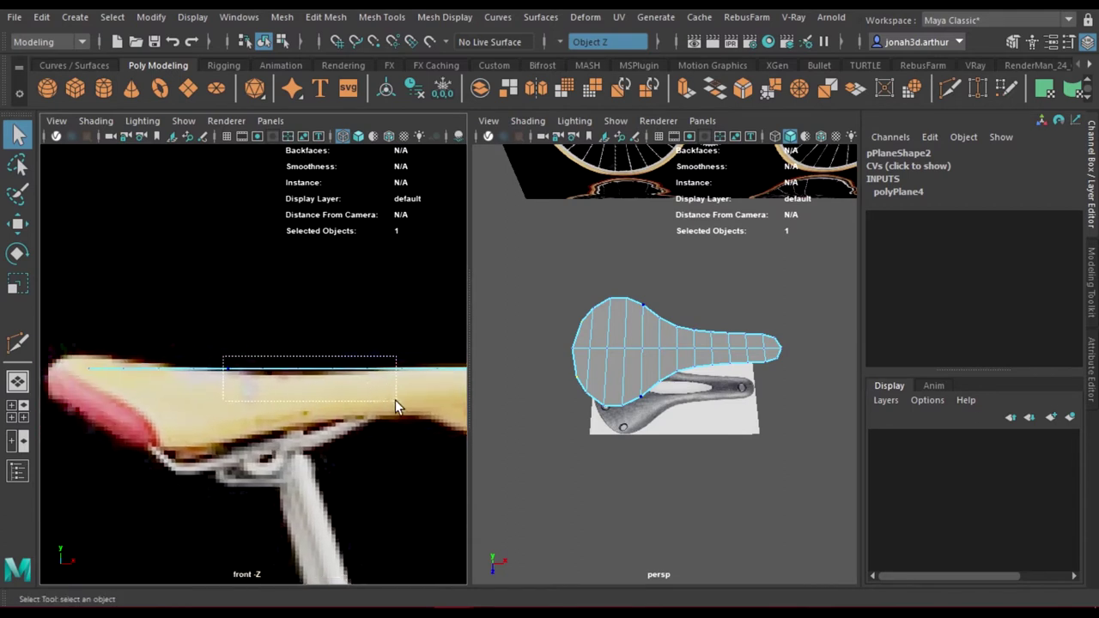
- Raise the plane's vertices along Y to sit level with the saddle top in the side view
{"action": "left_click_drag", "start_coordinate": [380, 400], "coordinate": [380, 400]}
{"action": "scroll", "coordinate": [783, 397], "scroll_direction": "up", "scroll_amount": 5}
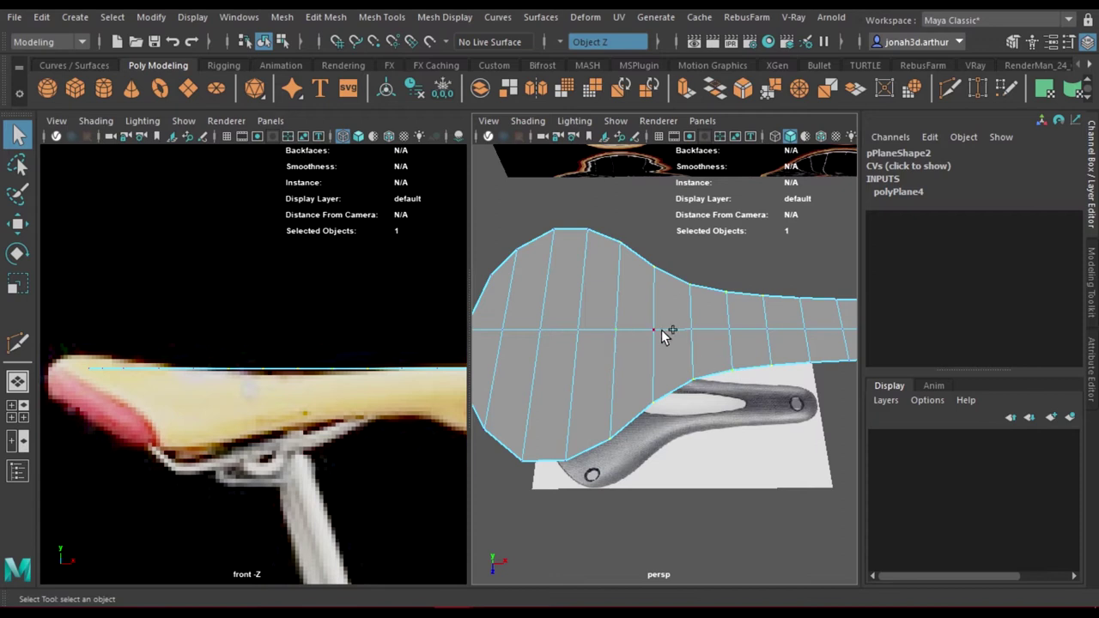
{"action": "left_click", "coordinate": [17, 225]}
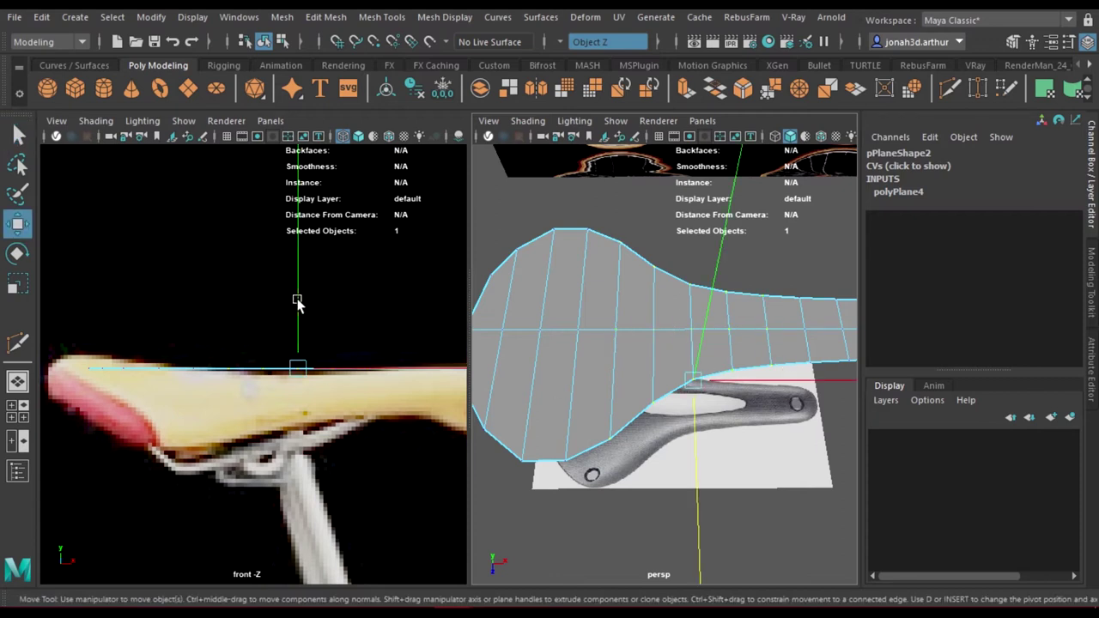
{"action": "left_click_drag", "start_coordinate": [297, 302], "coordinate": [300, 310]}
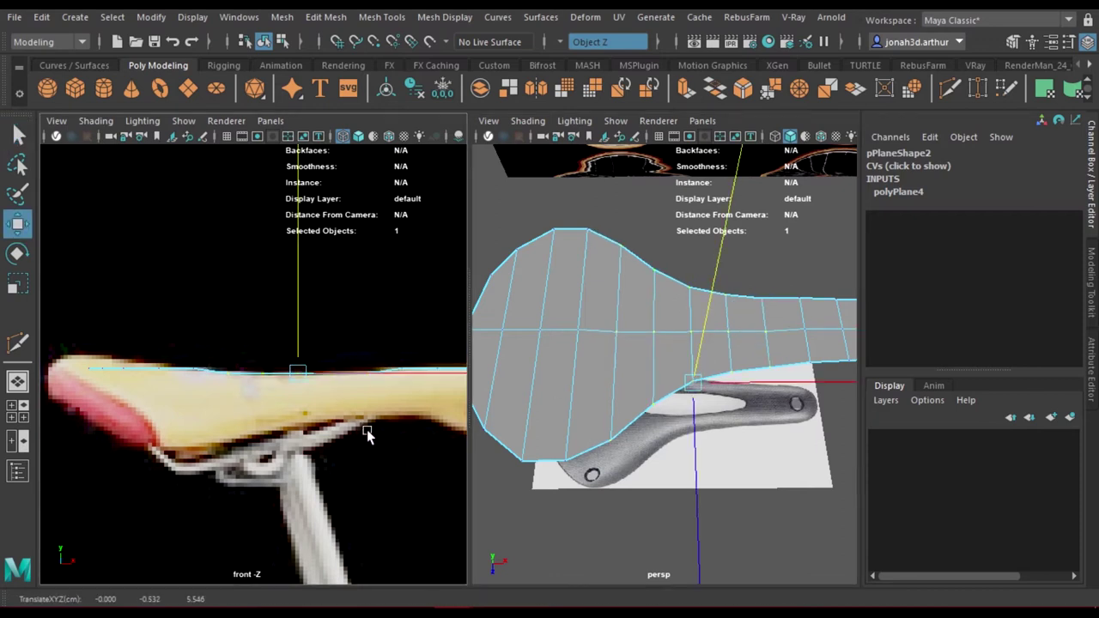
{"action": "middle_click_drag", "start_coordinate": [367, 429], "coordinate": [325, 421], "text": "alt"}
{"action": "left_click", "coordinate": [613, 417]}
{"action": "mouse_move", "coordinate": [613, 417]}
{"action": "left_mouse_down", "text": "alt"}
{"action": "mouse_move", "coordinate": [612, 395]}
{"action": "mouse_move", "coordinate": [468, 410]}
{"action": "left_mouse_up", "text": "alt"}
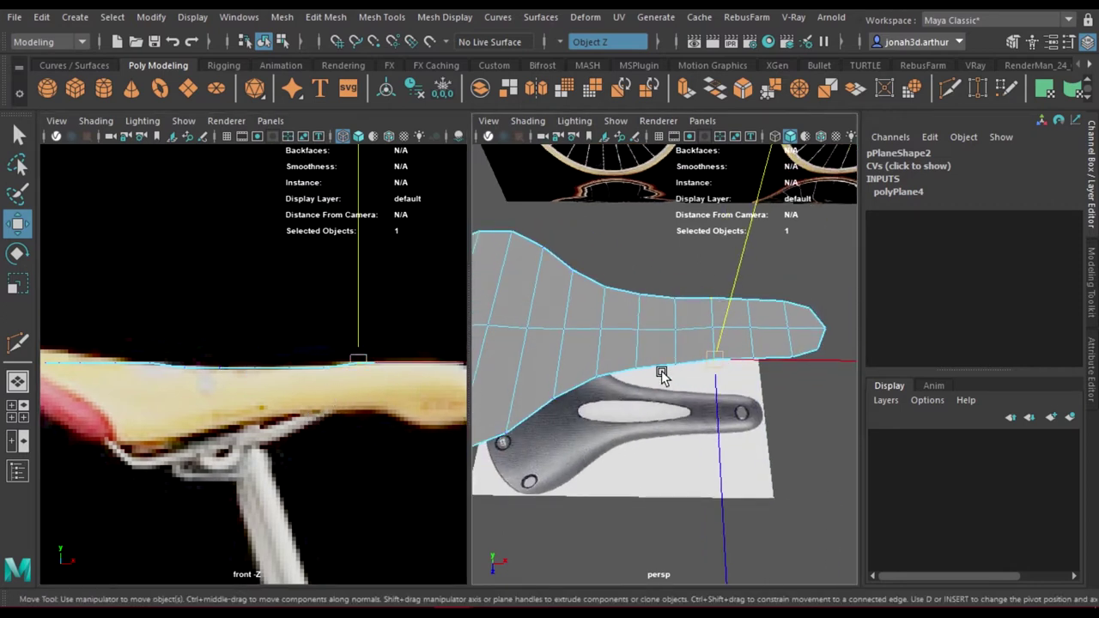
{"action": "mouse_move", "coordinate": [661, 374]}
{"action": "left_mouse_down", "text": "alt"}
{"action": "mouse_move", "coordinate": [679, 335]}
{"action": "mouse_move", "coordinate": [716, 343]}
{"action": "mouse_move", "coordinate": [698, 361]}
{"action": "left_mouse_up", "text": "alt"}
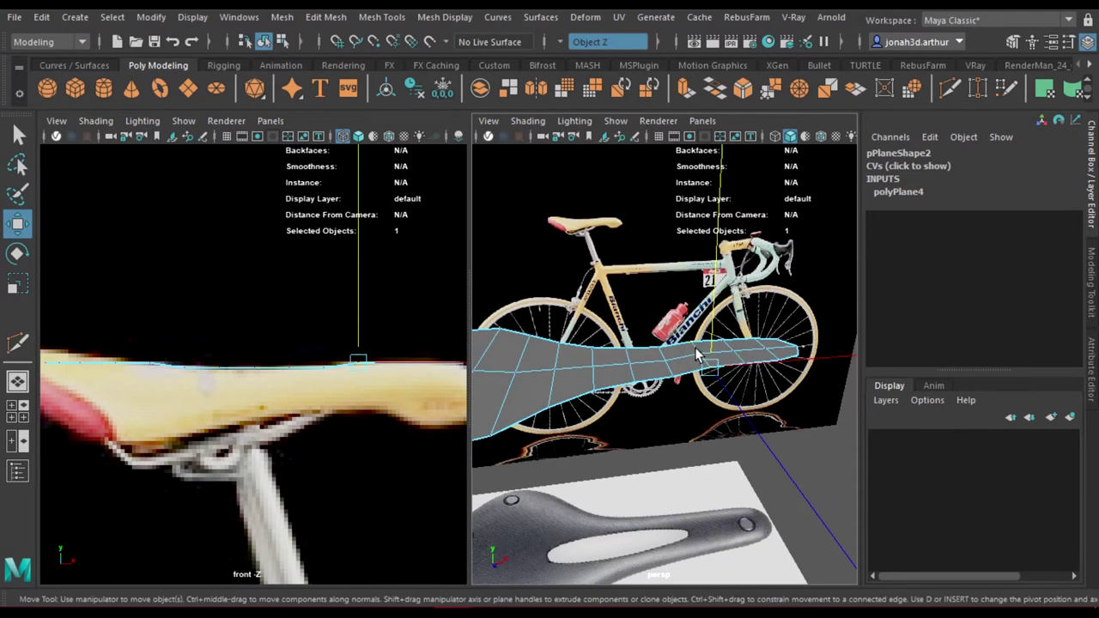
{"action": "key", "text": "q"}
{"action": "key", "text": "w"}
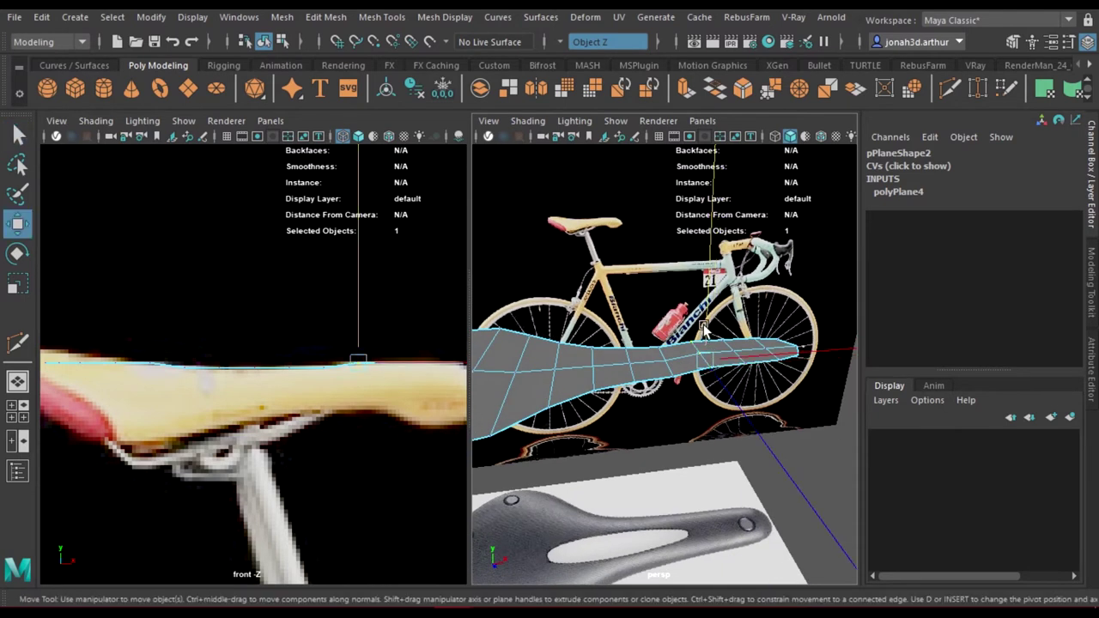
{"action": "mouse_move", "coordinate": [702, 329]}
{"action": "left_mouse_down", "text": "alt"}
{"action": "mouse_move", "coordinate": [718, 364]}
{"action": "mouse_move", "coordinate": [654, 375]}
{"action": "mouse_move", "coordinate": [657, 355]}
{"action": "mouse_move", "coordinate": [724, 339]}
{"action": "mouse_move", "coordinate": [770, 362]}
{"action": "mouse_move", "coordinate": [687, 370]}
{"action": "left_mouse_up", "text": "alt"}
{"action": "left_click", "coordinate": [724, 338]}
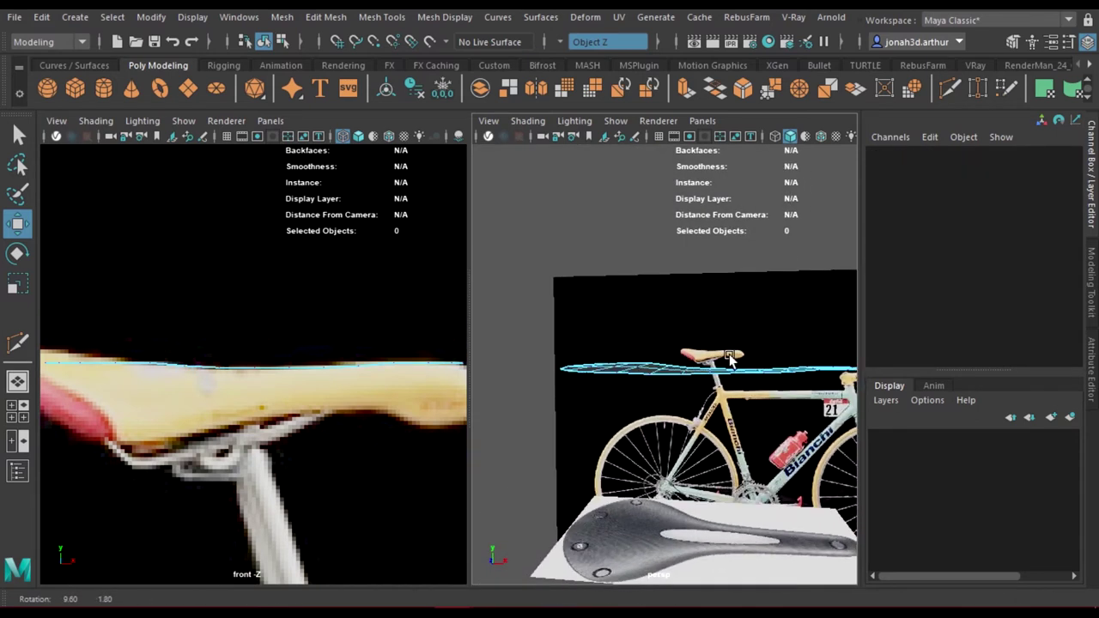
- Select the saddle plane and nudge a middle vertex to shape the surface
{"action": "middle_click_drag", "start_coordinate": [216, 395], "coordinate": [335, 373], "text": "alt"}
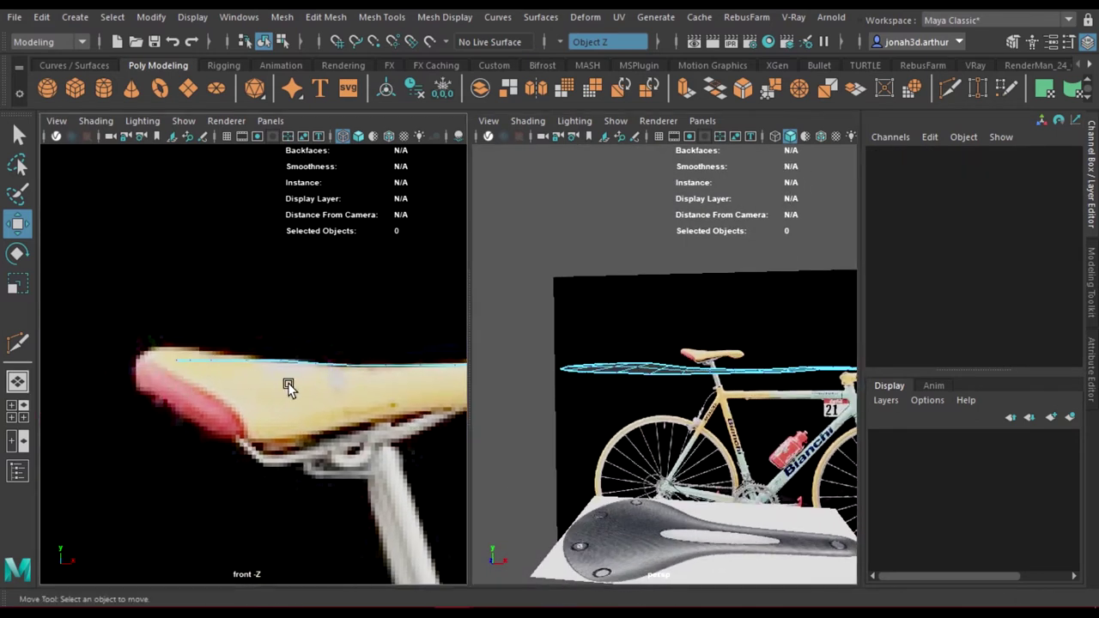
{"action": "mouse_move", "coordinate": [662, 386]}
{"action": "left_mouse_down", "text": "alt"}
{"action": "mouse_move", "coordinate": [692, 449]}
{"action": "mouse_move", "coordinate": [666, 399]}
{"action": "mouse_move", "coordinate": [781, 417]}
{"action": "mouse_move", "coordinate": [740, 409]}
{"action": "mouse_move", "coordinate": [730, 361]}
{"action": "left_mouse_up", "text": "alt"}
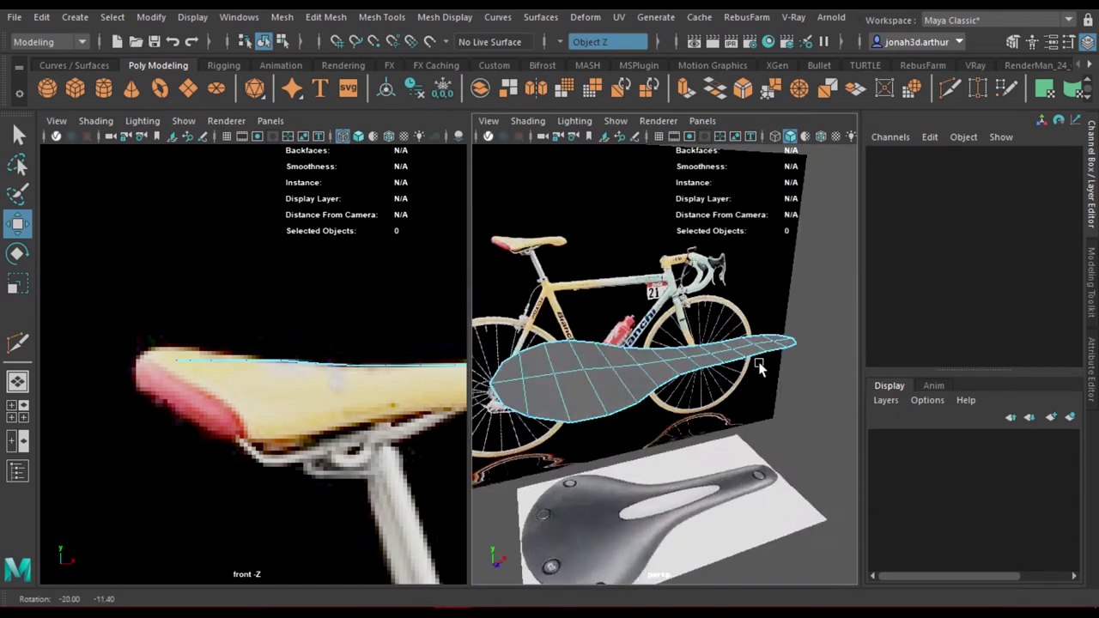
{"action": "left_click", "coordinate": [279, 357]}
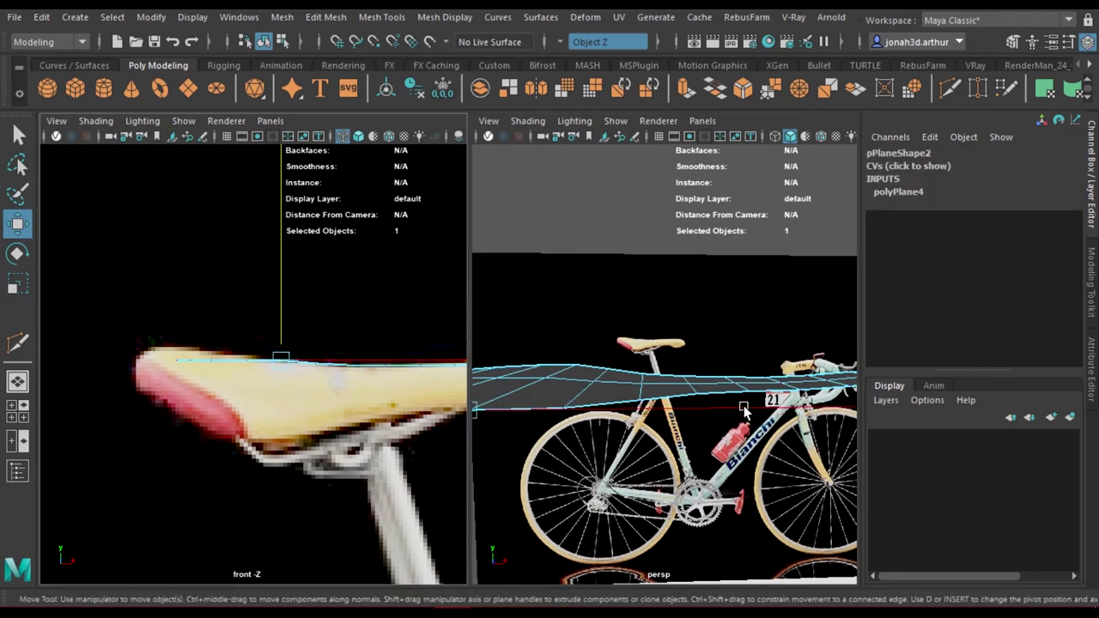
{"action": "left_click_drag", "start_coordinate": [744, 405], "coordinate": [604, 412], "text": "alt"}
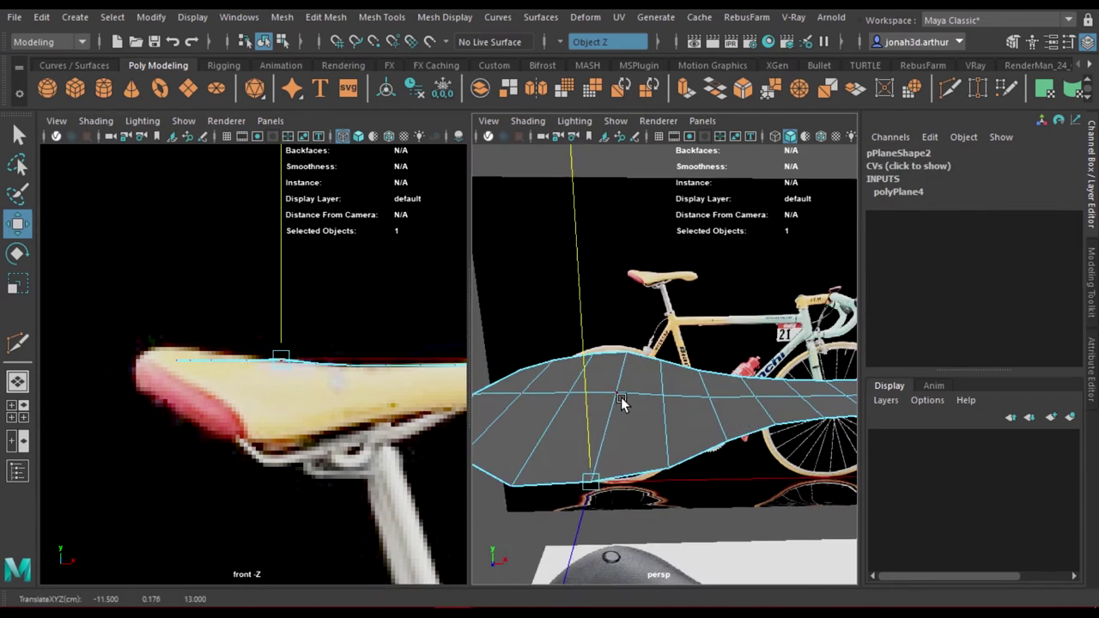
{"action": "left_click", "coordinate": [606, 404]}
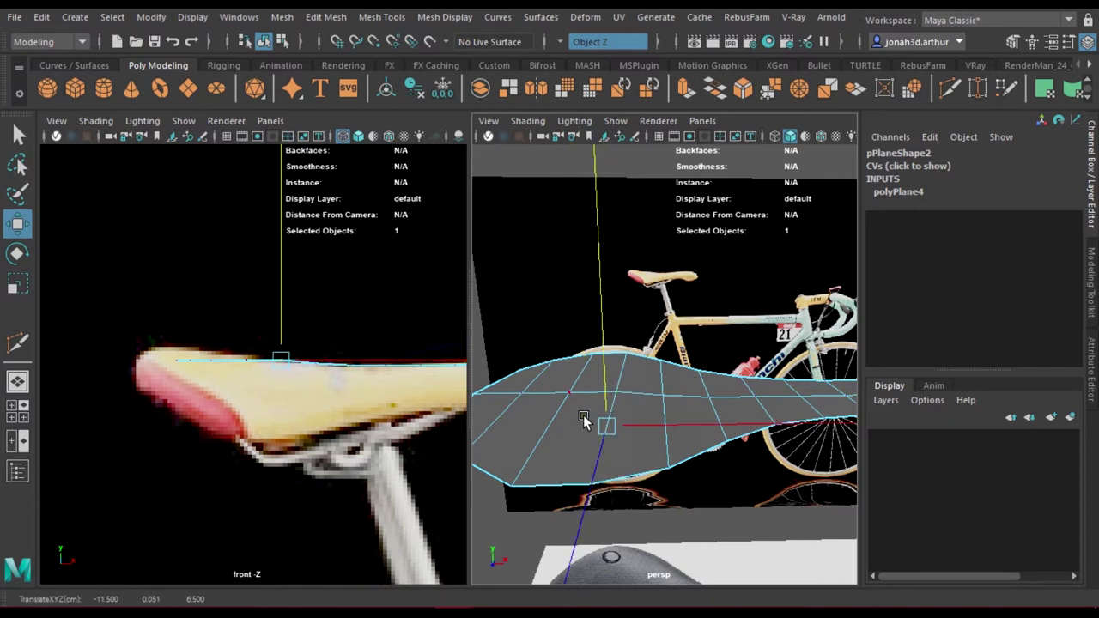
{"action": "left_click", "coordinate": [568, 391]}
{"action": "left_click", "coordinate": [516, 487]}
{"action": "left_click", "coordinate": [552, 404]}
{"action": "mouse_move", "coordinate": [552, 404]}
{"action": "left_mouse_down"}
{"action": "mouse_move", "coordinate": [549, 393]}
{"action": "mouse_move", "coordinate": [553, 415]}
{"action": "left_mouse_up"}
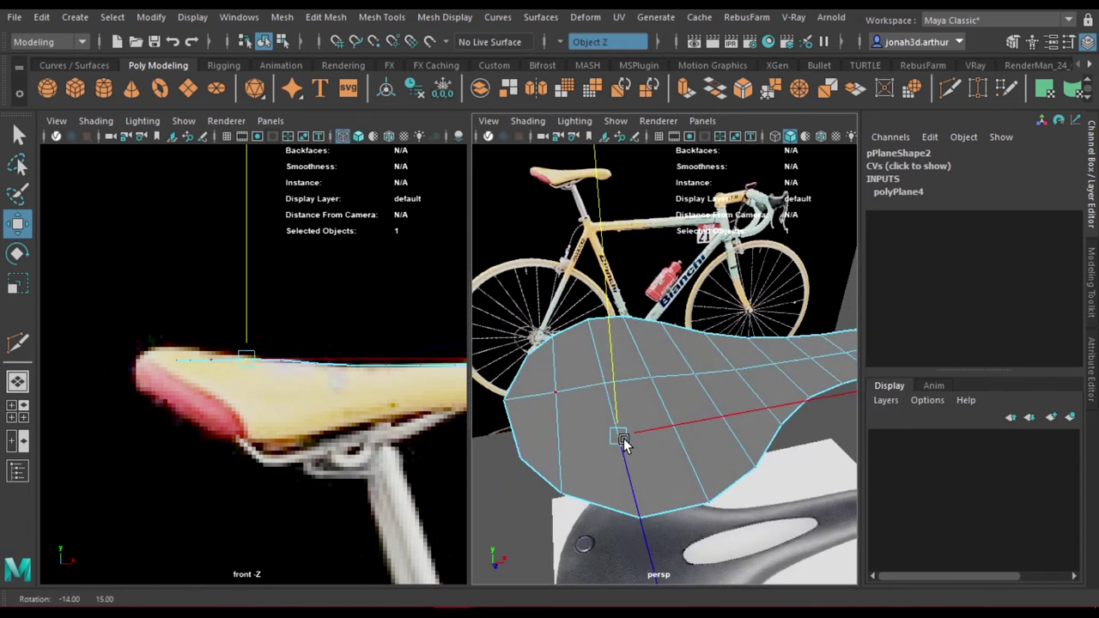
- Pull the plane's rear edge point toward the saddle outline, then deselect it
{"action": "left_click", "coordinate": [559, 439]}
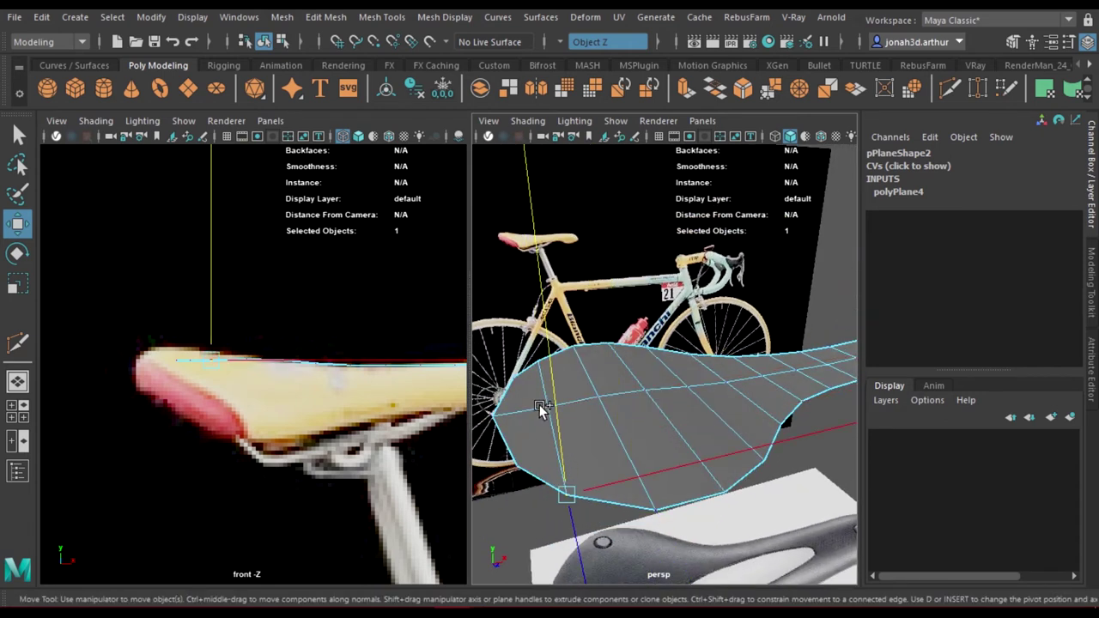
{"action": "left_click_drag", "start_coordinate": [554, 413], "coordinate": [623, 350], "text": "alt"}
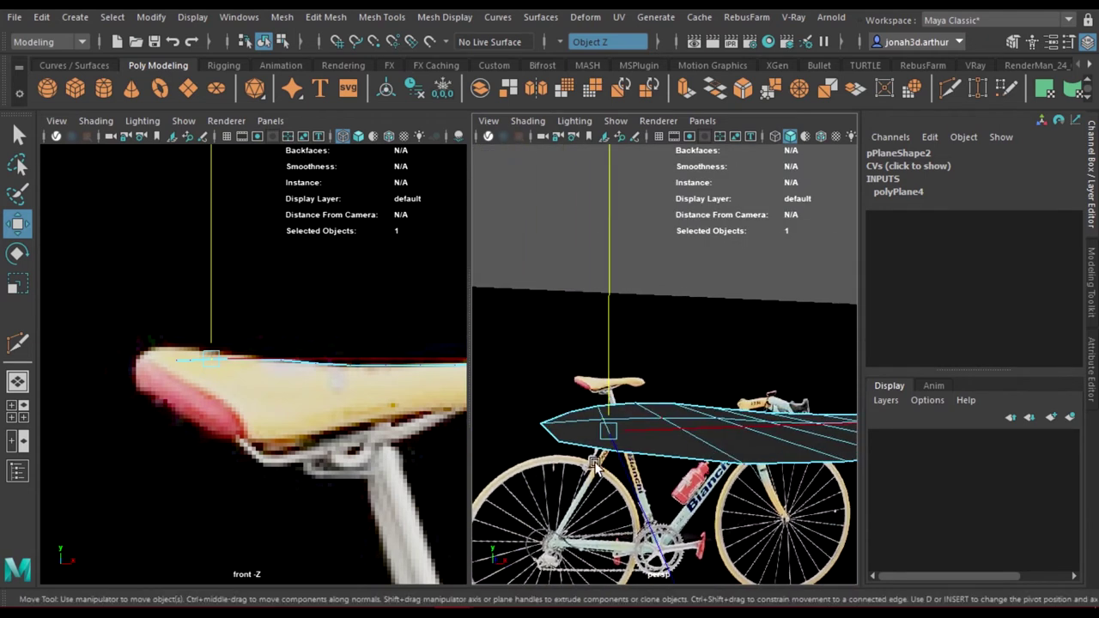
{"action": "left_click_drag", "start_coordinate": [623, 351], "coordinate": [594, 481], "text": "alt"}
{"action": "middle_click_drag", "start_coordinate": [595, 481], "coordinate": [537, 421]}
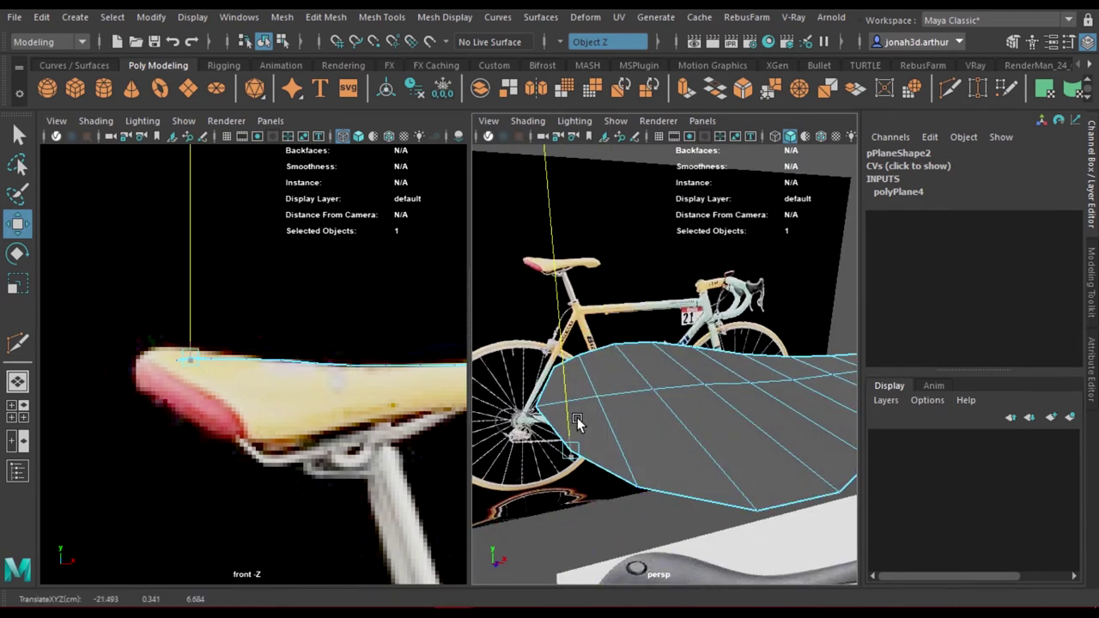
{"action": "left_click_drag", "start_coordinate": [537, 420], "coordinate": [570, 376], "text": "alt"}
{"action": "left_click", "coordinate": [283, 328]}
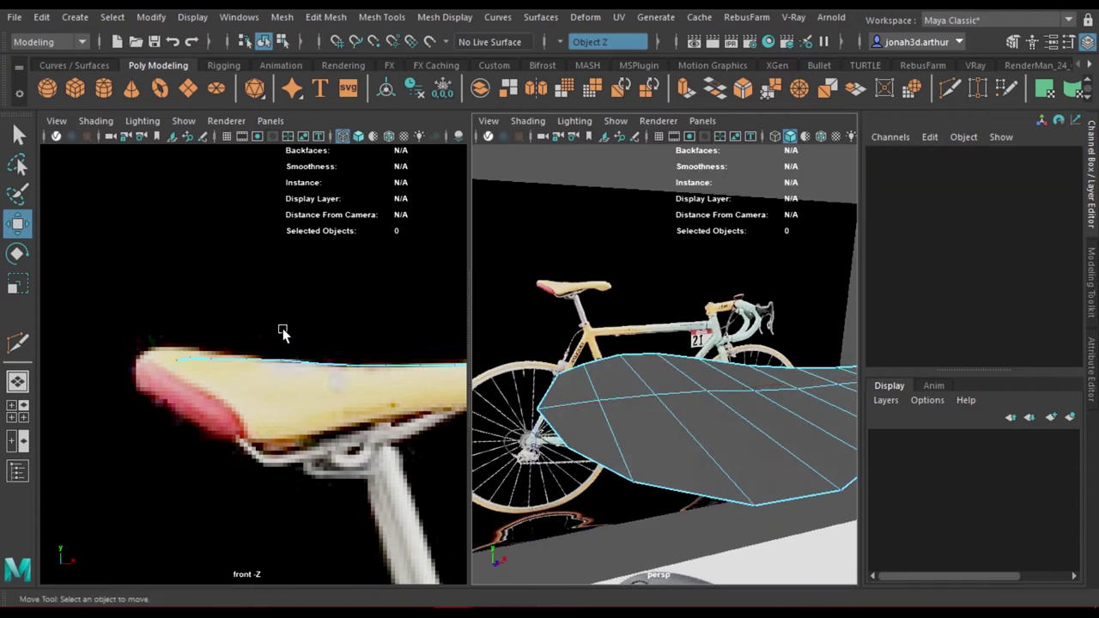
{"action": "scroll", "coordinate": [283, 328], "scroll_direction": "up", "scroll_amount": 3}
- Select edge points on the seat plane and undo the stray point moves
{"action": "mouse_move", "coordinate": [478, 388]}
{"action": "left_mouse_down", "text": "alt"}
{"action": "mouse_move", "coordinate": [576, 392]}
{"action": "mouse_move", "coordinate": [638, 426]}
{"action": "mouse_move", "coordinate": [548, 370]}
{"action": "mouse_move", "coordinate": [641, 386]}
{"action": "mouse_move", "coordinate": [676, 489]}
{"action": "mouse_move", "coordinate": [694, 482]}
{"action": "left_mouse_up", "text": "alt"}
{"action": "left_click", "coordinate": [562, 383]}
{"action": "key", "text": "q"}
{"action": "left_click", "coordinate": [694, 481]}
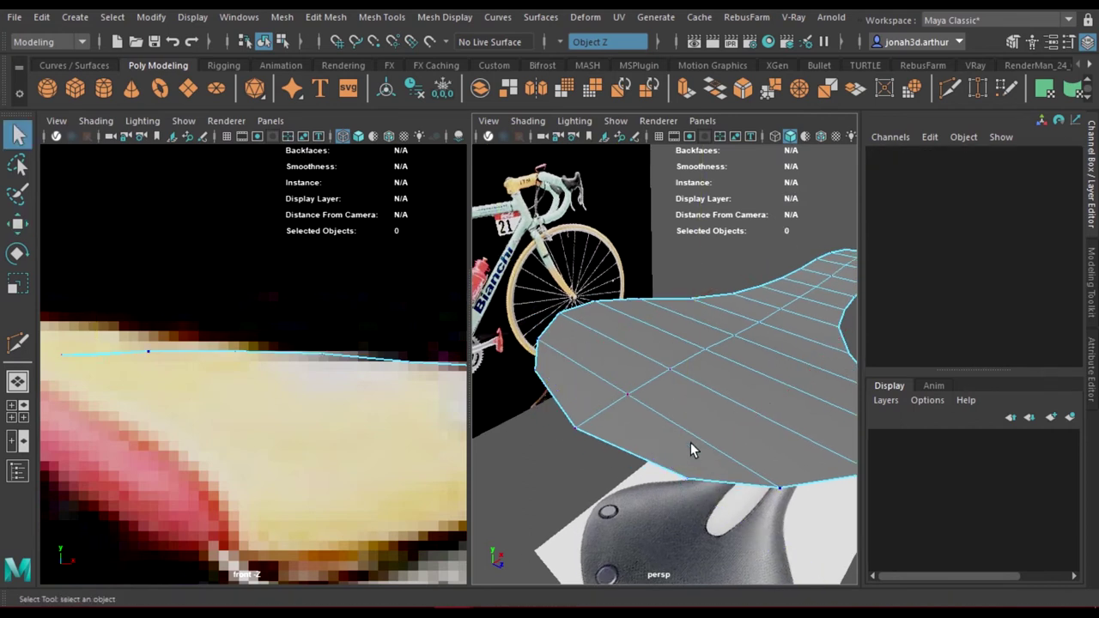
{"action": "left_click_drag", "start_coordinate": [690, 443], "coordinate": [678, 491], "text": "alt"}
{"action": "left_click", "coordinate": [711, 489]}
{"action": "left_click", "coordinate": [18, 225]}
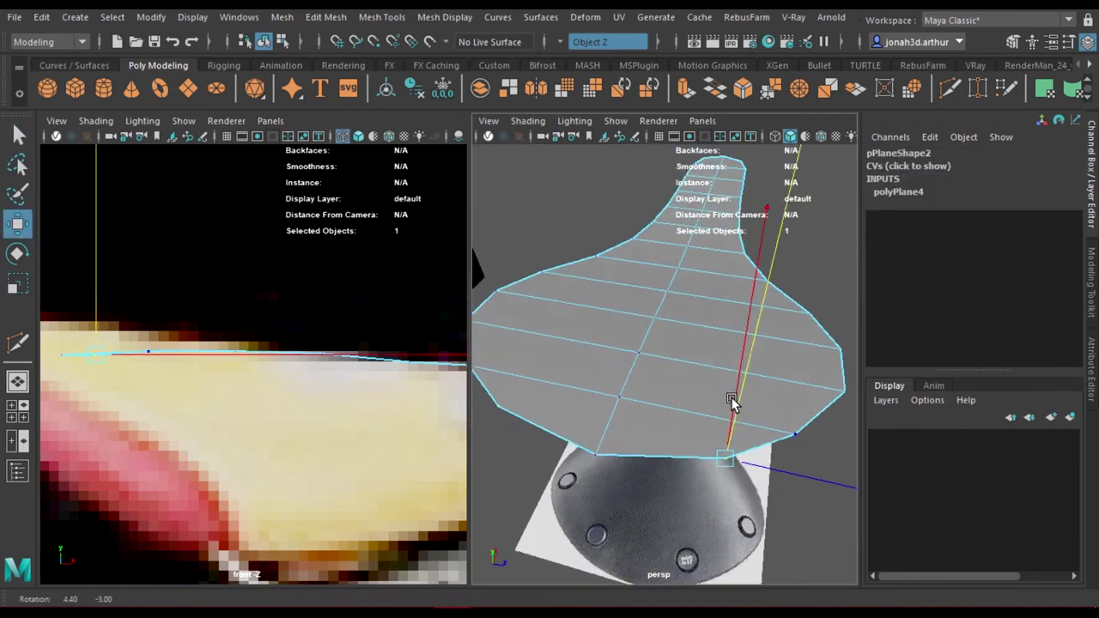
{"action": "left_click_drag", "start_coordinate": [732, 398], "coordinate": [704, 378], "text": "alt"}
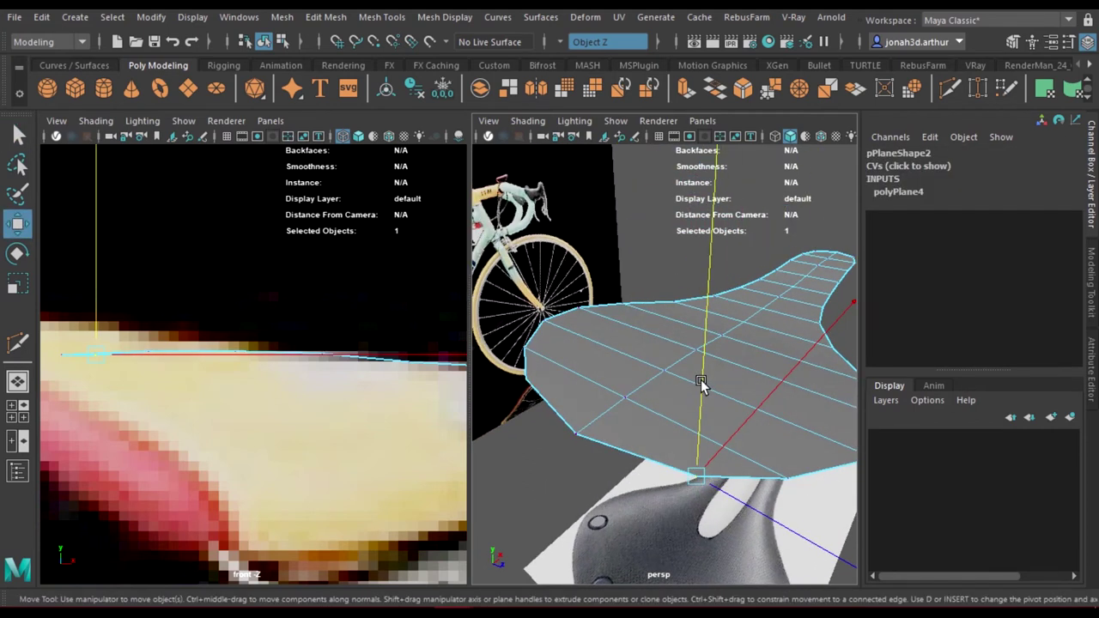
{"action": "left_click", "coordinate": [626, 395]}
{"action": "key", "text": "ctrl+z"}
{"action": "key", "text": "ctrl+z"}
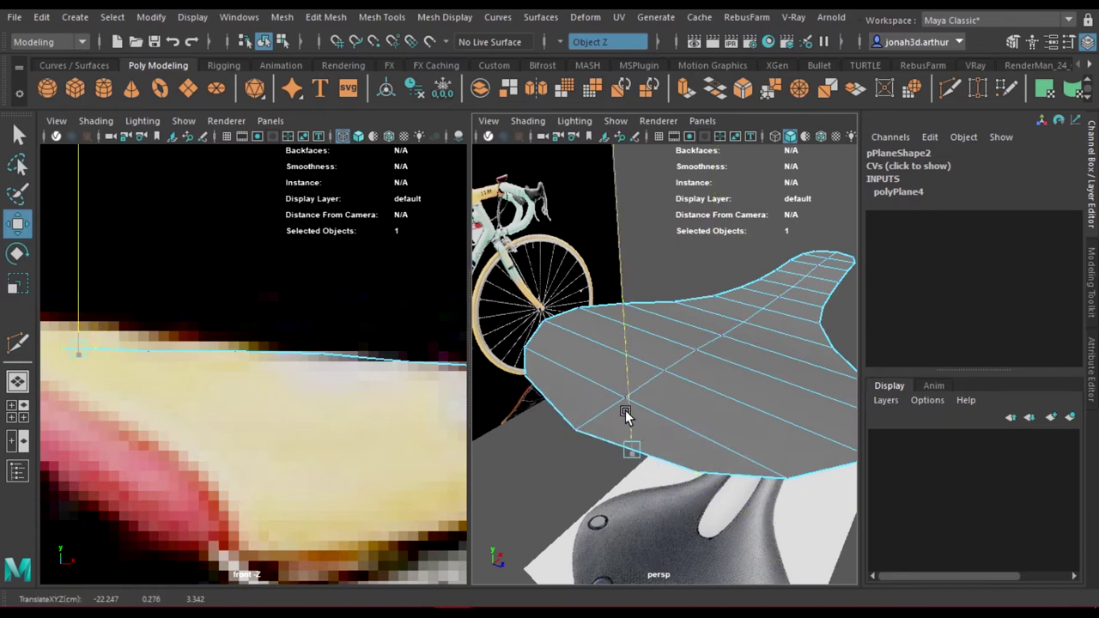
- Pull the bottom-edge point into place and reselect the whole seat plane
{"action": "mouse_move", "coordinate": [625, 410]}
{"action": "left_mouse_down"}
{"action": "mouse_move", "coordinate": [569, 400]}
{"action": "mouse_move", "coordinate": [675, 412]}
{"action": "left_mouse_up"}
{"action": "scroll", "coordinate": [363, 397], "scroll_direction": "down", "scroll_amount": 3}
{"action": "scroll", "coordinate": [329, 424], "scroll_direction": "up", "scroll_amount": 3}
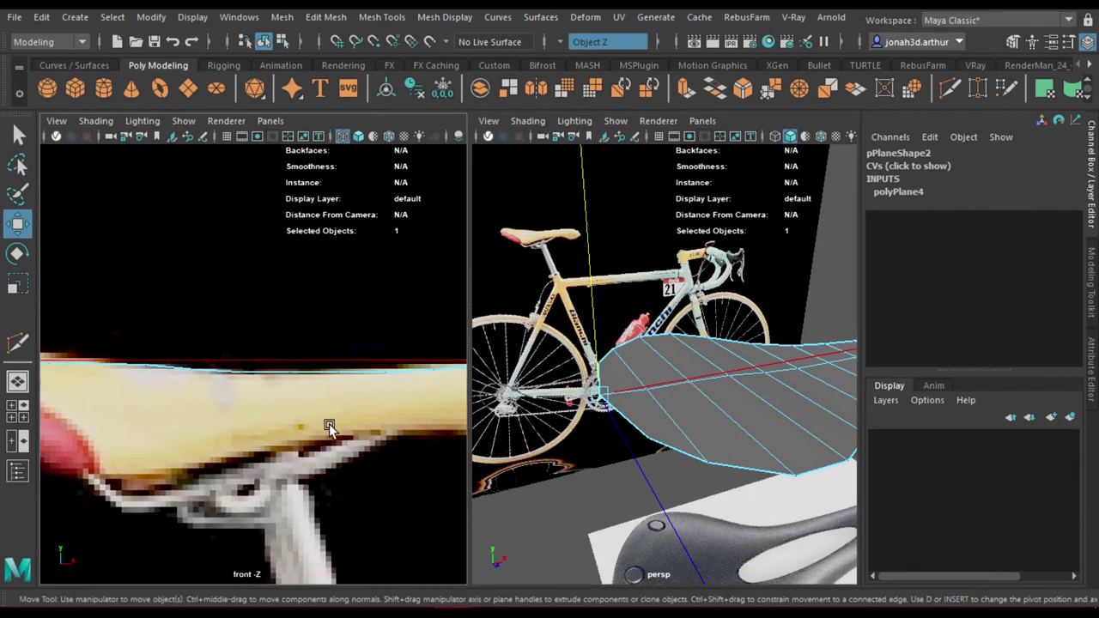
{"action": "middle_click_drag", "start_coordinate": [329, 423], "coordinate": [237, 377], "text": "alt"}
{"action": "mouse_move", "coordinate": [697, 405]}
{"action": "left_mouse_down", "text": "alt"}
{"action": "mouse_move", "coordinate": [664, 430]}
{"action": "mouse_move", "coordinate": [702, 400]}
{"action": "left_mouse_up", "text": "alt"}
{"action": "right_click_drag", "start_coordinate": [702, 400], "coordinate": [720, 89]}
{"action": "mouse_move", "coordinate": [639, 315]}
{"action": "left_mouse_down", "text": "alt"}
{"action": "mouse_move", "coordinate": [675, 303]}
{"action": "mouse_move", "coordinate": [711, 360]}
{"action": "mouse_move", "coordinate": [739, 257]}
{"action": "left_mouse_up", "text": "alt"}
{"action": "left_click", "coordinate": [713, 364]}
- Extrude the saddle plane's border edges with an Offset of 3
{"action": "key", "text": "ctrl+e"}
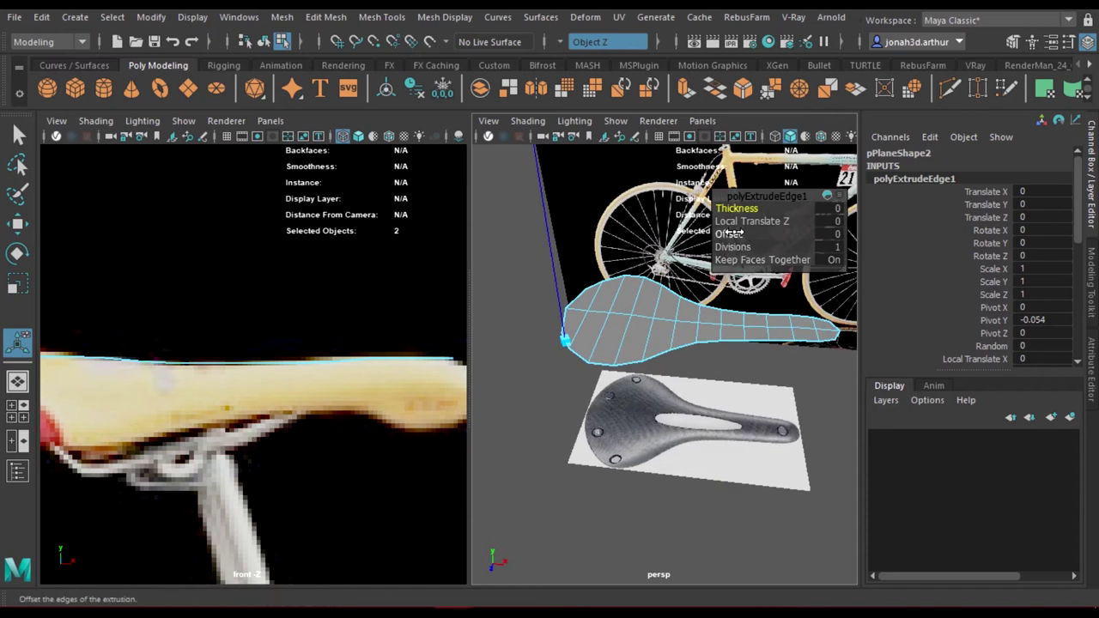
{"action": "left_click", "coordinate": [729, 234]}
{"action": "middle_click_drag", "start_coordinate": [730, 234], "coordinate": [737, 236]}
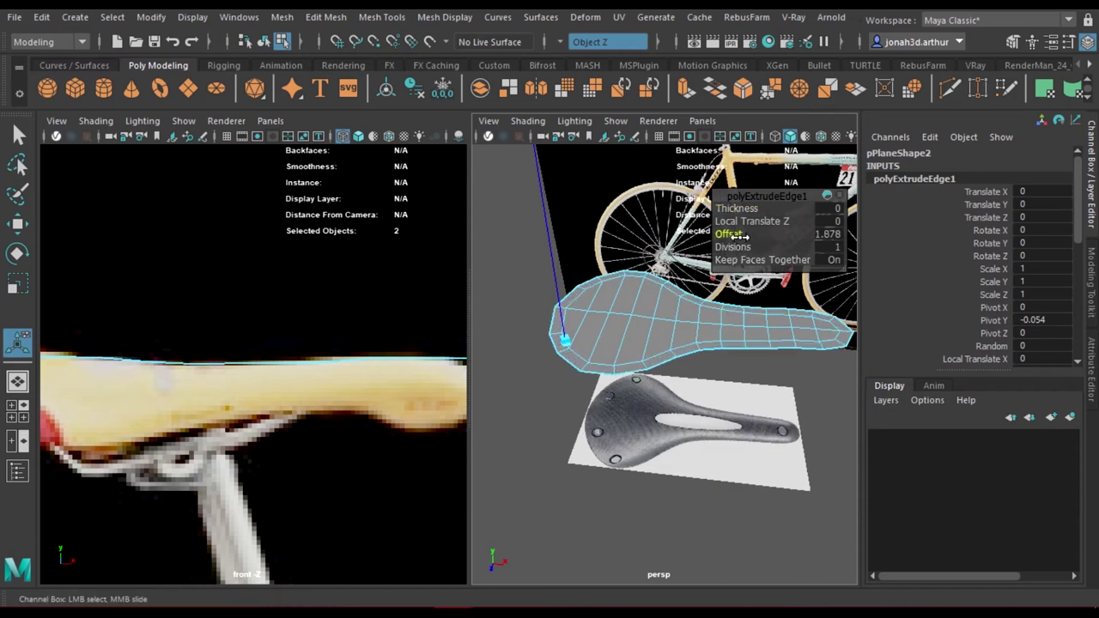
{"action": "type", "text": "3"}
{"action": "key", "text": "Return"}
{"action": "scroll", "coordinate": [717, 360], "scroll_direction": "up", "scroll_amount": 1}
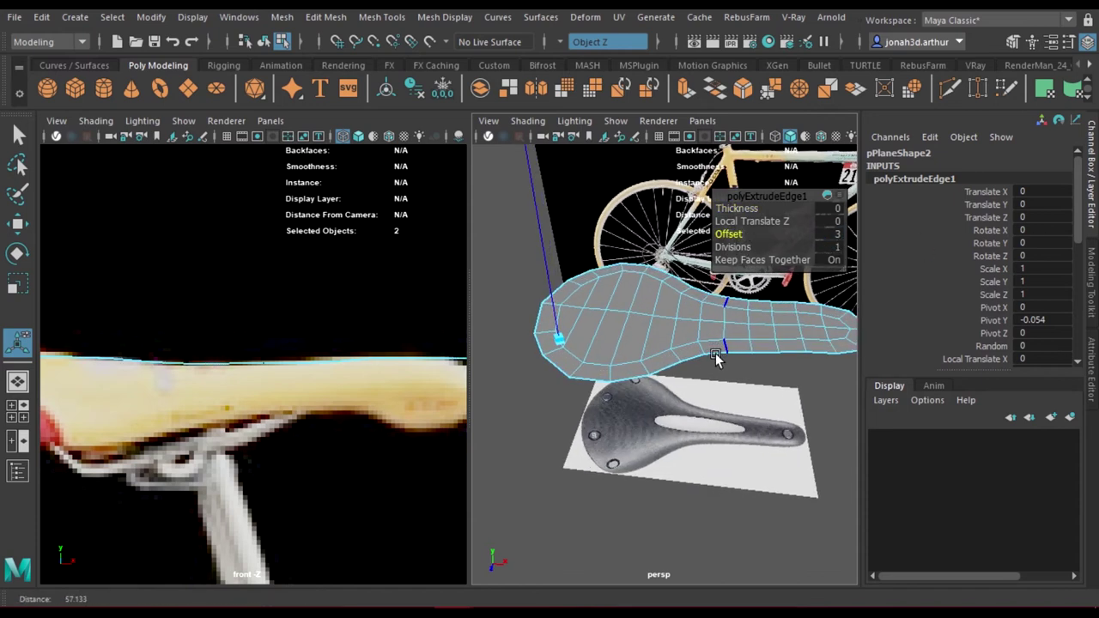
- Return to object mode and lower the saddle mesh to seat height
{"action": "key", "text": "q"}
{"action": "key", "text": "F8"}
{"action": "key", "text": "w"}
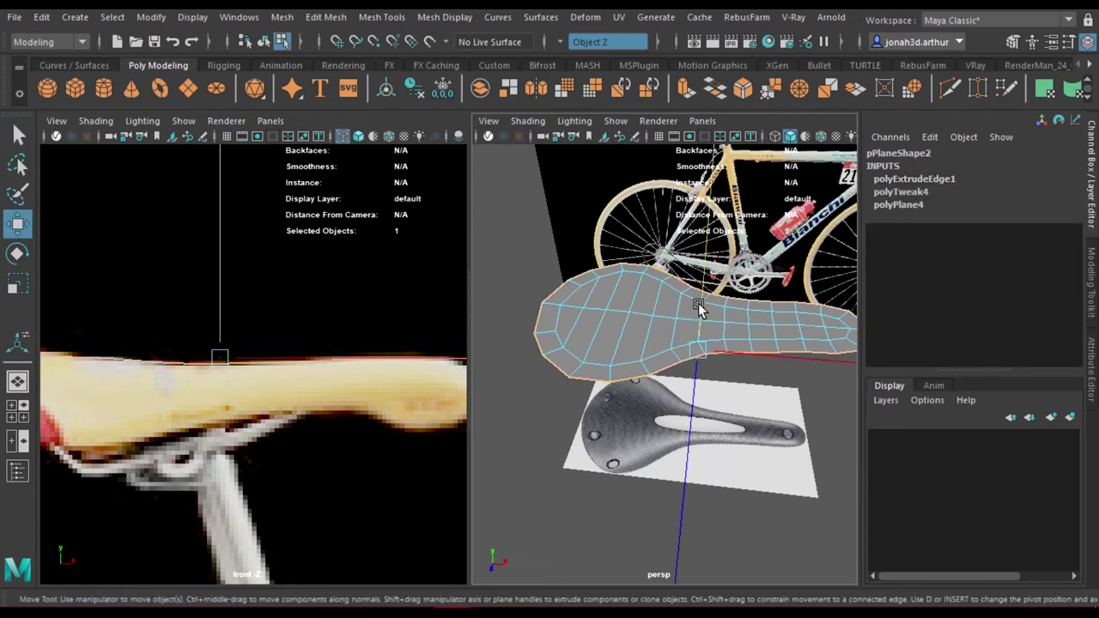
{"action": "mouse_move", "coordinate": [699, 305]}
{"action": "left_mouse_down"}
{"action": "mouse_move", "coordinate": [712, 315]}
{"action": "mouse_move", "coordinate": [697, 300]}
{"action": "left_mouse_up"}
{"action": "scroll", "coordinate": [295, 404], "scroll_direction": "down", "scroll_amount": 3}
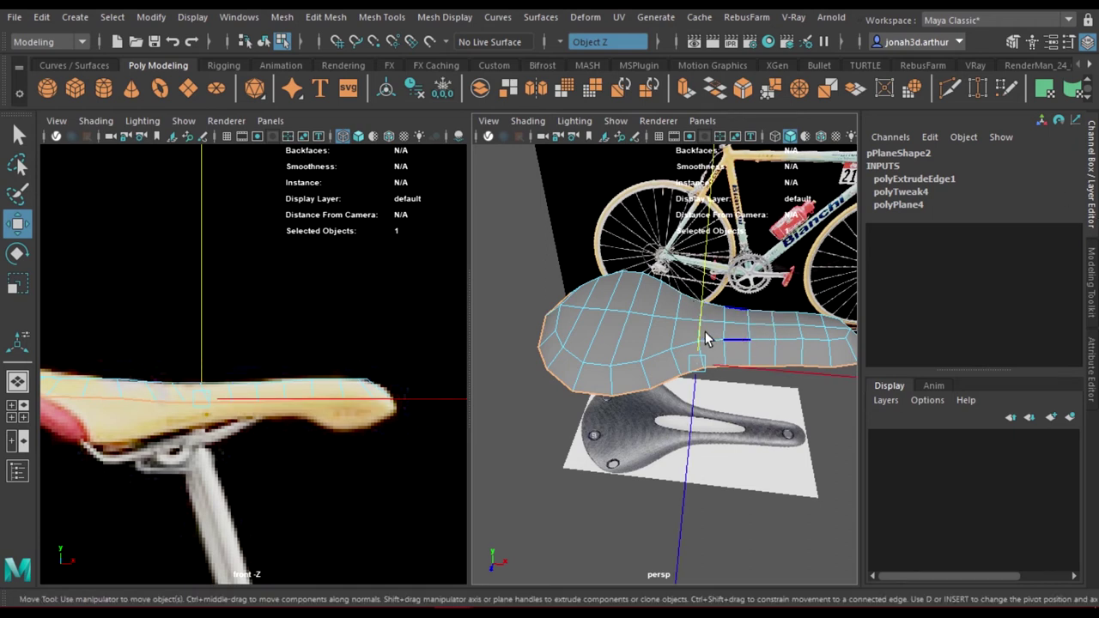
- Try a second border extrusion and undo it
{"action": "key", "text": "r"}
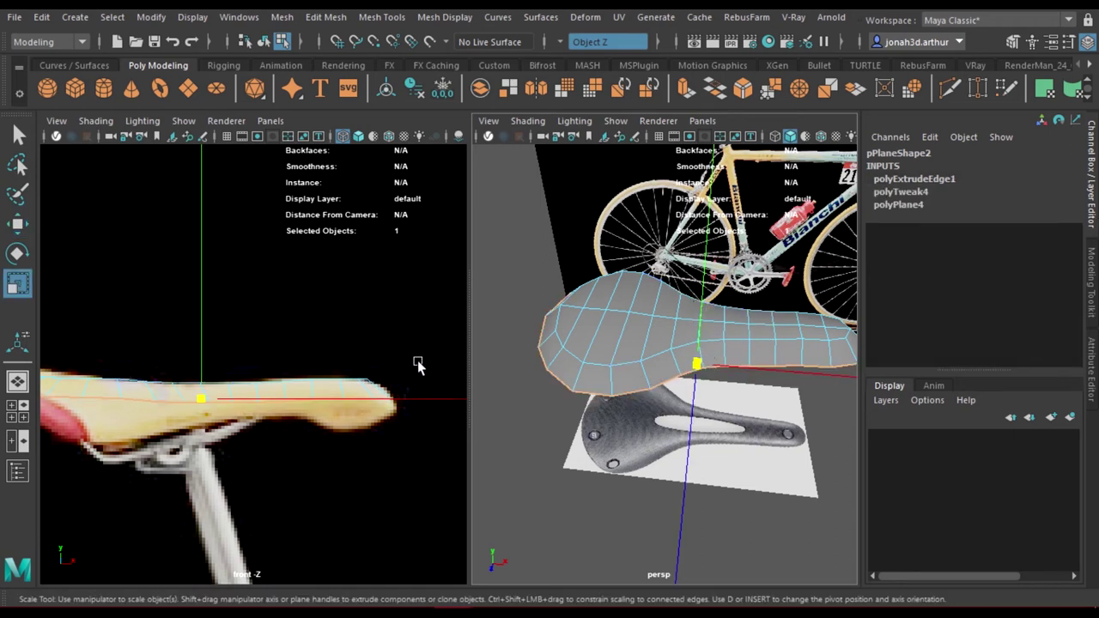
{"action": "key", "text": "ctrl+e"}
{"action": "key", "text": "w"}
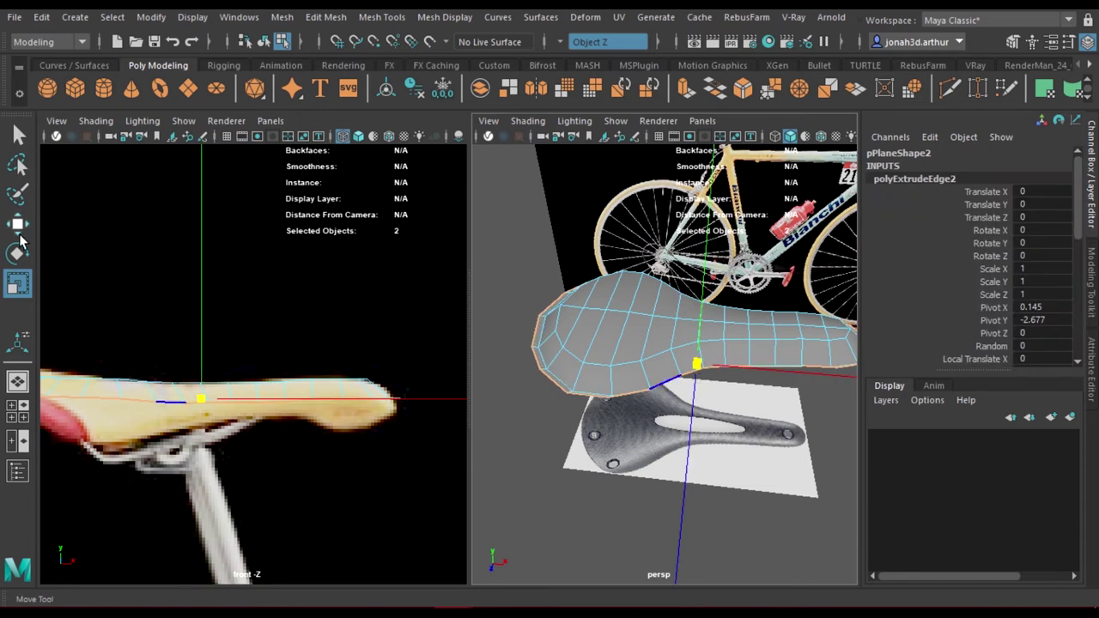
{"action": "key", "text": "ctrl+z"}
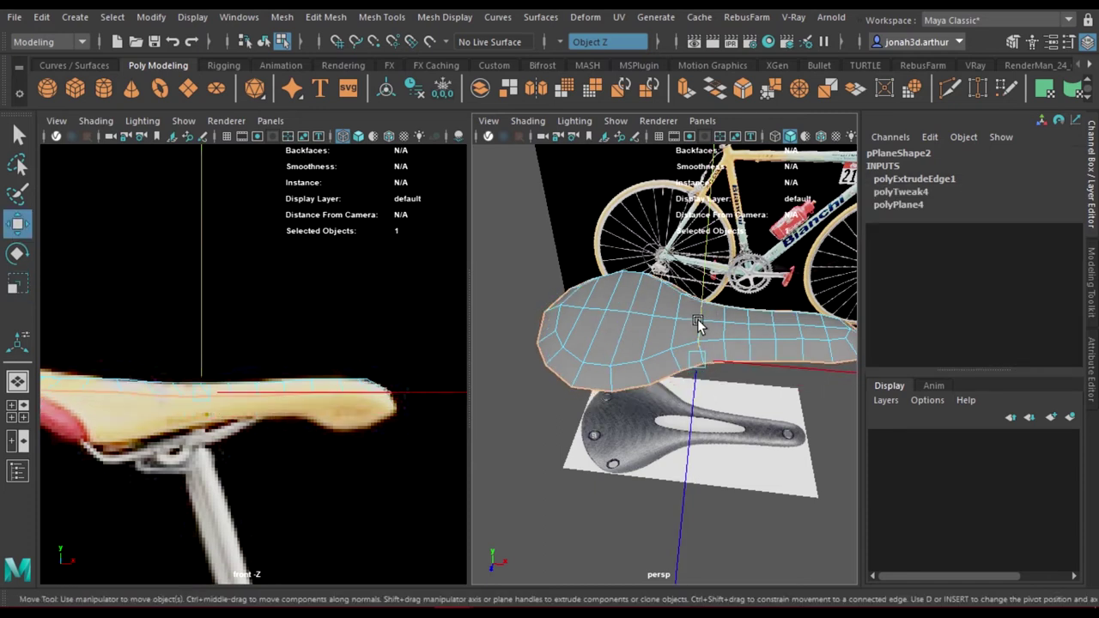
- Insert an extra edge loop along the saddle with the Multi-Cut tool
{"action": "left_click", "coordinate": [950, 87]}
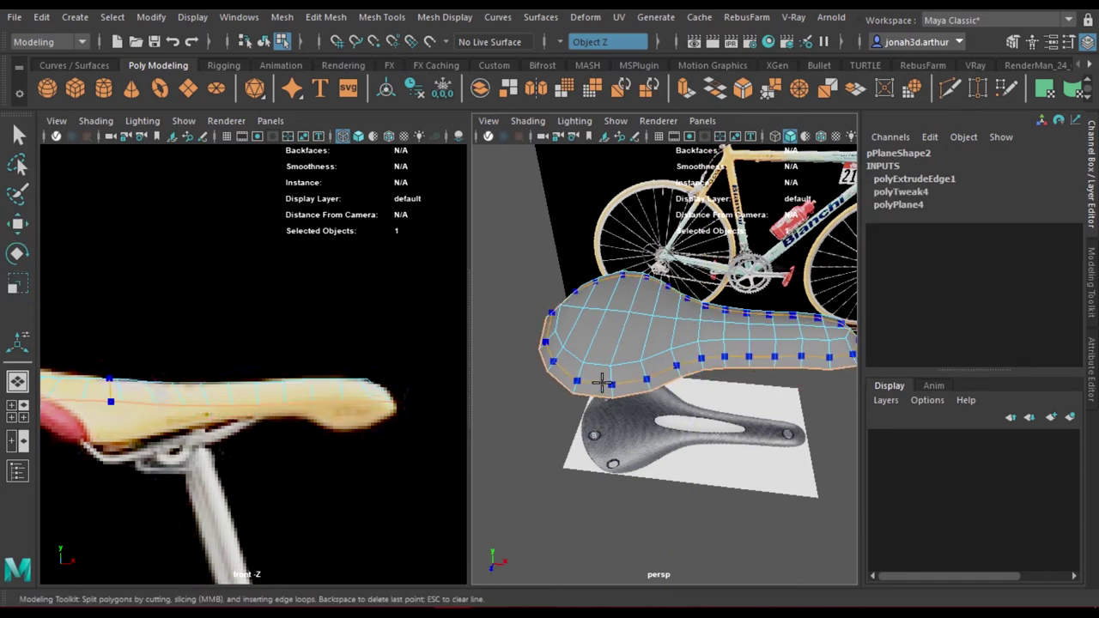
{"action": "left_click_drag", "start_coordinate": [612, 384], "coordinate": [601, 412], "text": "alt"}
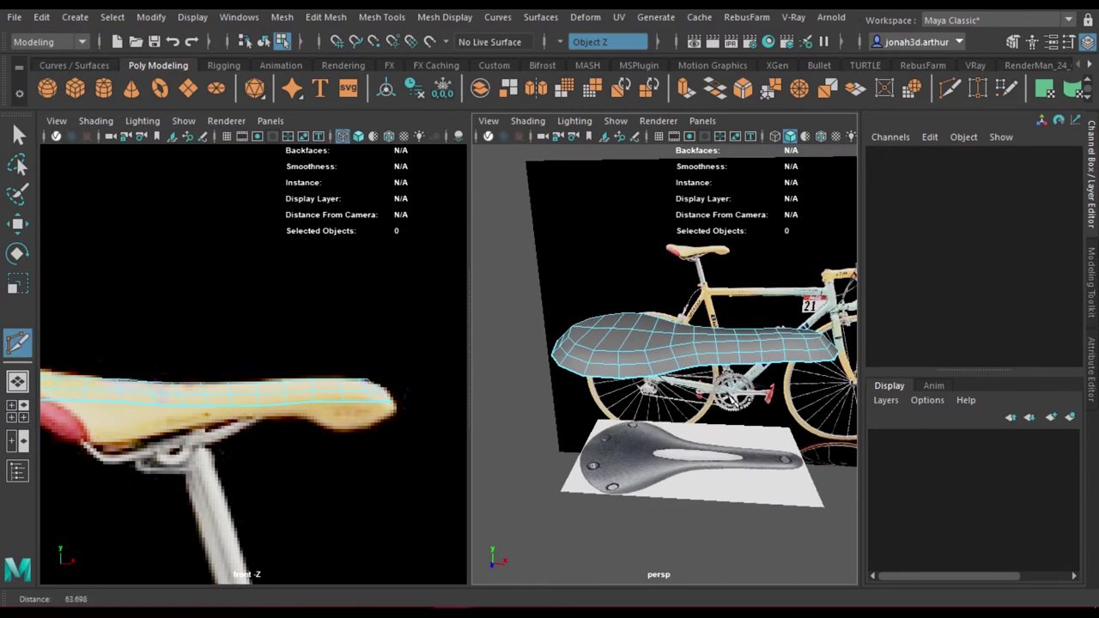
{"action": "middle_click_drag", "start_coordinate": [601, 412], "coordinate": [613, 434], "text": "alt"}
{"action": "scroll", "coordinate": [613, 434], "scroll_direction": "up", "scroll_amount": 3}
{"action": "key", "text": "q"}
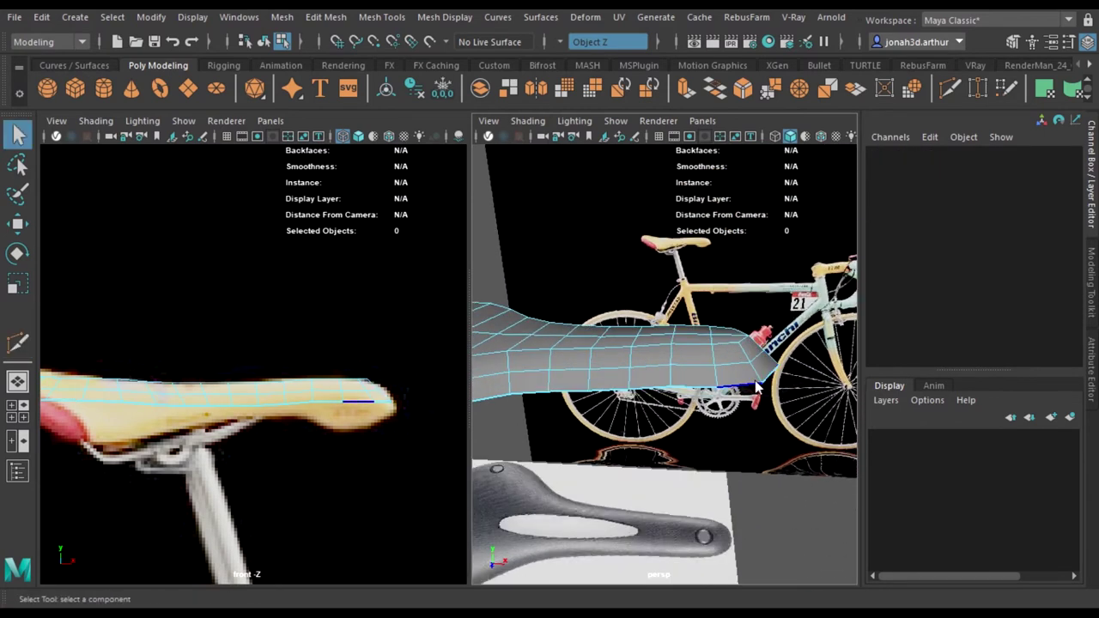
{"action": "right_click_drag", "start_coordinate": [754, 150], "coordinate": [661, 148]}
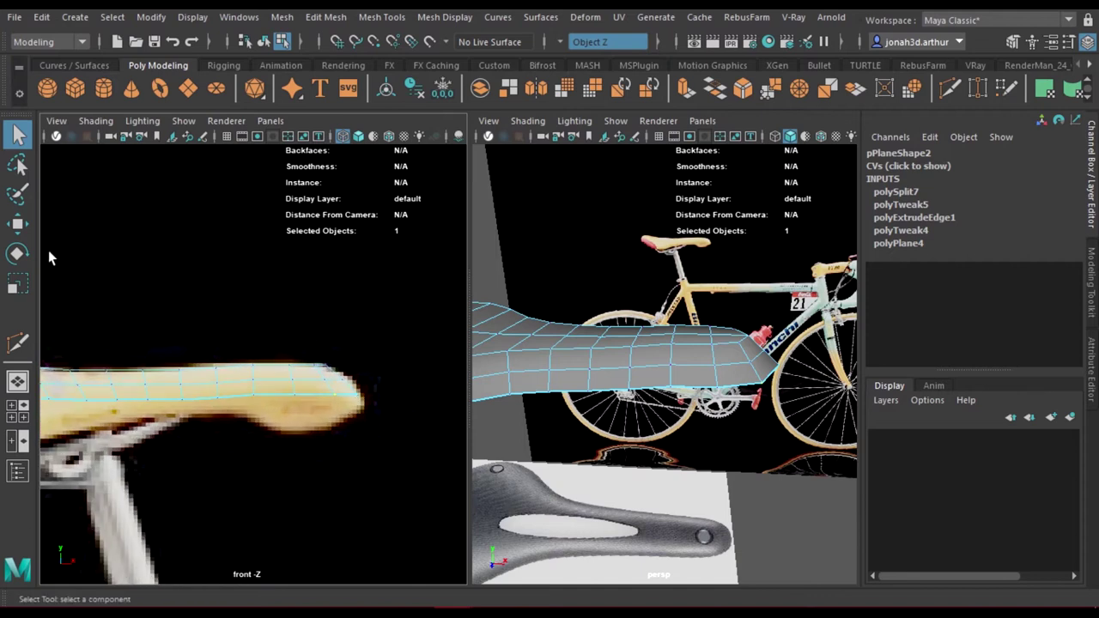
- Lower the saddle tip vertex onto the front-view reference image
{"action": "left_click", "coordinate": [17, 224]}
{"action": "mouse_move", "coordinate": [341, 329]}
{"action": "left_mouse_down"}
{"action": "mouse_move", "coordinate": [334, 343]}
{"action": "mouse_move", "coordinate": [386, 395]}
{"action": "left_mouse_up"}
{"action": "left_click_drag", "start_coordinate": [361, 359], "coordinate": [366, 371]}
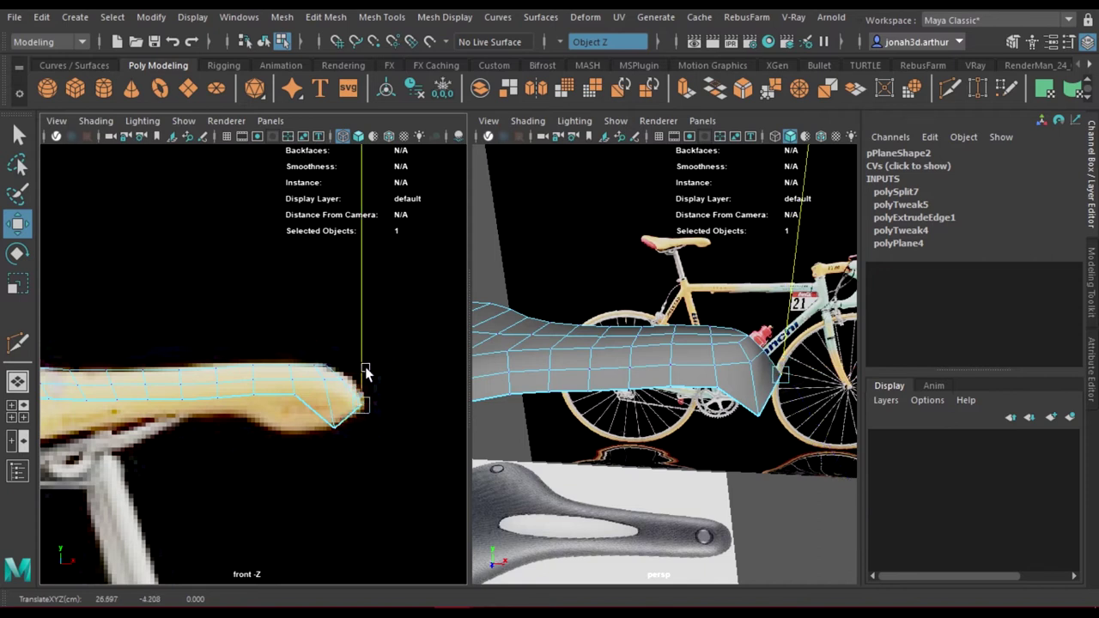
{"action": "left_click", "coordinate": [298, 397]}
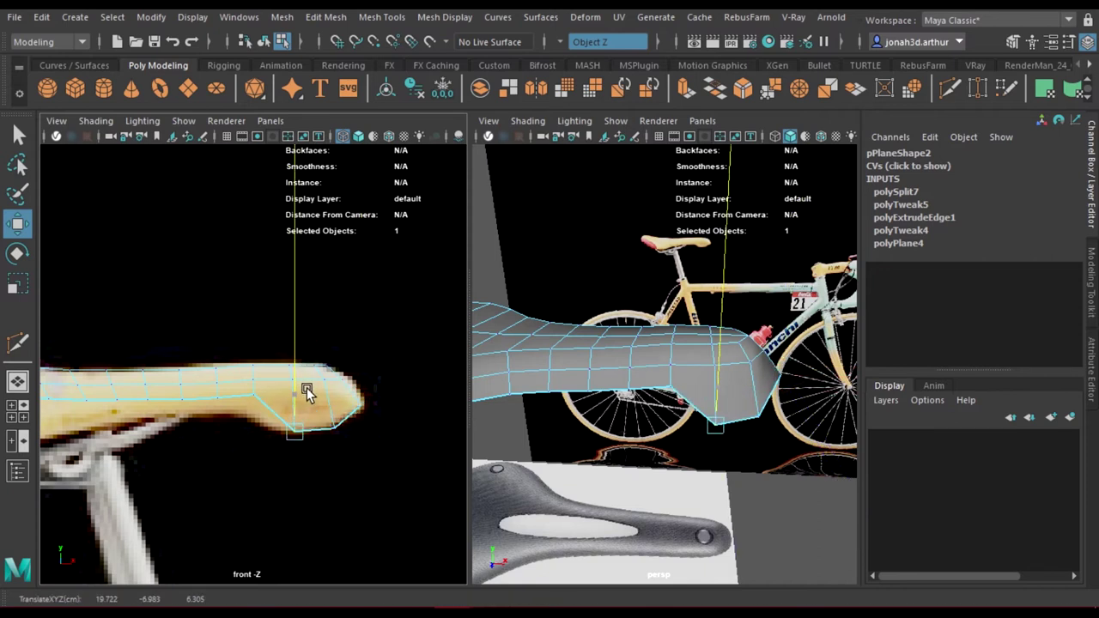
{"action": "middle_click_drag", "start_coordinate": [261, 398], "coordinate": [257, 383]}
- Pull the underside vertices onto the reference outline so the seat's sides curve down
{"action": "scroll", "coordinate": [275, 386], "scroll_direction": "up", "scroll_amount": 2}
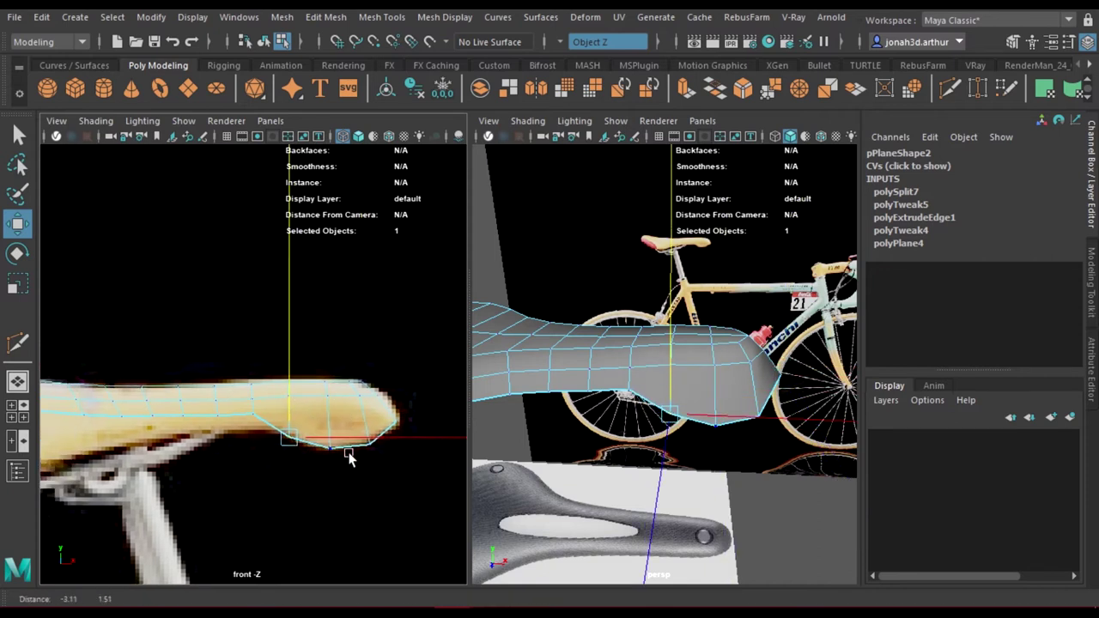
{"action": "left_click", "coordinate": [309, 405]}
{"action": "left_click", "coordinate": [272, 410]}
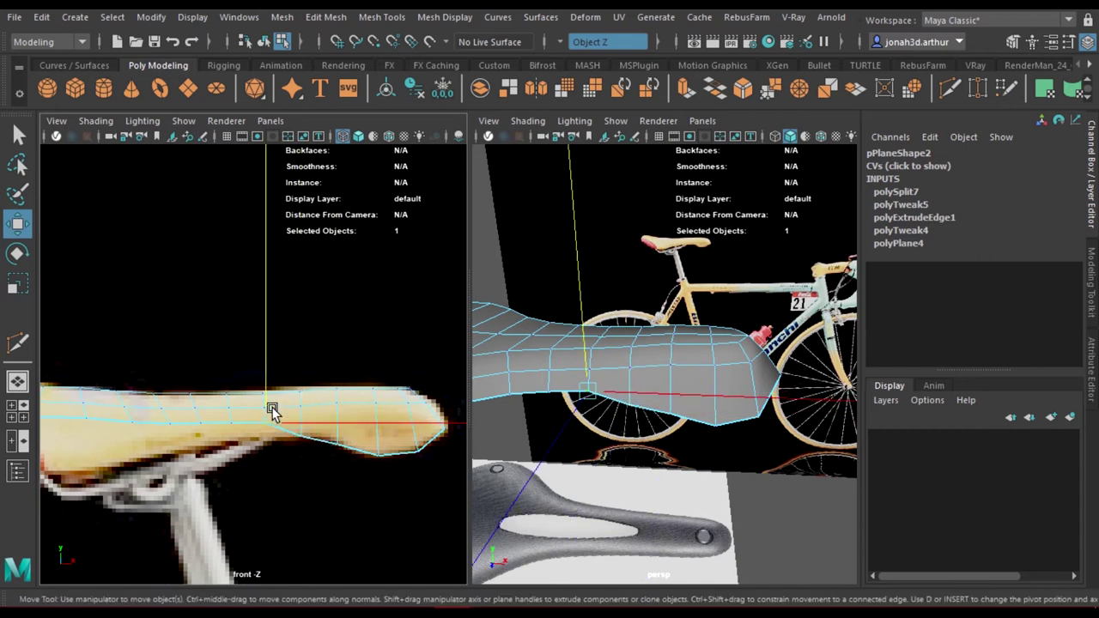
{"action": "left_click", "coordinate": [276, 414]}
{"action": "left_click", "coordinate": [270, 382]}
{"action": "middle_click_drag", "start_coordinate": [269, 382], "coordinate": [270, 392]}
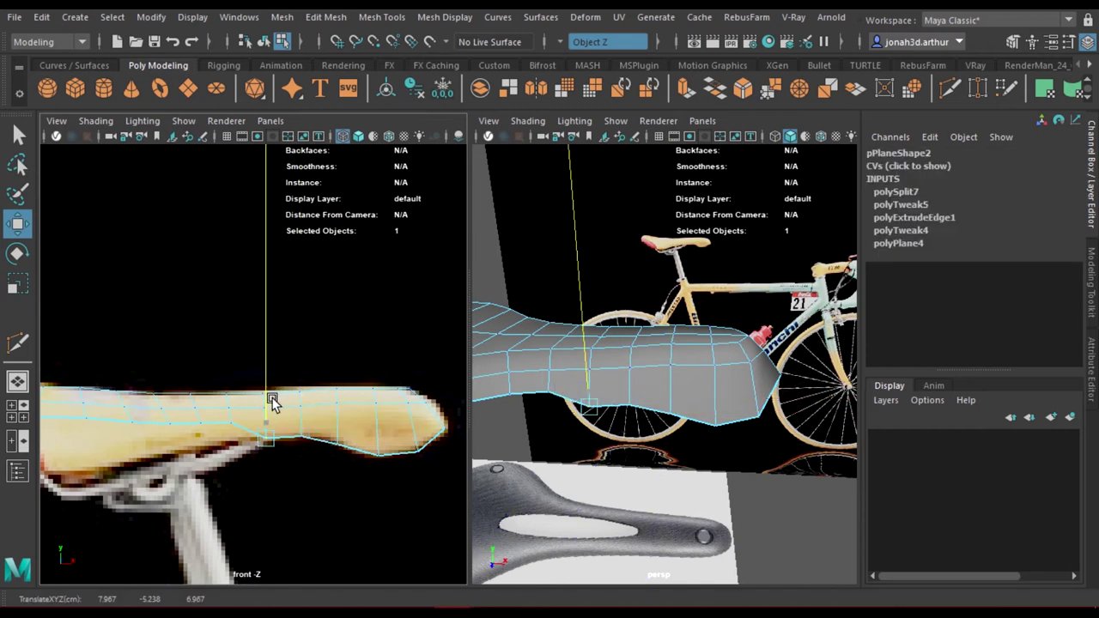
{"action": "scroll", "coordinate": [389, 451], "scroll_direction": "up", "scroll_amount": 1}
{"action": "scroll", "coordinate": [390, 451], "scroll_direction": "up", "scroll_amount": 2}
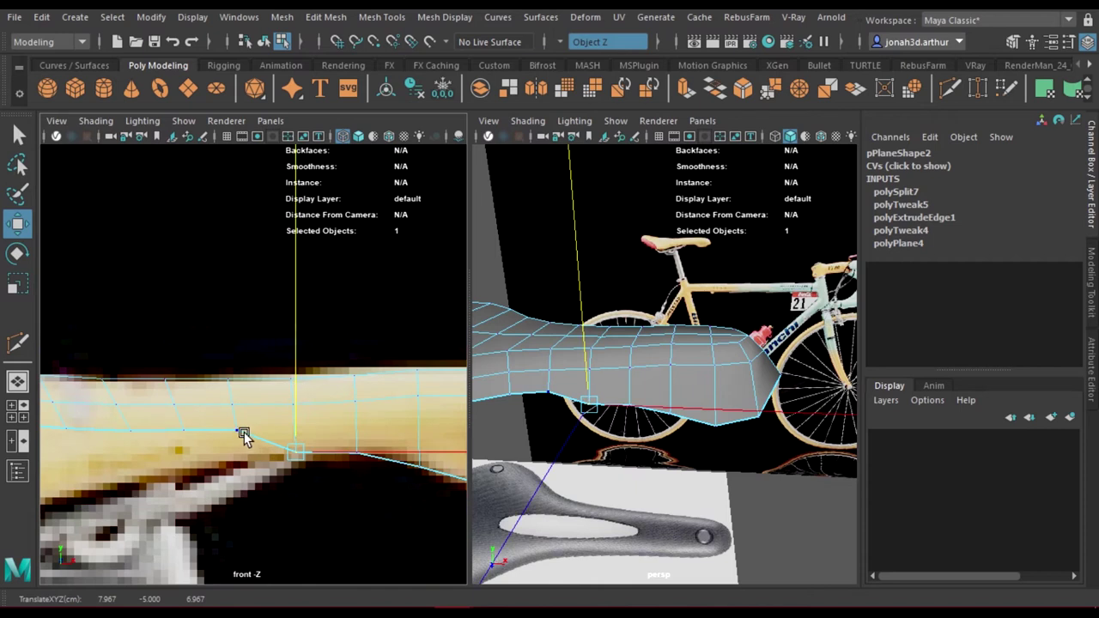
{"action": "left_click_drag", "start_coordinate": [243, 432], "coordinate": [244, 418]}
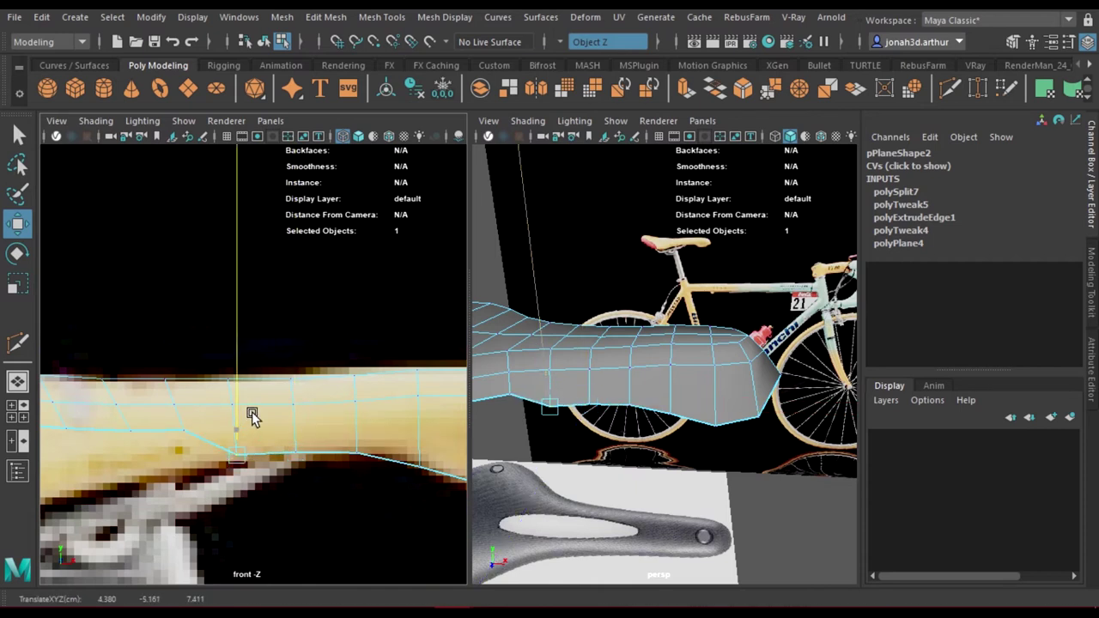
{"action": "left_click", "coordinate": [191, 403]}
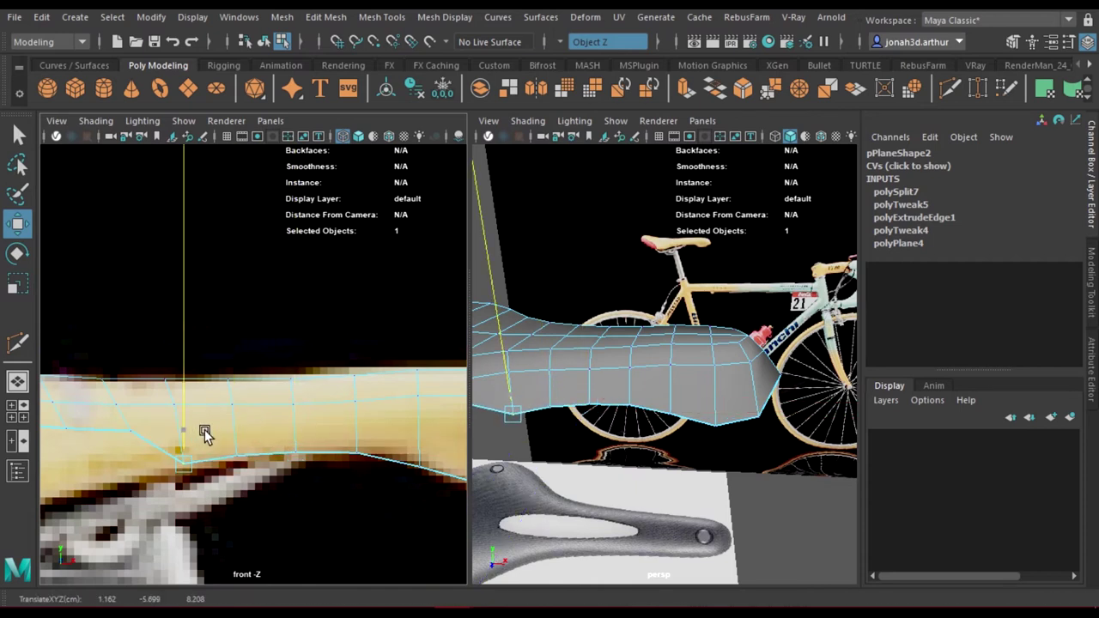
{"action": "middle_click_drag", "start_coordinate": [204, 434], "coordinate": [319, 418], "text": "alt"}
{"action": "left_click_drag", "start_coordinate": [302, 412], "coordinate": [248, 389]}
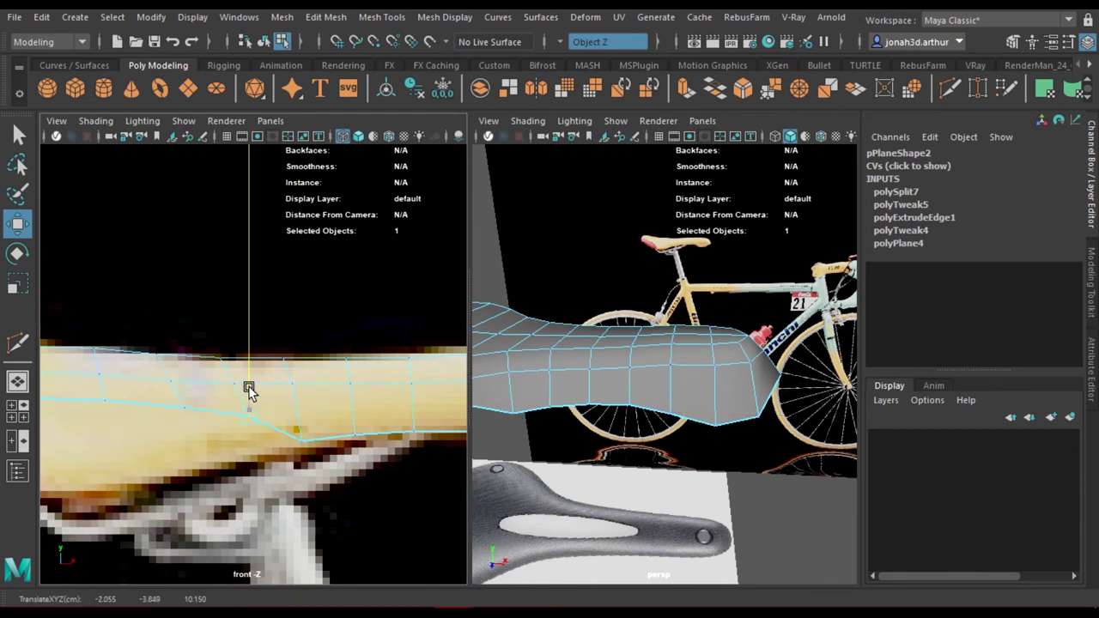
{"action": "middle_click_drag", "start_coordinate": [256, 412], "coordinate": [319, 424], "text": "alt"}
- Pull the lower profile vertices down to the photo's edge through the saddle's curved end
{"action": "key", "text": "a"}
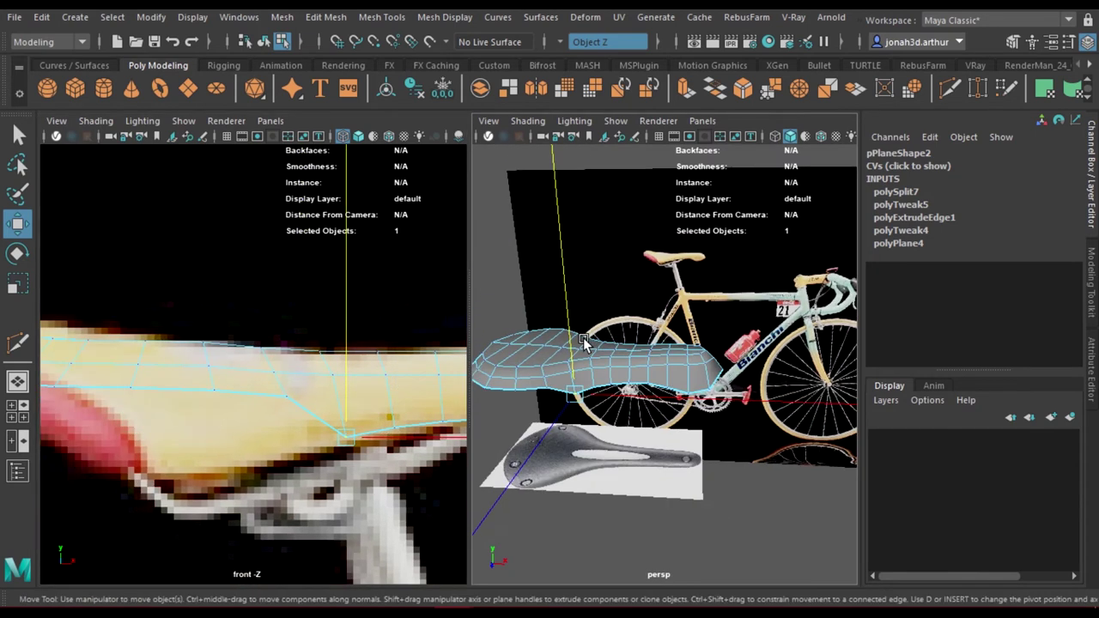
{"action": "left_click", "coordinate": [286, 397]}
{"action": "left_click_drag", "start_coordinate": [286, 363], "coordinate": [295, 416]}
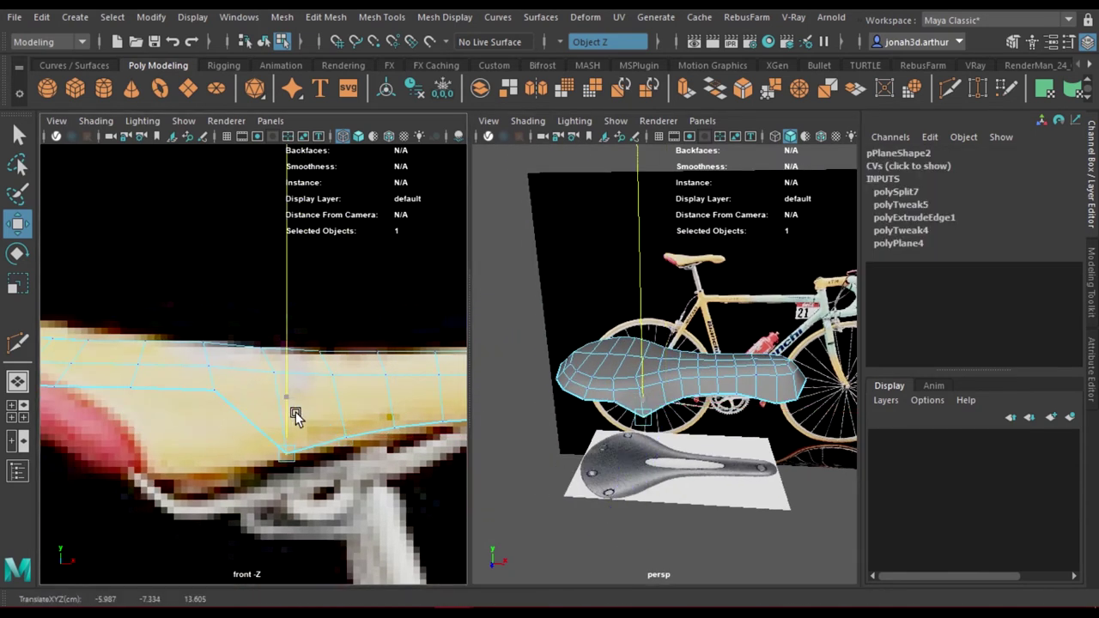
{"action": "left_click", "coordinate": [214, 391]}
{"action": "left_click_drag", "start_coordinate": [213, 392], "coordinate": [213, 411]}
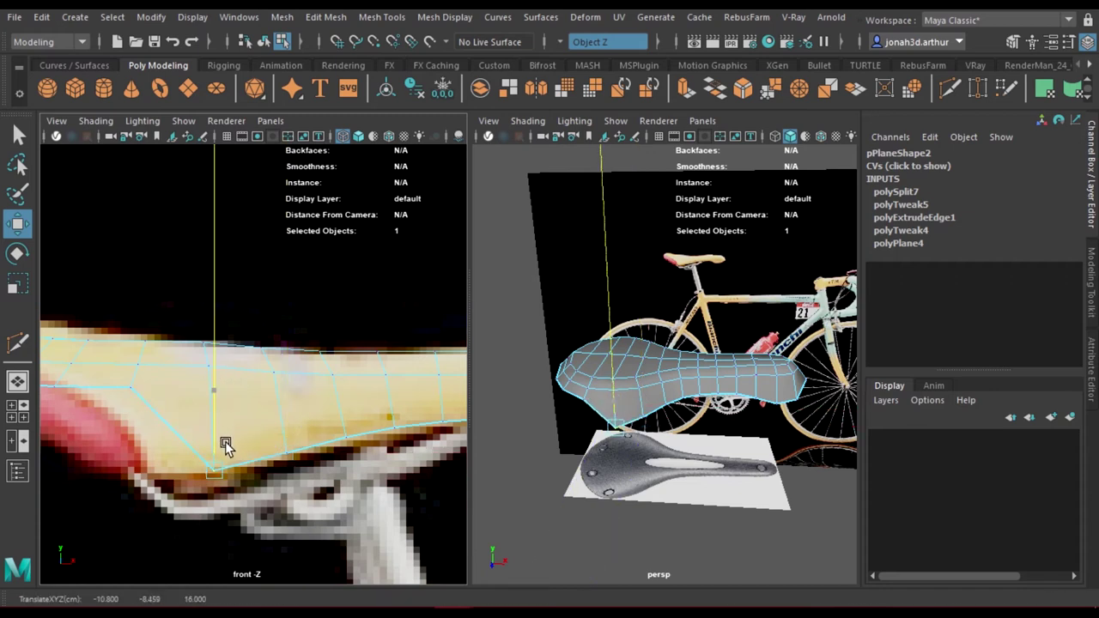
{"action": "middle_click_drag", "start_coordinate": [227, 445], "coordinate": [275, 459], "text": "alt"}
{"action": "left_click_drag", "start_coordinate": [209, 409], "coordinate": [212, 450]}
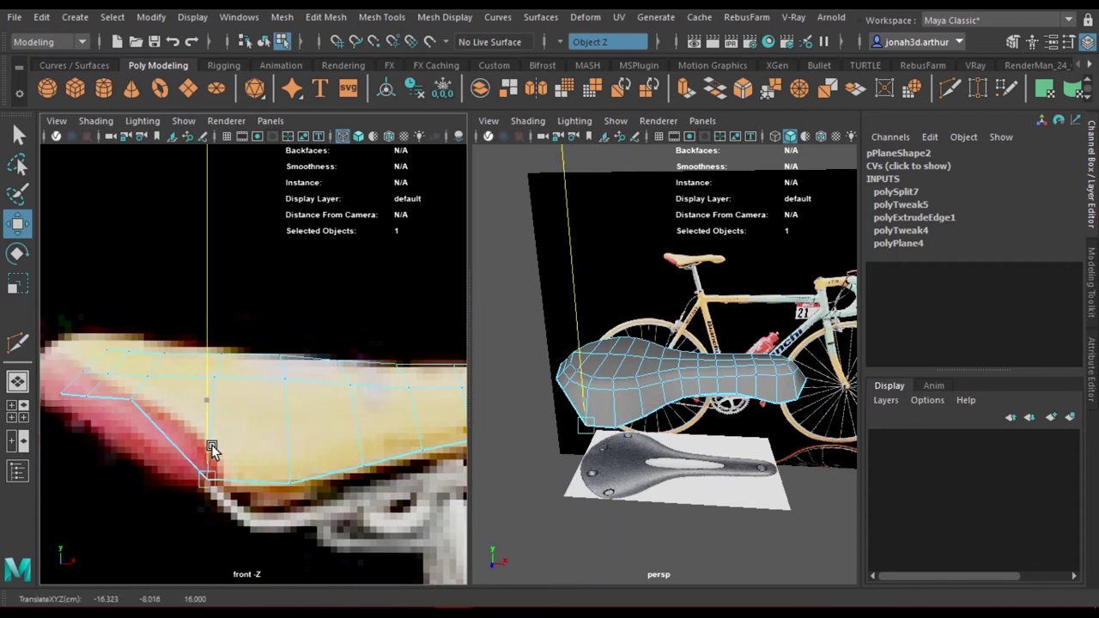
{"action": "left_click", "coordinate": [136, 397]}
{"action": "left_click_drag", "start_coordinate": [133, 397], "coordinate": [130, 452]}
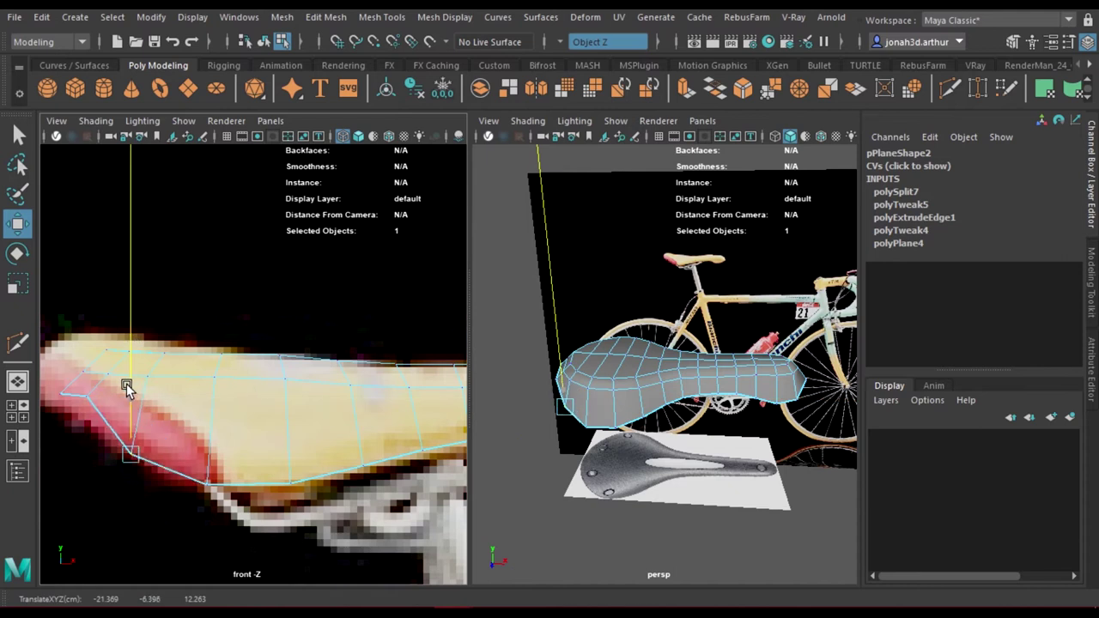
- Move the saddle's tip vertex onto the photo outline and fine-tune its height
{"action": "middle_click_drag", "start_coordinate": [127, 388], "coordinate": [253, 441], "text": "alt"}
{"action": "left_click_drag", "start_coordinate": [252, 441], "coordinate": [250, 419]}
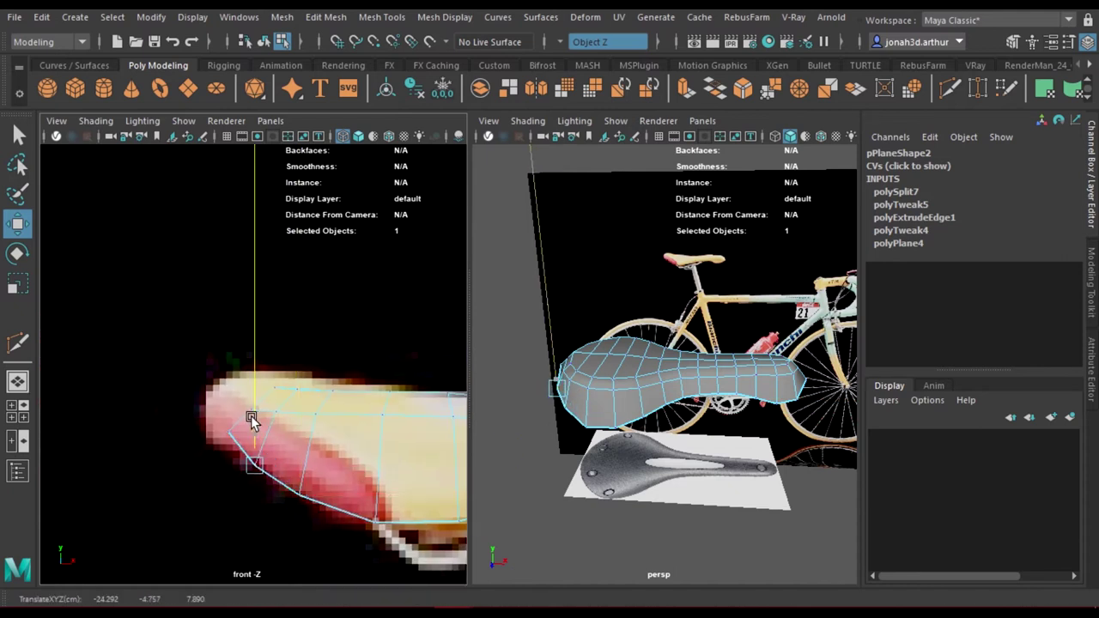
{"action": "middle_click_drag", "start_coordinate": [256, 416], "coordinate": [220, 432], "text": "alt"}
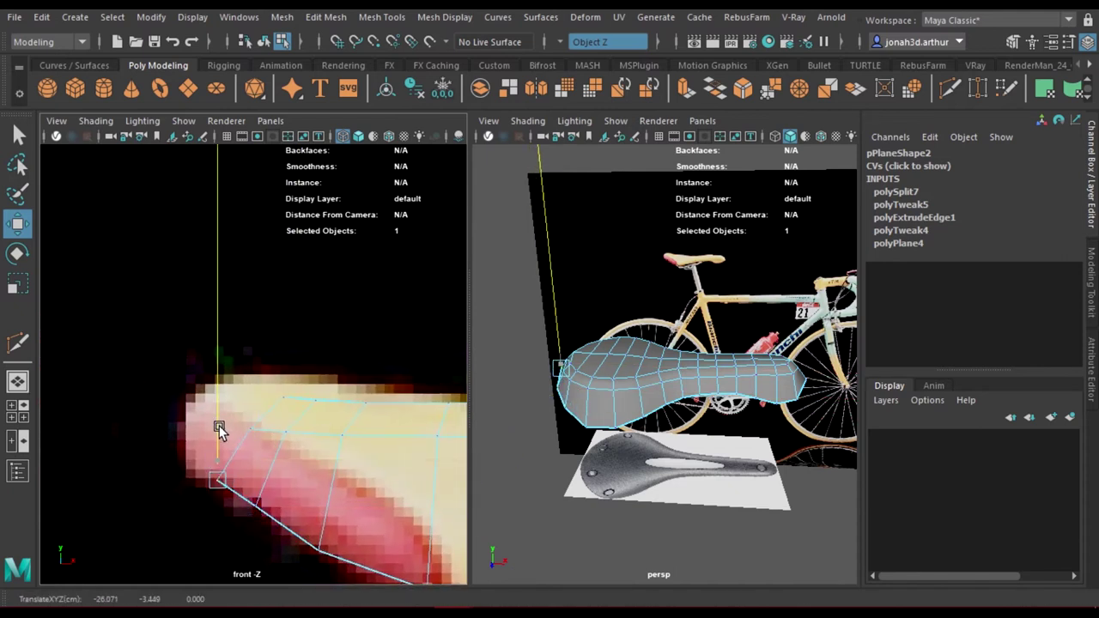
{"action": "mouse_move", "coordinate": [221, 424]}
{"action": "left_mouse_down"}
{"action": "mouse_move", "coordinate": [269, 464]}
{"action": "mouse_move", "coordinate": [282, 431]}
{"action": "left_mouse_up"}
{"action": "left_click", "coordinate": [233, 403]}
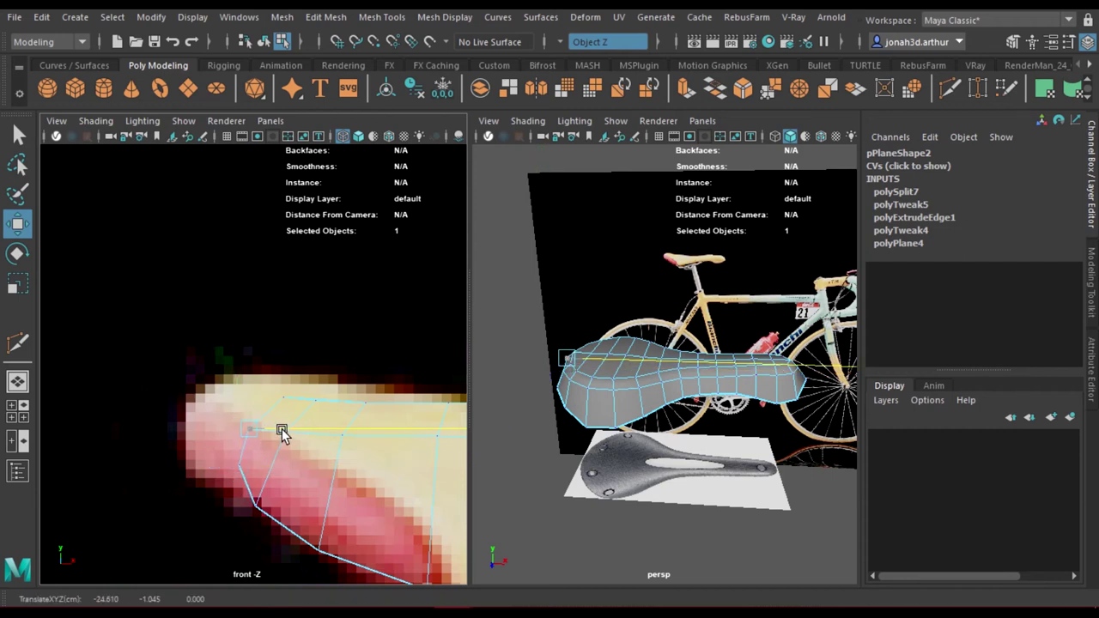
{"action": "mouse_move", "coordinate": [559, 431]}
{"action": "left_mouse_down", "text": "alt"}
{"action": "mouse_move", "coordinate": [689, 411]}
{"action": "mouse_move", "coordinate": [674, 413]}
{"action": "left_mouse_up", "text": "alt"}
- Select the whole saddle mesh and save the scene, dismissing the Student Version notice
{"action": "key", "text": "q"}
{"action": "left_click", "coordinate": [675, 413]}
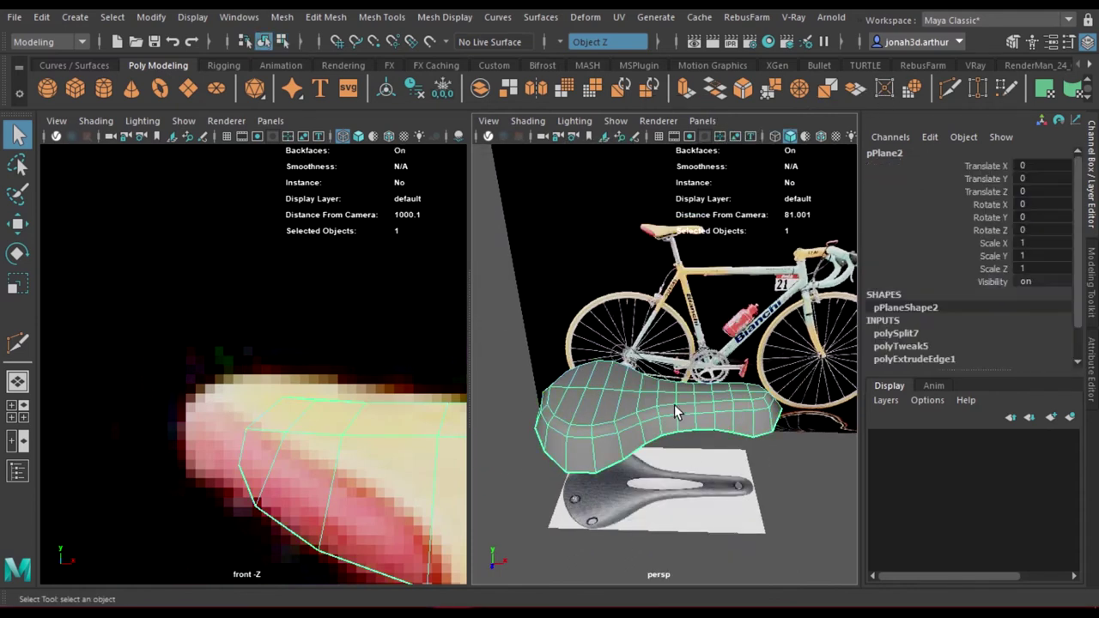
{"action": "key", "text": "ctrl+s"}
{"action": "left_click", "coordinate": [514, 324]}
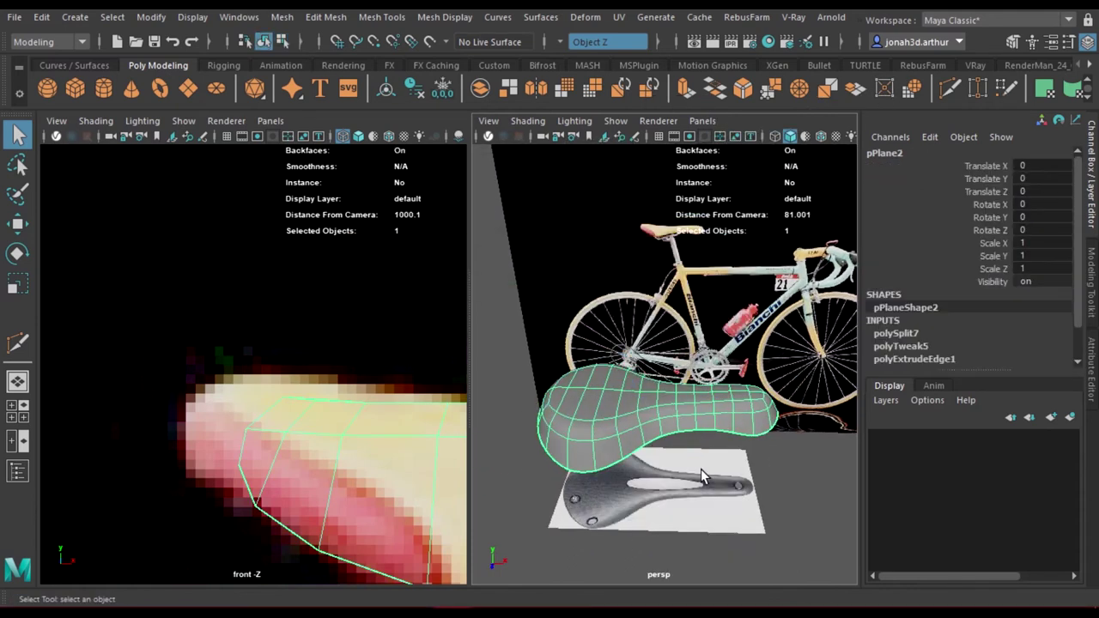
{"action": "left_click", "coordinate": [516, 327]}
- Zoom the perspective view in on the saddle and switch the left panel to the top view
{"action": "mouse_move", "coordinate": [516, 327]}
{"action": "left_mouse_down", "text": "alt"}
{"action": "mouse_move", "coordinate": [654, 356]}
{"action": "mouse_move", "coordinate": [680, 416]}
{"action": "left_mouse_up", "text": "alt"}
{"action": "left_click", "coordinate": [678, 410]}
{"action": "scroll", "coordinate": [606, 424], "scroll_direction": "up", "scroll_amount": 3}
{"action": "key", "text": "space"}
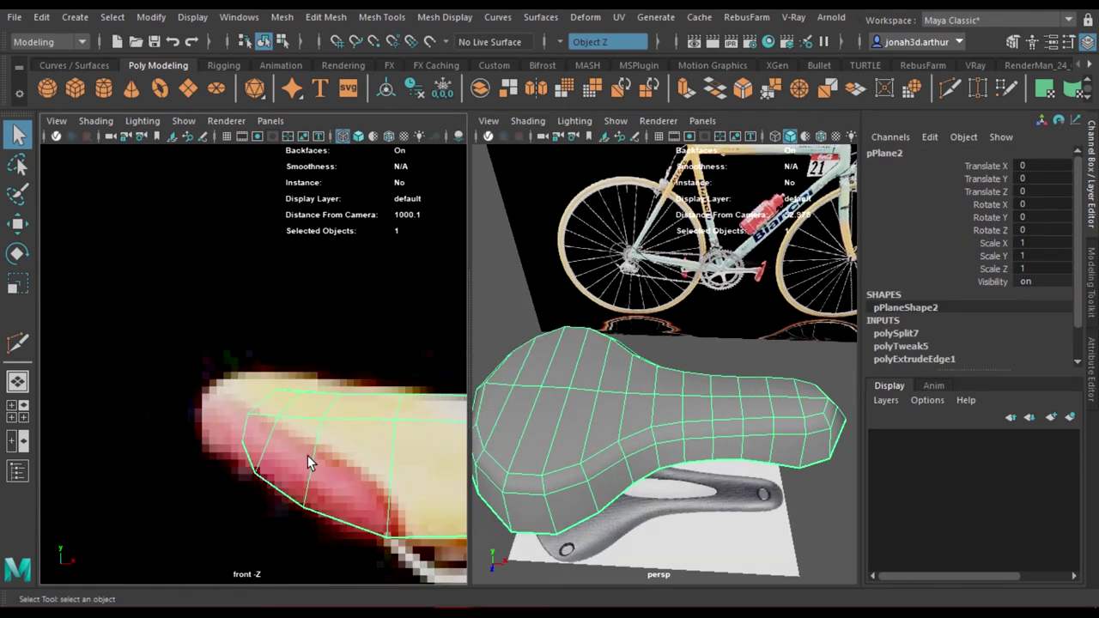
{"action": "key", "text": "space"}
- In the top view, Multi-Cut new edges along the slot's rounded end and both long edges
{"action": "scroll", "coordinate": [360, 429], "scroll_direction": "down", "scroll_amount": 2}
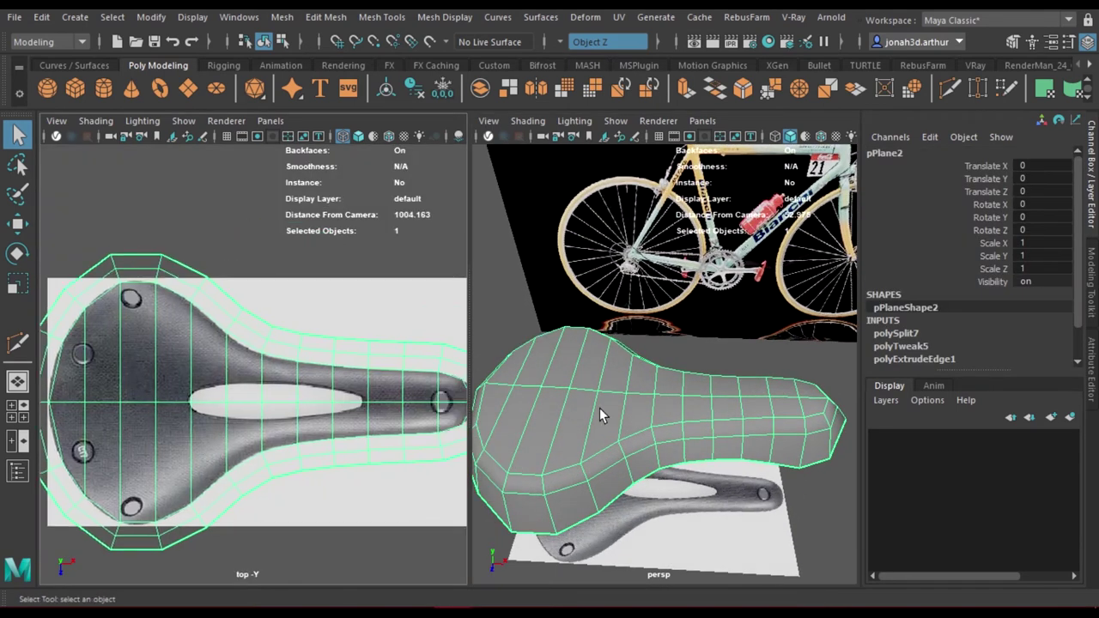
{"action": "left_click_drag", "start_coordinate": [601, 418], "coordinate": [653, 404], "text": "alt"}
{"action": "left_click", "coordinate": [949, 86]}
{"action": "scroll", "coordinate": [198, 419], "scroll_direction": "up", "scroll_amount": 3}
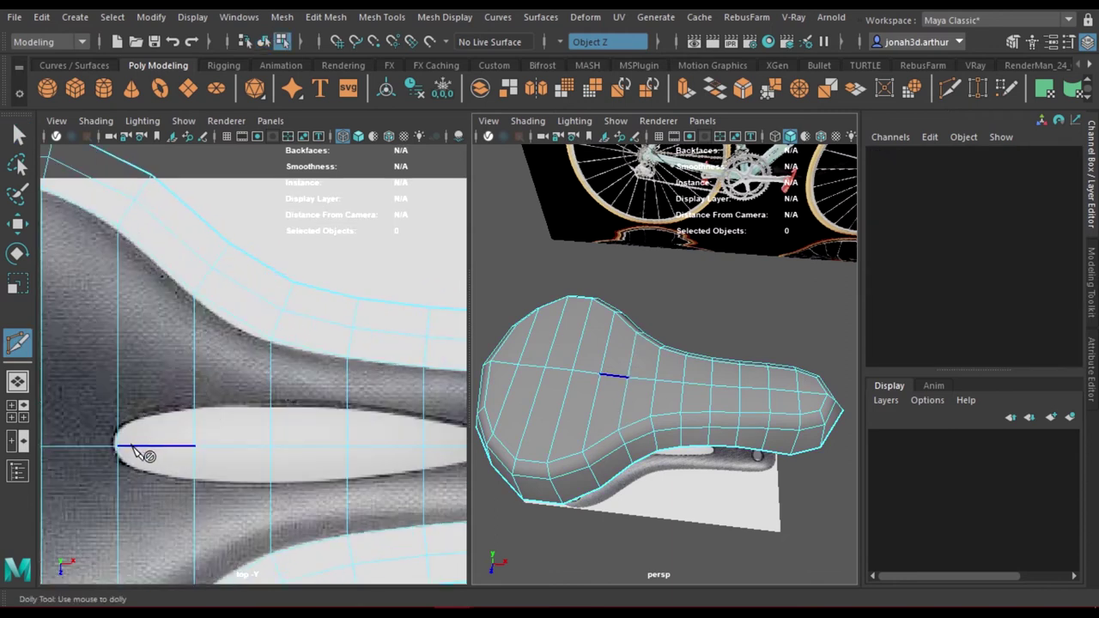
{"action": "scroll", "coordinate": [133, 449], "scroll_direction": "up", "scroll_amount": 1}
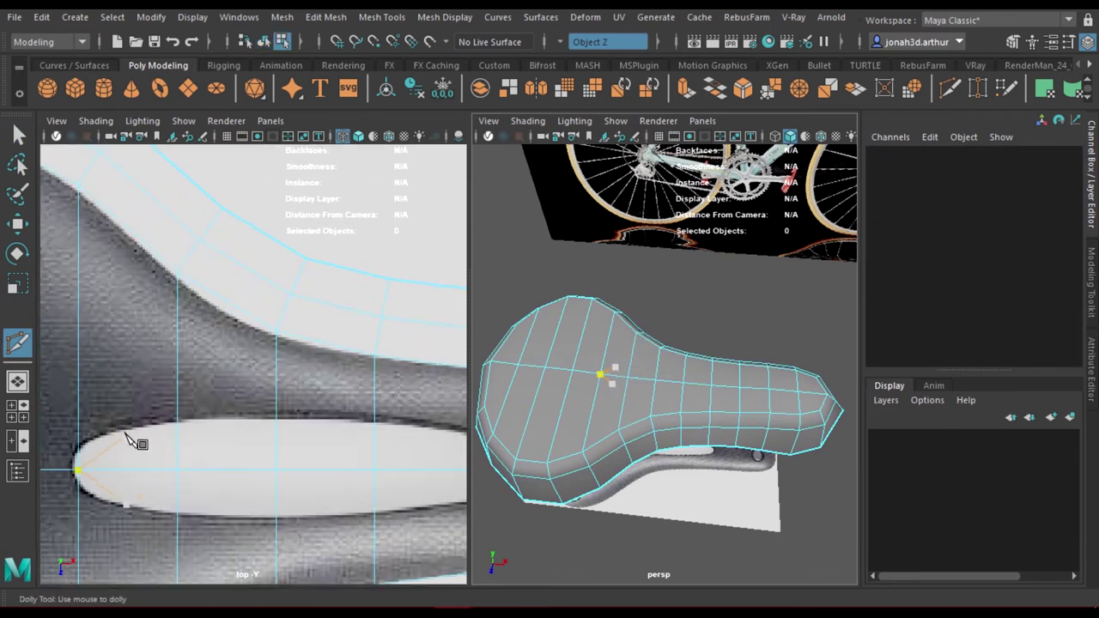
{"action": "left_click", "coordinate": [176, 421]}
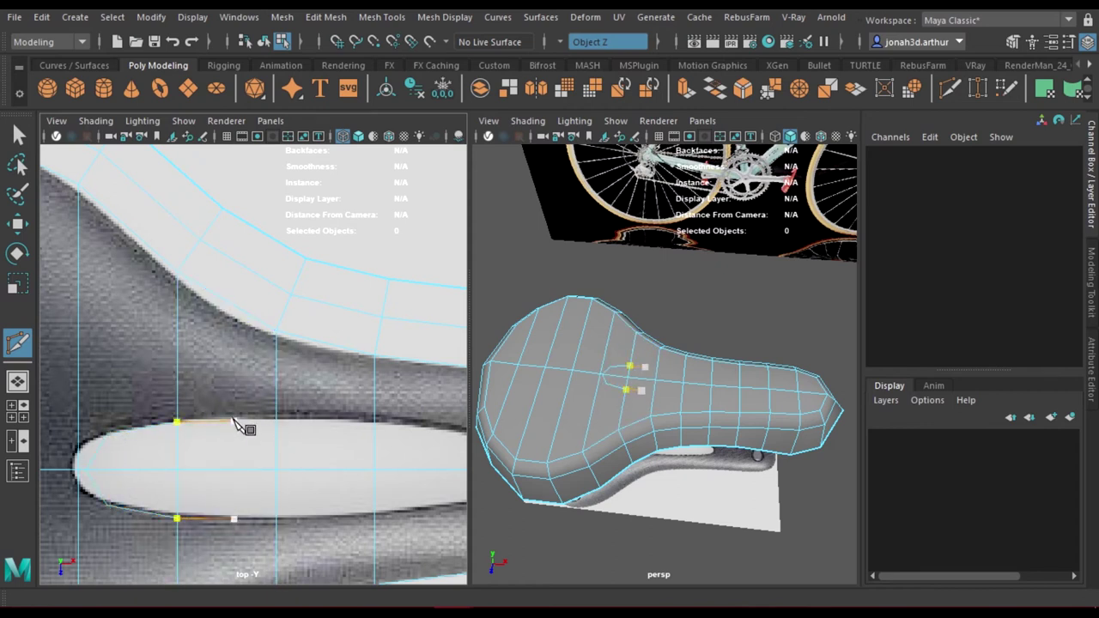
{"action": "left_click", "coordinate": [275, 420]}
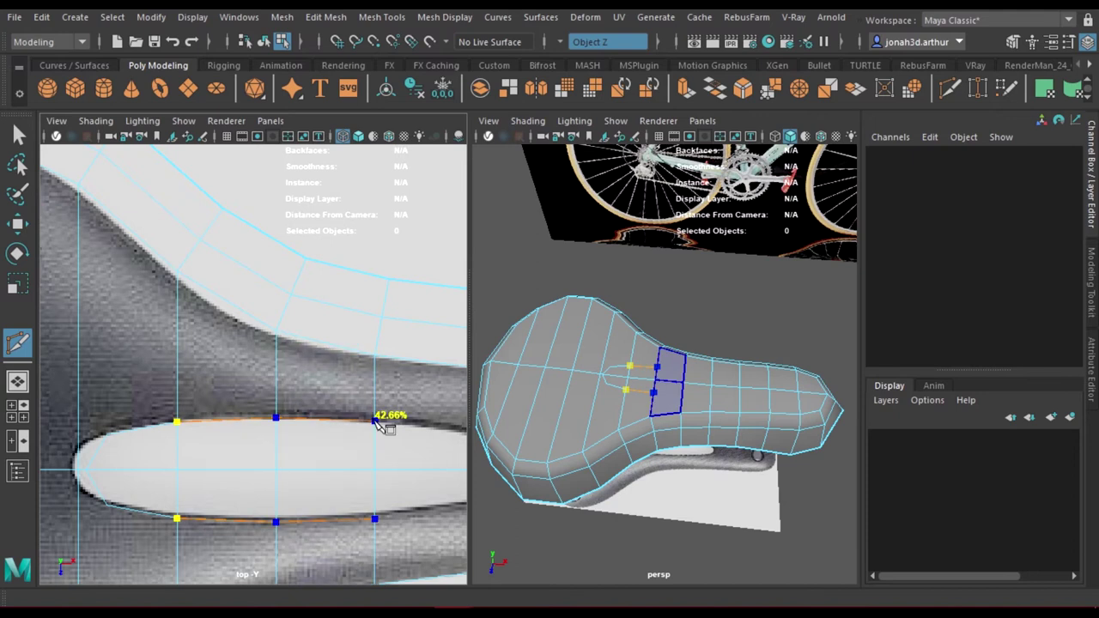
{"action": "middle_click_drag", "start_coordinate": [376, 429], "coordinate": [318, 397], "text": "alt"}
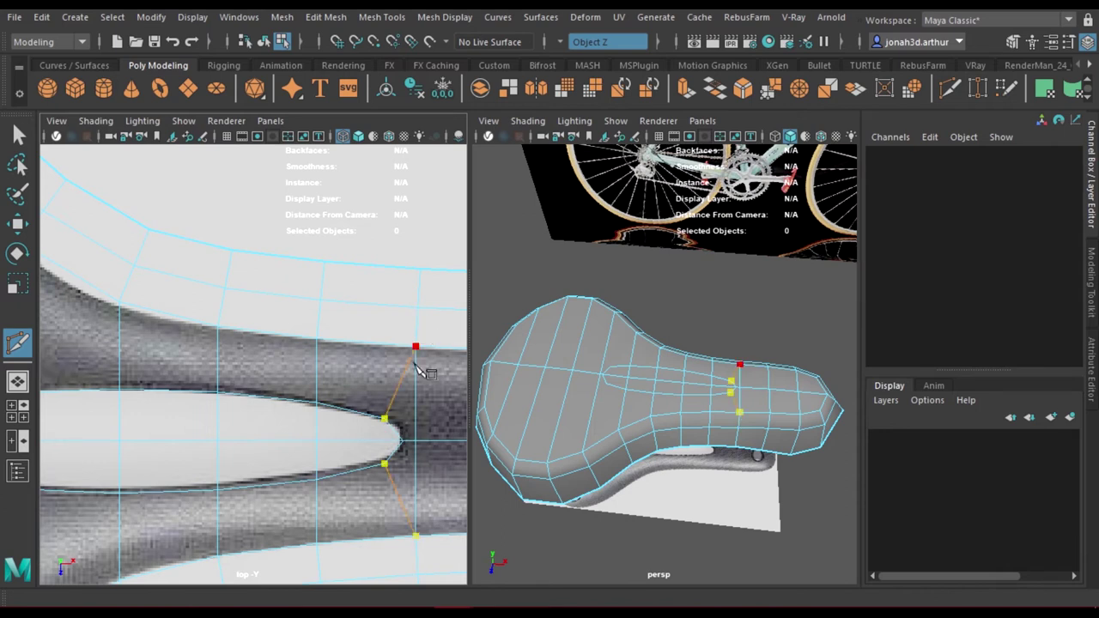
{"action": "left_click", "coordinate": [398, 440]}
{"action": "middle_click_drag", "start_coordinate": [197, 508], "coordinate": [305, 456], "text": "alt"}
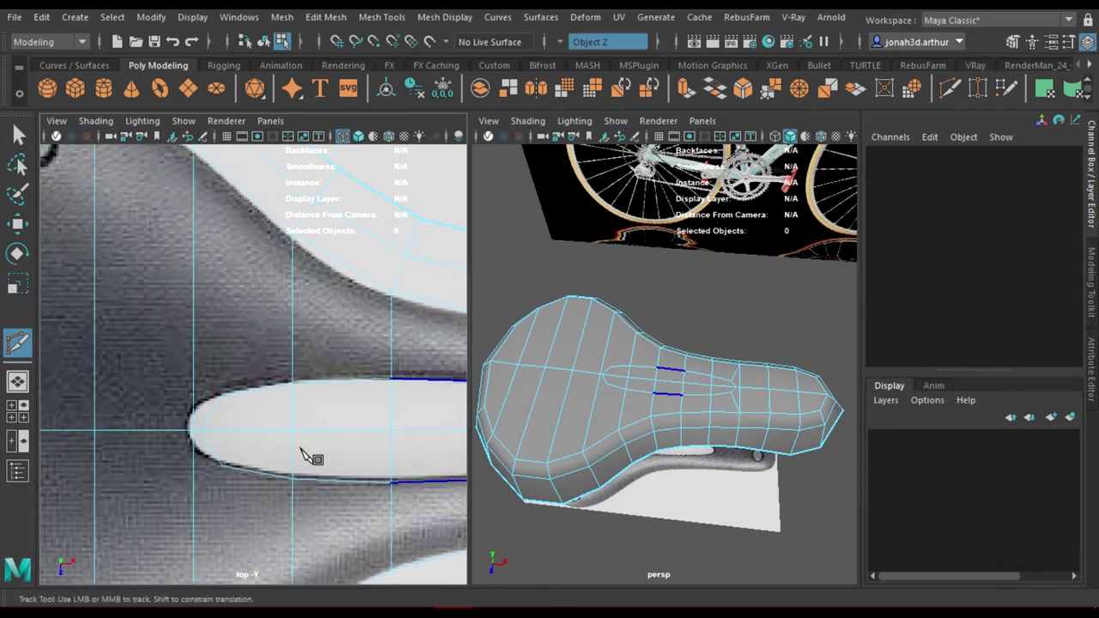
{"action": "middle_click_drag", "start_coordinate": [226, 403], "coordinate": [267, 489], "text": "alt"}
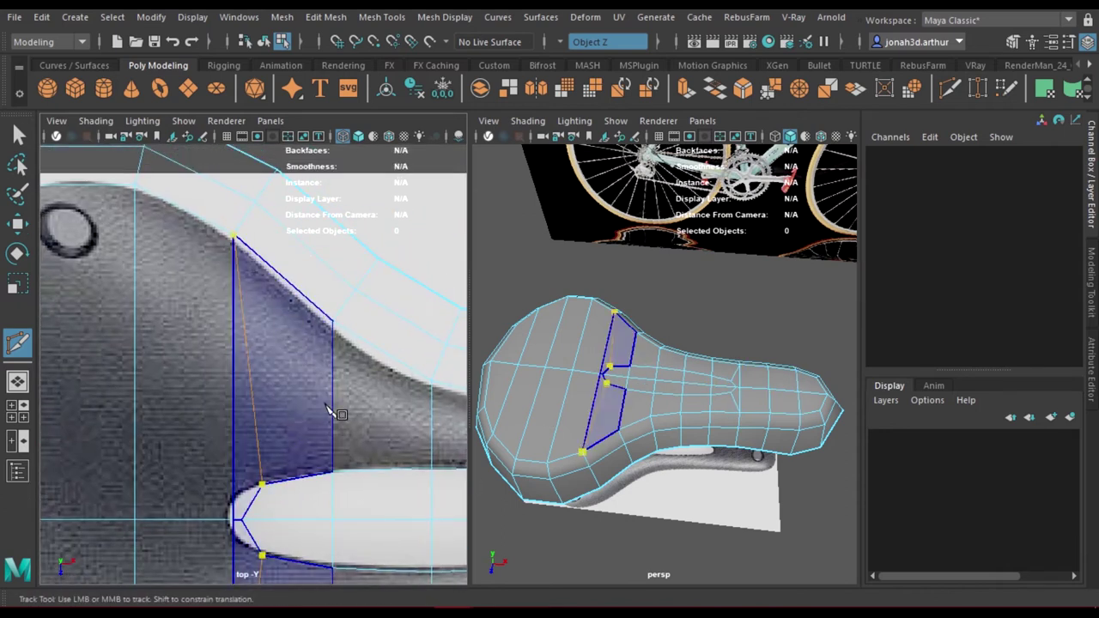
{"action": "left_click", "coordinate": [203, 136]}
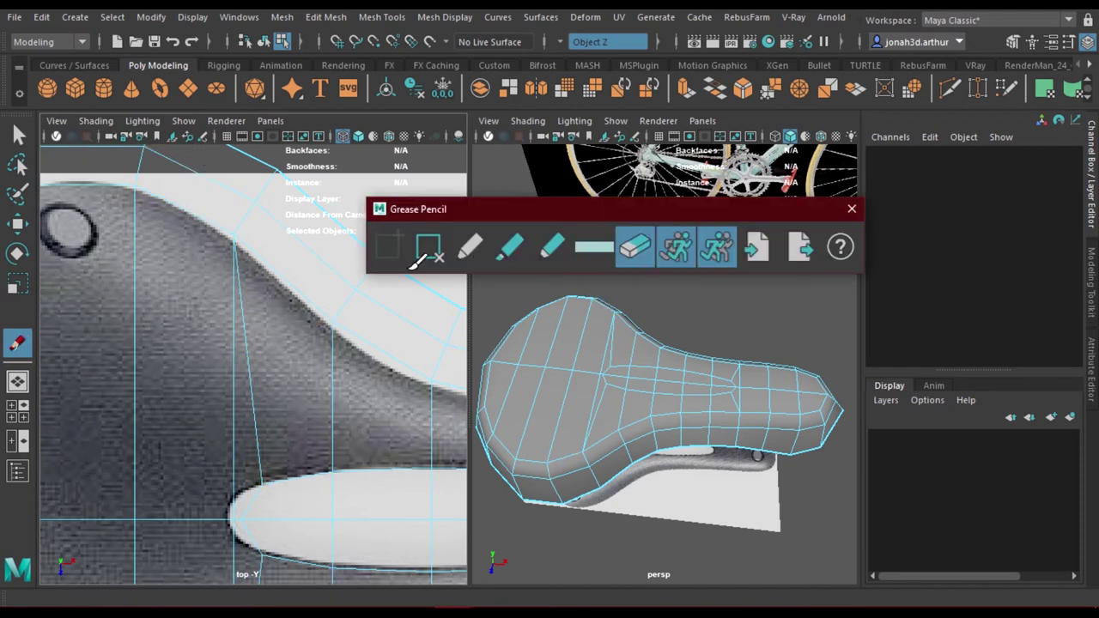
{"action": "left_click", "coordinate": [552, 248]}
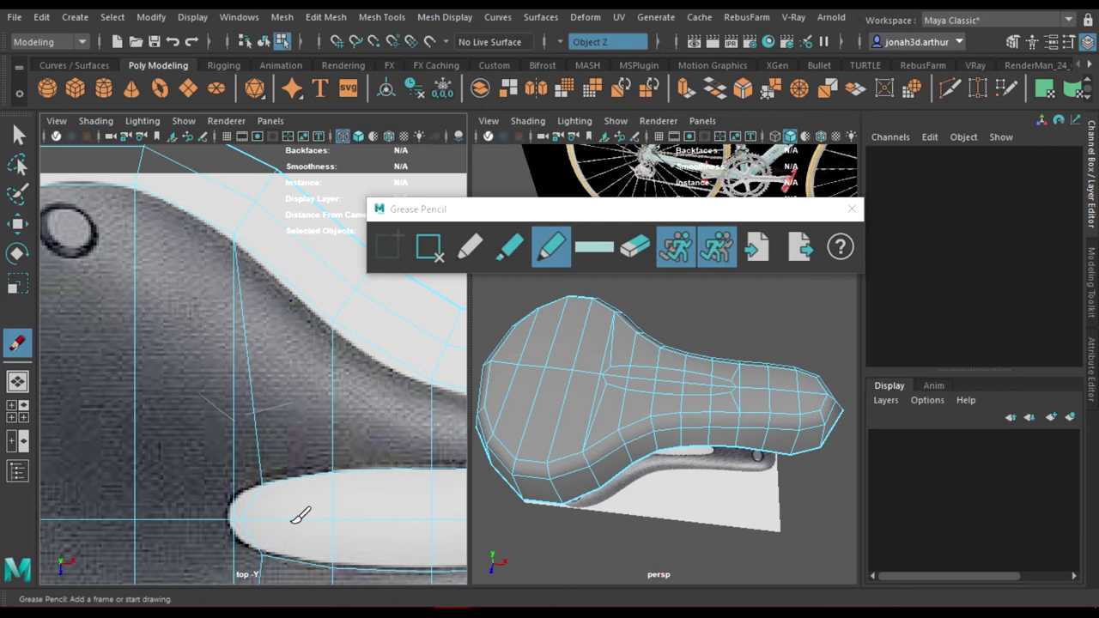
{"action": "left_click", "coordinate": [635, 248]}
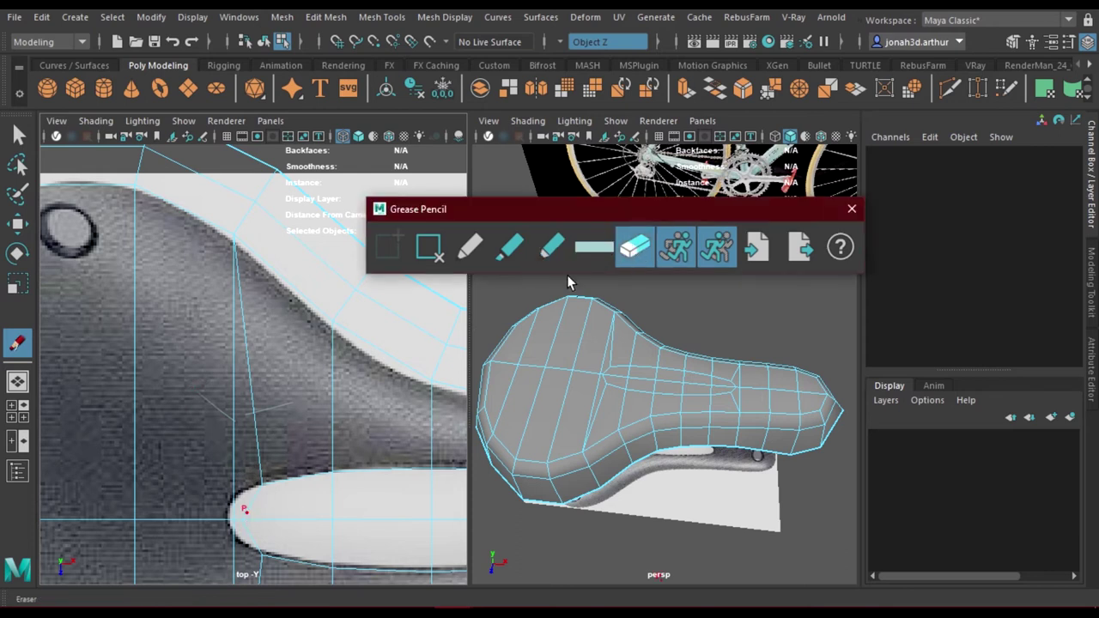
{"action": "left_click", "coordinate": [852, 209]}
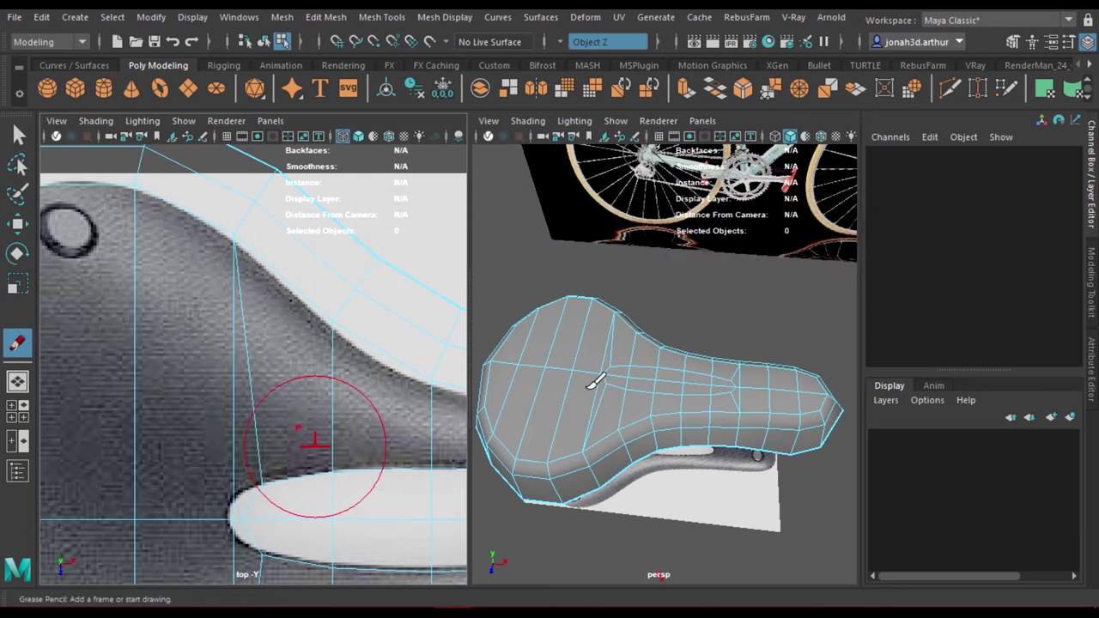
{"action": "left_click", "coordinate": [18, 135]}
- Select the two central slot faces and extrude them with an inset offset
{"action": "right_click", "coordinate": [635, 159]}
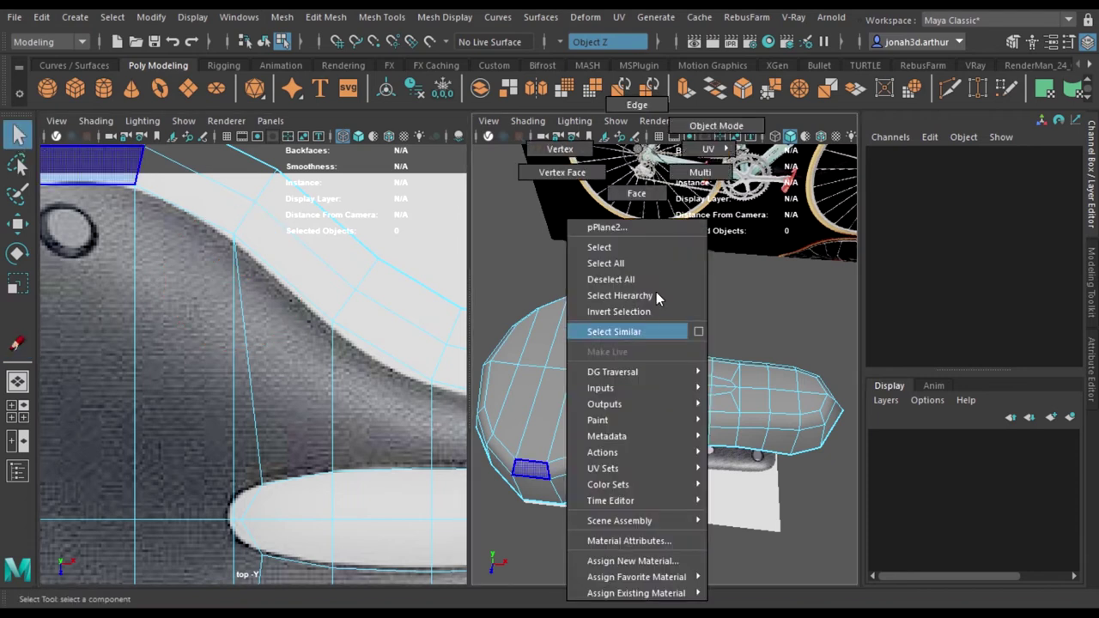
{"action": "double_click", "coordinate": [602, 370]}
{"action": "scroll", "coordinate": [682, 400], "scroll_direction": "up", "scroll_amount": 3}
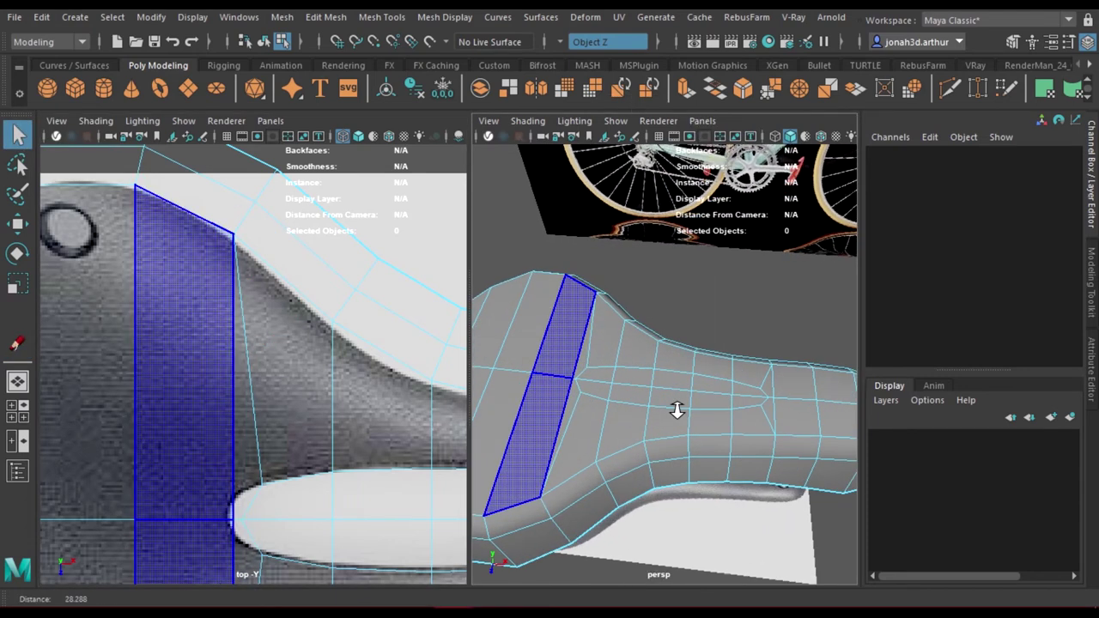
{"action": "left_click", "coordinate": [627, 388]}
{"action": "left_click", "coordinate": [700, 399]}
{"action": "mouse_move", "coordinate": [761, 432]}
{"action": "left_mouse_down", "text": "alt"}
{"action": "mouse_move", "coordinate": [663, 436]}
{"action": "mouse_move", "coordinate": [779, 409]}
{"action": "left_mouse_up", "text": "alt"}
{"action": "key", "text": "ctrl+e"}
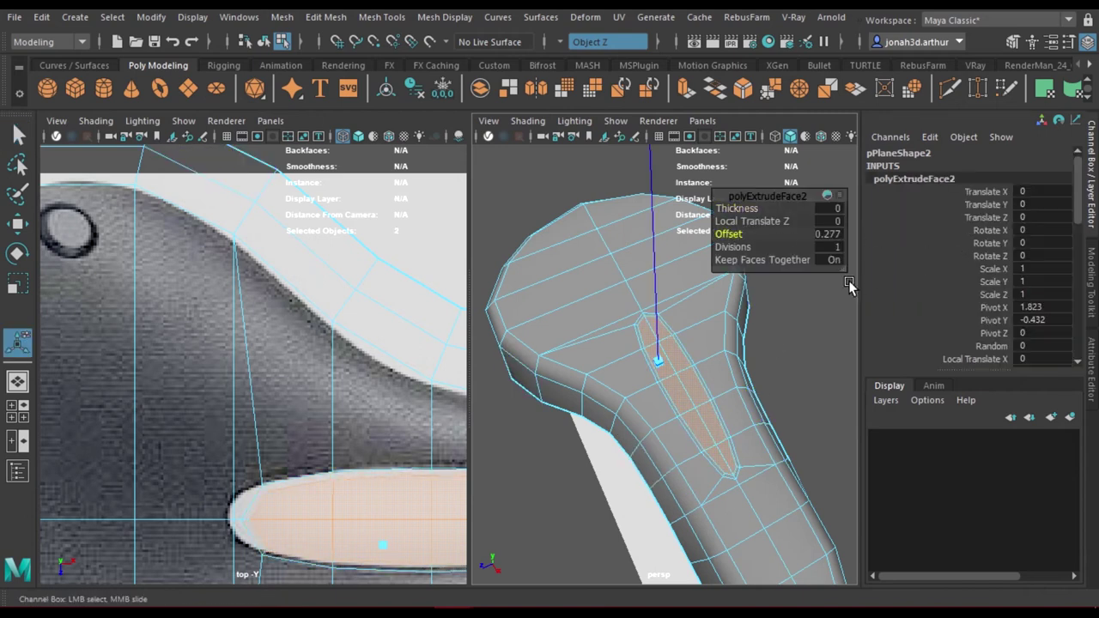
- Duplicate the slot faces as a separate pad and lift it with Local Translate Z
{"action": "right_click_drag", "start_coordinate": [694, 215], "coordinate": [692, 507], "text": "shift"}
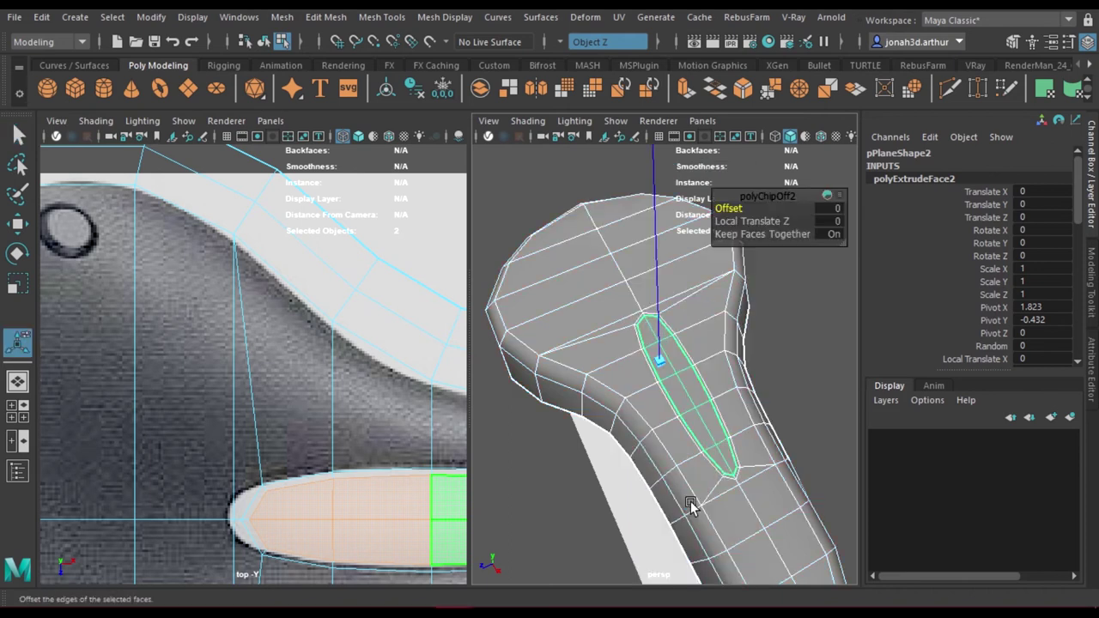
{"action": "left_click", "coordinate": [751, 221]}
{"action": "mouse_move", "coordinate": [786, 221]}
{"action": "middle_mouse_down"}
{"action": "mouse_move", "coordinate": [812, 221]}
{"action": "mouse_move", "coordinate": [756, 222]}
{"action": "middle_mouse_up"}
{"action": "key", "text": "q"}
- Reselect the saddle's slot faces and extrude them downward into a recess
{"action": "left_click_drag", "start_coordinate": [714, 351], "coordinate": [728, 359], "text": "alt"}
{"action": "right_click_drag", "start_coordinate": [674, 150], "coordinate": [737, 126]}
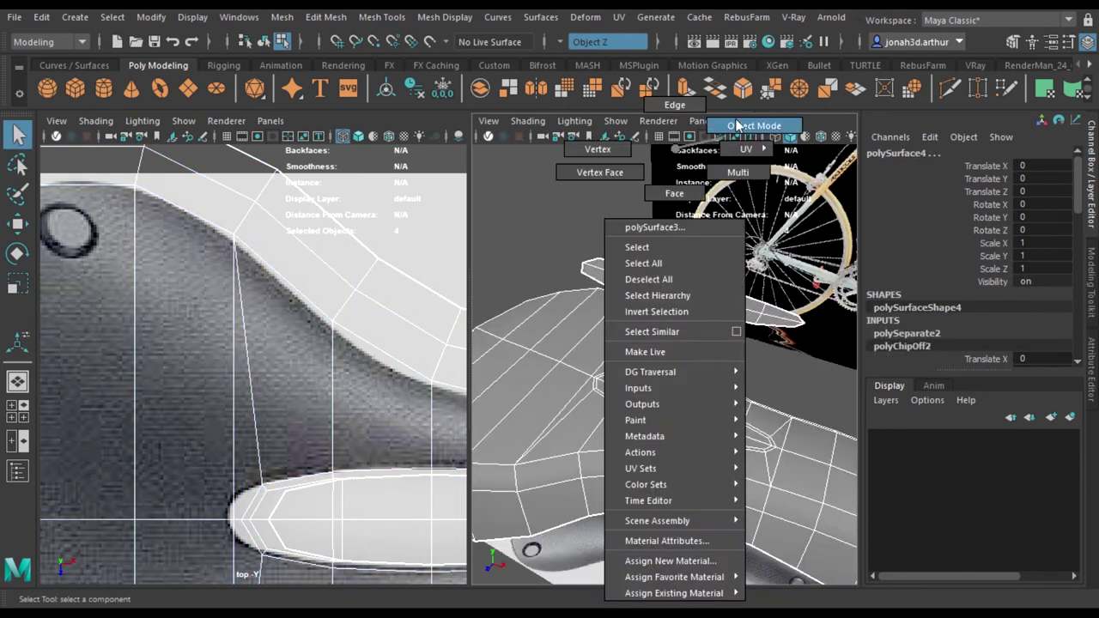
{"action": "right_click_drag", "start_coordinate": [692, 197], "coordinate": [692, 199]}
{"action": "left_click", "coordinate": [712, 422]}
{"action": "left_click", "coordinate": [644, 393]}
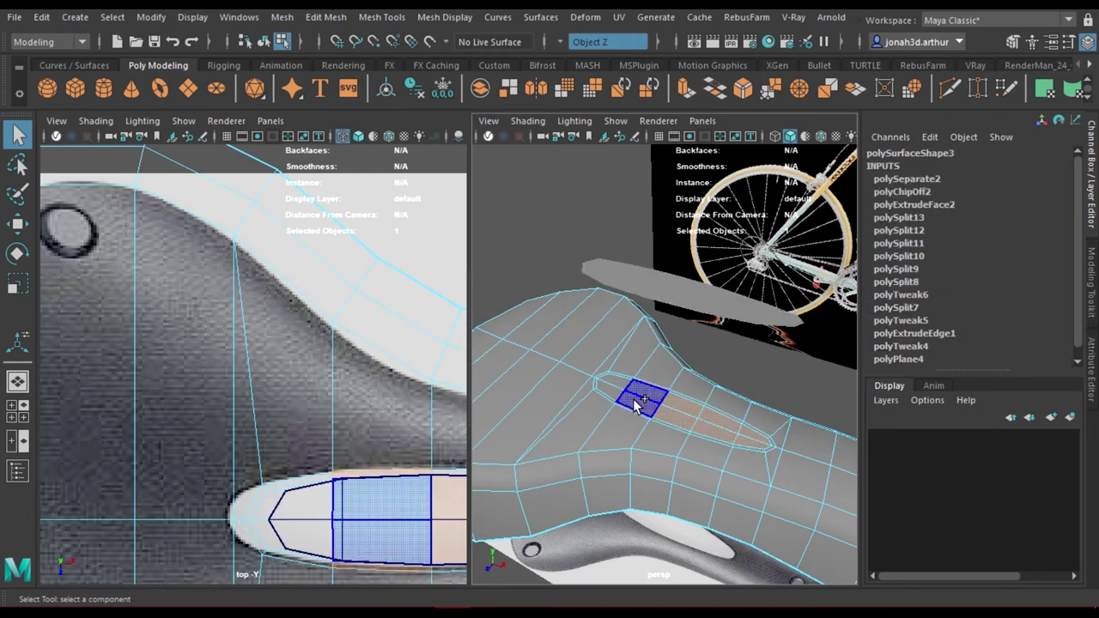
{"action": "left_click", "coordinate": [595, 395]}
{"action": "left_click", "coordinate": [736, 453]}
{"action": "left_click", "coordinate": [95, 284]}
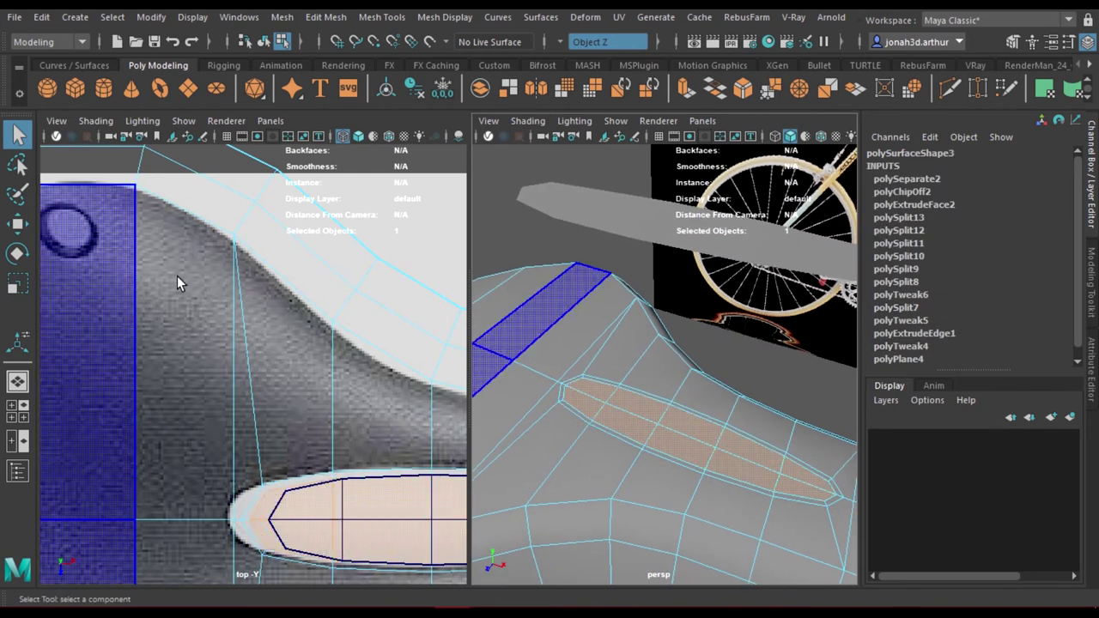
{"action": "left_click", "coordinate": [177, 276]}
{"action": "key", "text": "w"}
{"action": "key", "text": "ctrl+e"}
{"action": "left_click_drag", "start_coordinate": [699, 347], "coordinate": [700, 357]}
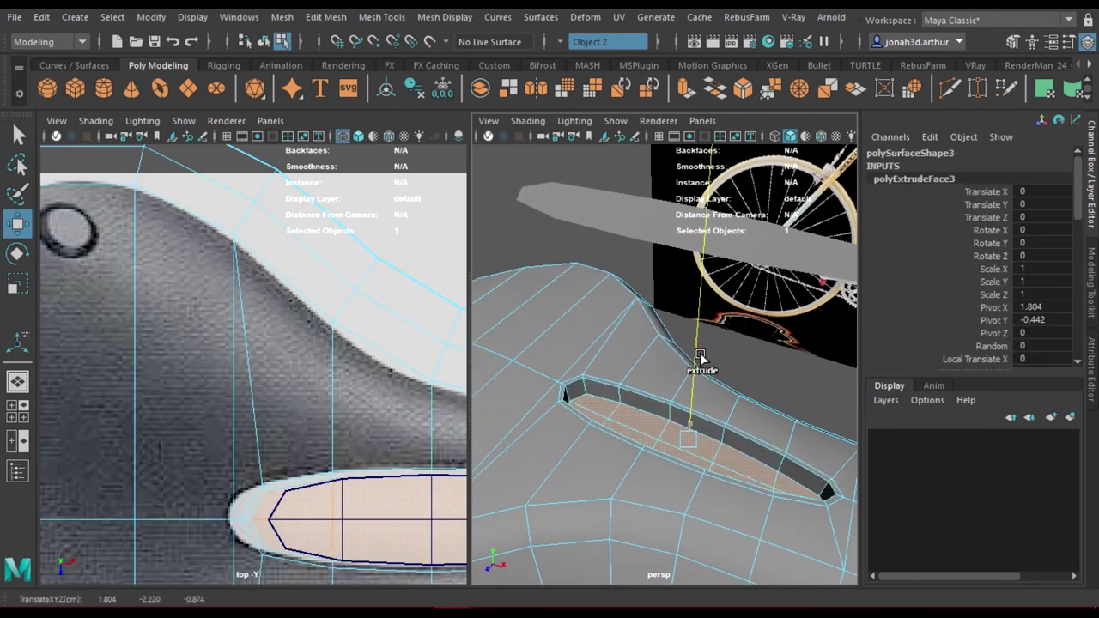
- Clear the selection and inspect the recessed saddle in a full-size perspective view
{"action": "right_click_drag", "start_coordinate": [626, 151], "coordinate": [687, 120]}
{"action": "mouse_move", "coordinate": [730, 383]}
{"action": "left_mouse_down", "text": "alt"}
{"action": "mouse_move", "coordinate": [659, 264]}
{"action": "mouse_move", "coordinate": [722, 319]}
{"action": "mouse_move", "coordinate": [713, 354]}
{"action": "mouse_move", "coordinate": [726, 324]}
{"action": "mouse_move", "coordinate": [687, 343]}
{"action": "left_mouse_up", "text": "alt"}
{"action": "left_click", "coordinate": [725, 325]}
{"action": "key", "text": "space"}
{"action": "mouse_move", "coordinate": [550, 386]}
{"action": "left_mouse_down", "text": "alt"}
{"action": "mouse_move", "coordinate": [492, 438]}
{"action": "mouse_move", "coordinate": [539, 426]}
{"action": "left_mouse_up", "text": "alt"}
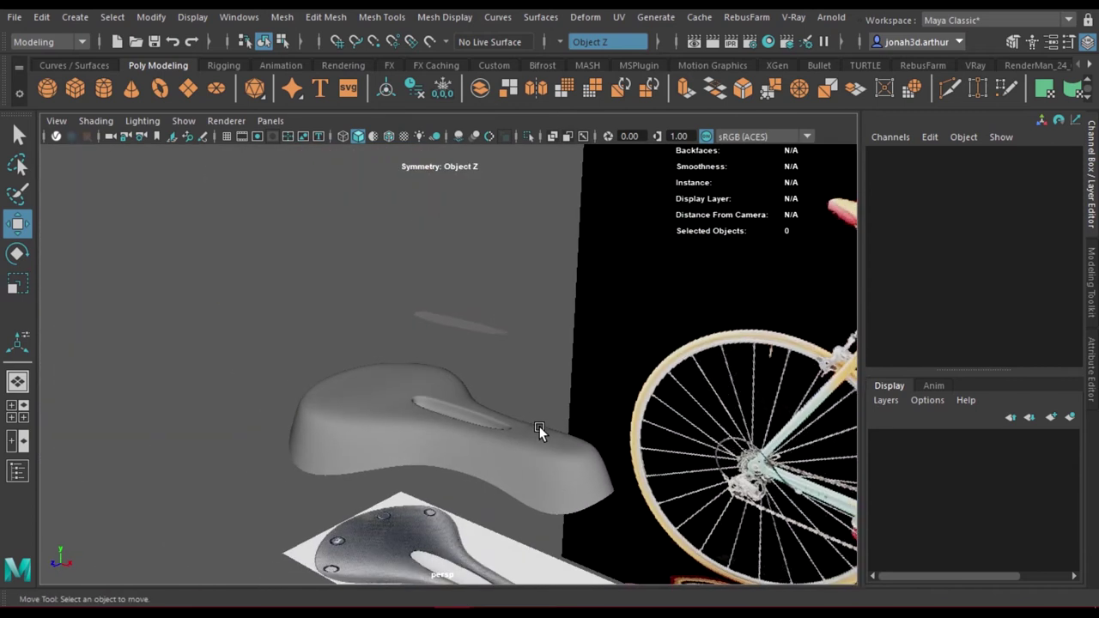
- Extrude all the saddle's faces inward with a Local Translate Z depth of about 1
{"action": "left_click", "coordinate": [391, 442]}
{"action": "mouse_move", "coordinate": [434, 420]}
{"action": "left_mouse_down", "text": "alt"}
{"action": "mouse_move", "coordinate": [495, 456]}
{"action": "mouse_move", "coordinate": [536, 318]}
{"action": "mouse_move", "coordinate": [702, 243]}
{"action": "mouse_move", "coordinate": [691, 222]}
{"action": "left_mouse_up", "text": "alt"}
{"action": "key", "text": "ctrl+e"}
{"action": "mouse_move", "coordinate": [643, 304]}
{"action": "left_mouse_down", "text": "alt"}
{"action": "mouse_move", "coordinate": [674, 245]}
{"action": "mouse_move", "coordinate": [646, 221]}
{"action": "left_mouse_up", "text": "alt"}
{"action": "mouse_move", "coordinate": [640, 283]}
{"action": "left_mouse_down", "text": "alt"}
{"action": "mouse_move", "coordinate": [560, 285]}
{"action": "mouse_move", "coordinate": [577, 280]}
{"action": "left_mouse_up", "text": "alt"}
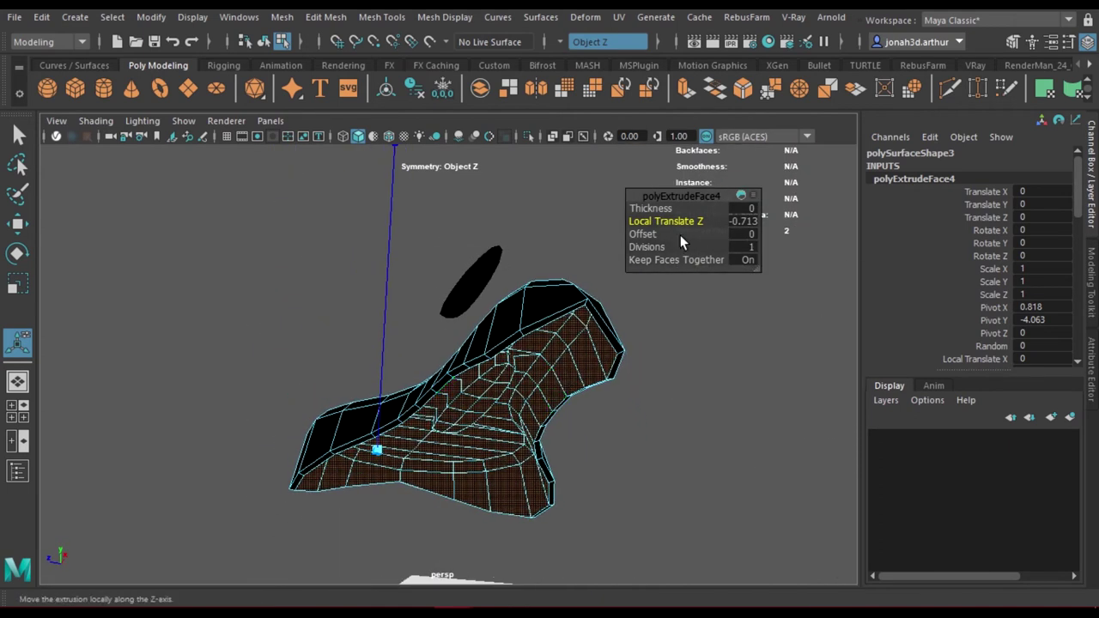
{"action": "type", "text": "1"}
{"action": "key", "text": "Return"}
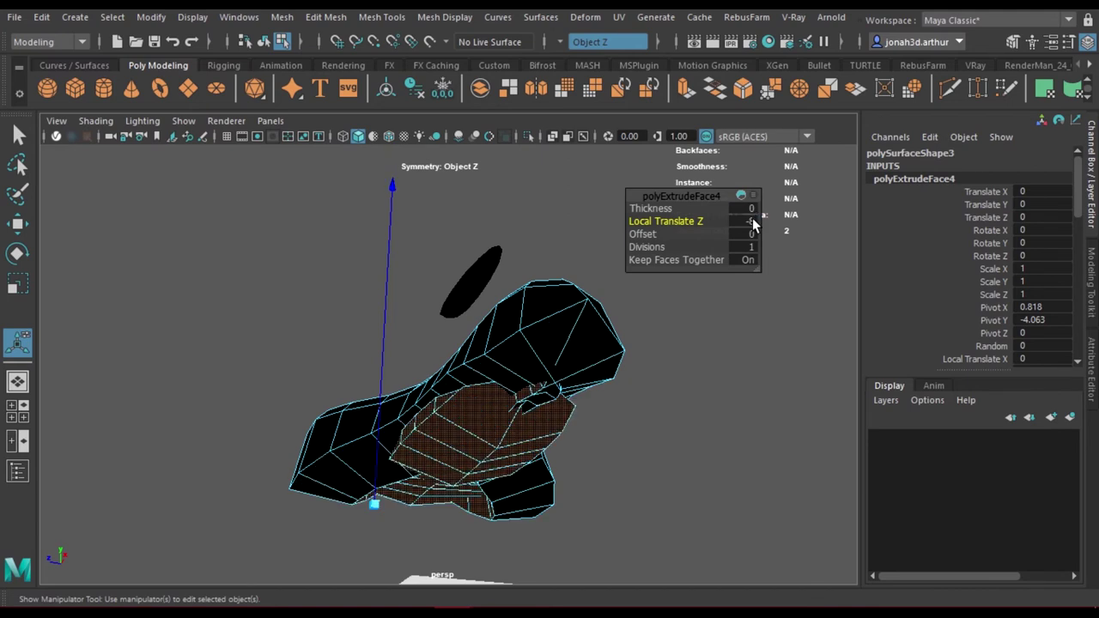
- Select a saddle face and bring up the face menu containing Reverse Normals
{"action": "left_click_drag", "start_coordinate": [753, 225], "coordinate": [601, 344], "text": "alt"}
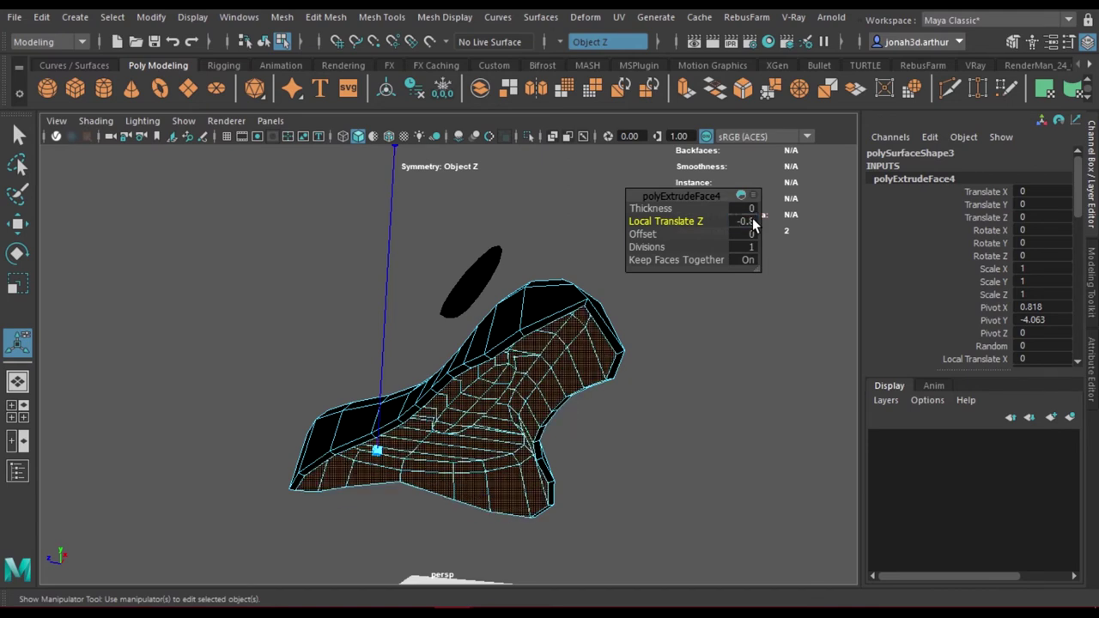
{"action": "key", "text": "q"}
{"action": "left_click_drag", "start_coordinate": [520, 356], "coordinate": [532, 377], "text": "alt"}
{"action": "left_click", "coordinate": [532, 376]}
{"action": "mouse_move", "coordinate": [534, 381]}
{"action": "right_mouse_down", "text": "shift"}
{"action": "mouse_move", "coordinate": [618, 192]}
{"action": "mouse_move", "coordinate": [700, 238]}
{"action": "mouse_move", "coordinate": [743, 233]}
{"action": "right_mouse_up", "text": "shift"}
- Reverse the saddle's normals, turn symmetry off, and insert an edge loop along the rim
{"action": "left_click_drag", "start_coordinate": [582, 392], "coordinate": [662, 287], "text": "alt"}
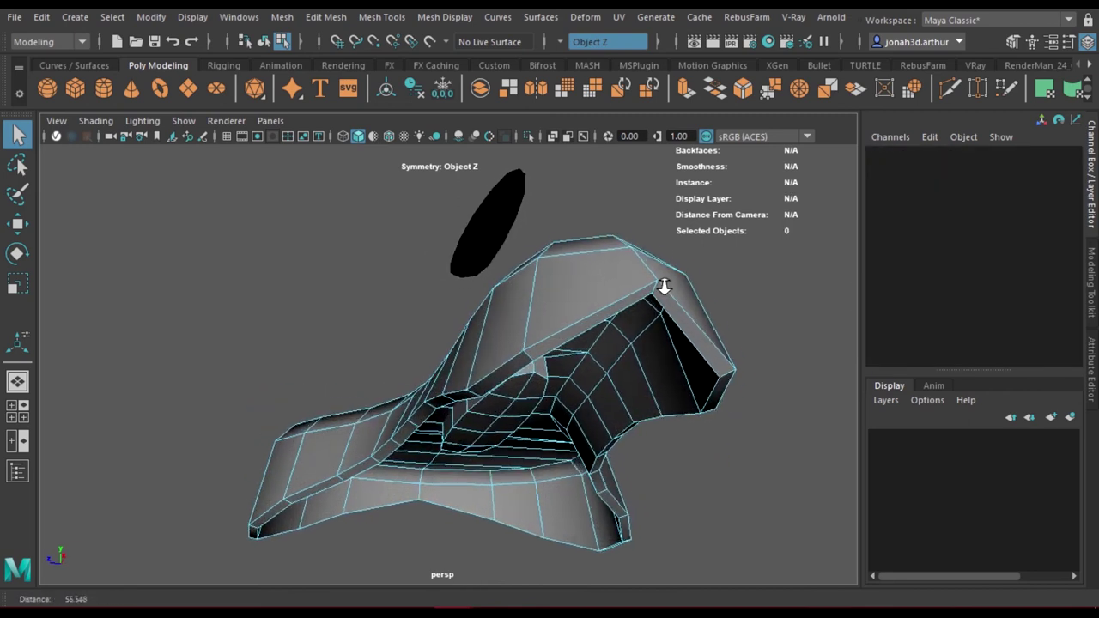
{"action": "key", "text": "y"}
{"action": "left_click", "coordinate": [608, 41]}
{"action": "left_click", "coordinate": [593, 45]}
{"action": "left_click_drag", "start_coordinate": [626, 204], "coordinate": [555, 363], "text": "alt"}
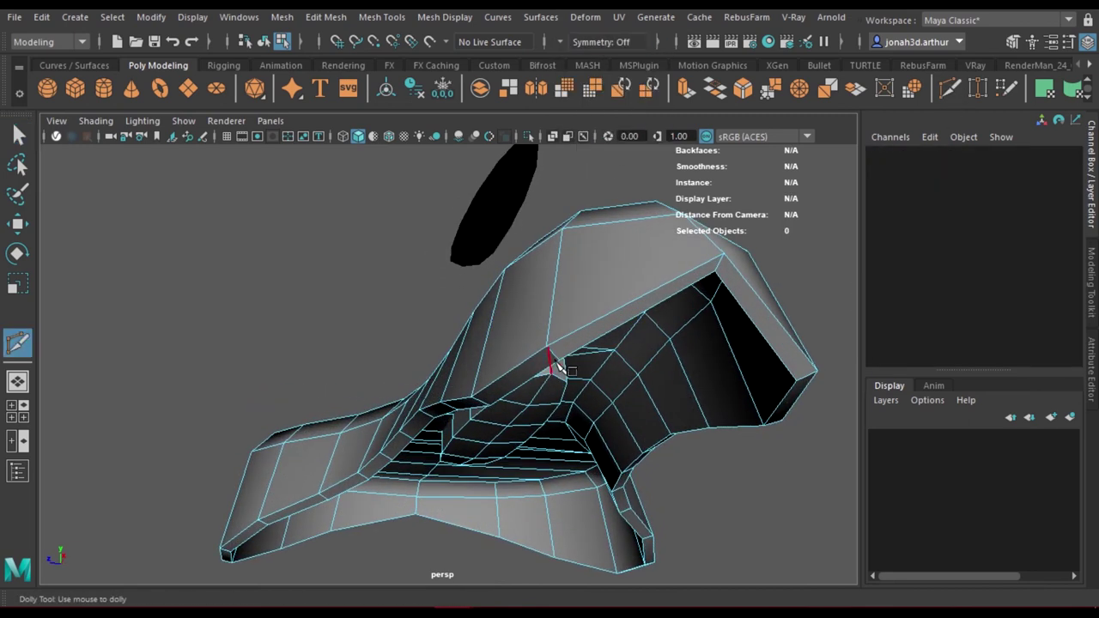
{"action": "left_click", "coordinate": [554, 354], "text": "ctrl"}
- Toggle smooth preview and orbit to check the rim from the side and below
{"action": "key", "text": "3"}
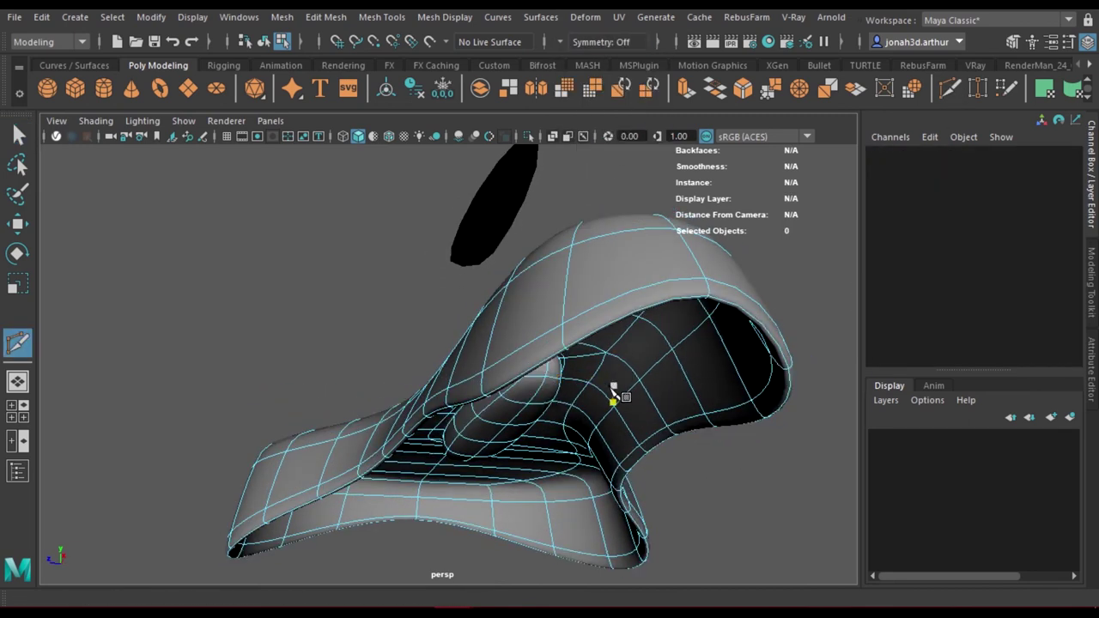
{"action": "key", "text": "1"}
{"action": "scroll", "coordinate": [611, 392], "scroll_direction": "up", "scroll_amount": 1}
{"action": "scroll", "coordinate": [572, 318], "scroll_direction": "up", "scroll_amount": 2}
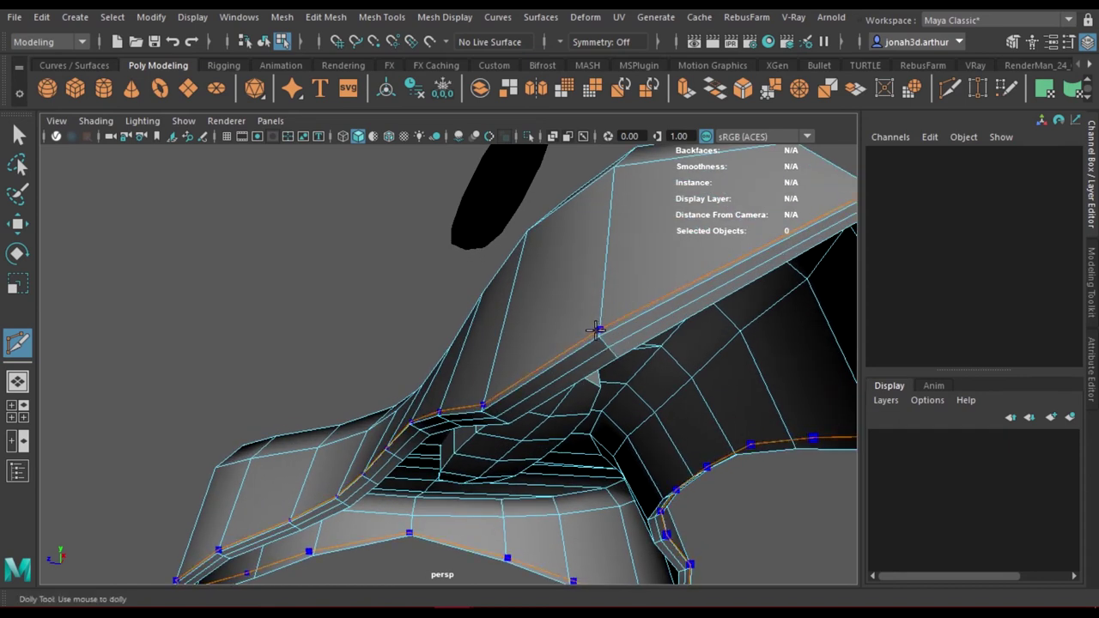
{"action": "left_click_drag", "start_coordinate": [650, 369], "coordinate": [670, 375], "text": "alt"}
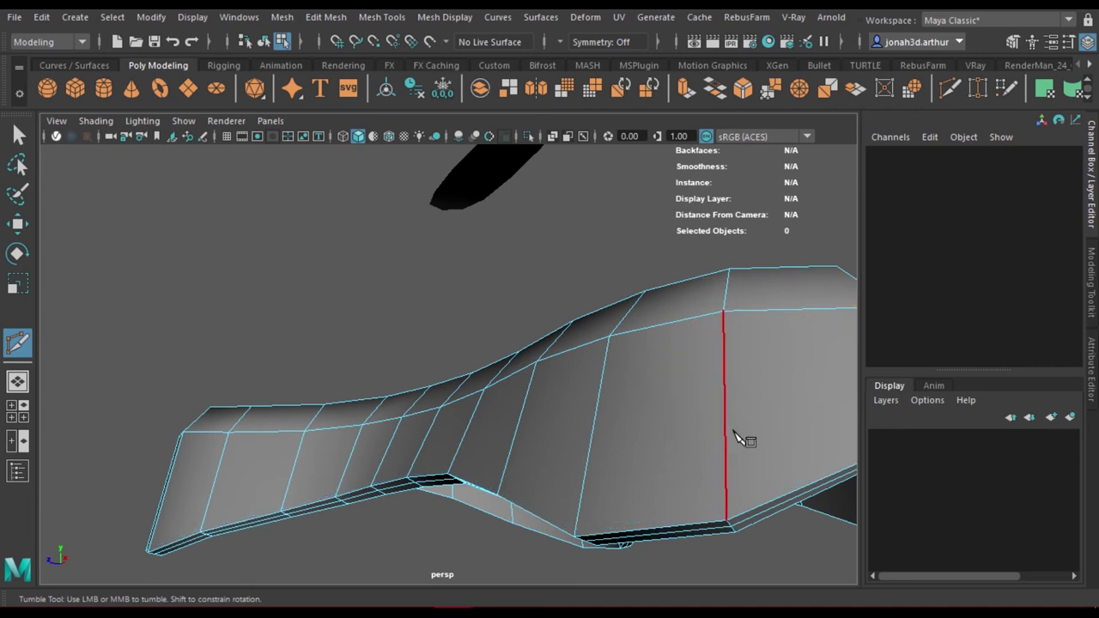
{"action": "left_click_drag", "start_coordinate": [761, 484], "coordinate": [752, 322], "text": "alt"}
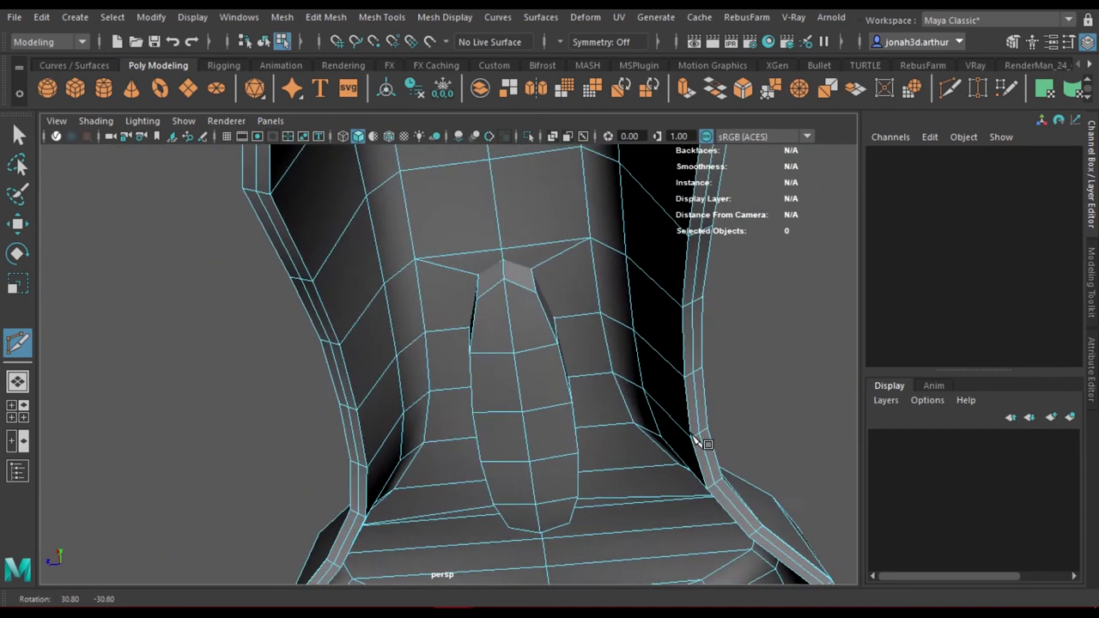
{"action": "scroll", "coordinate": [747, 321], "scroll_direction": "up", "scroll_amount": 2}
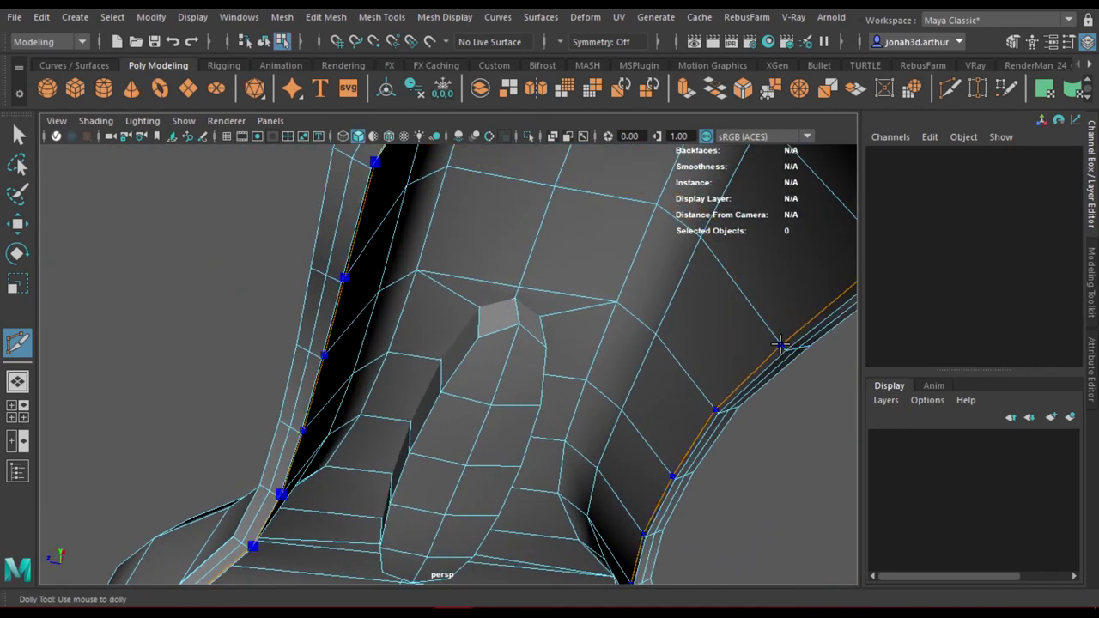
{"action": "left_click_drag", "start_coordinate": [761, 368], "coordinate": [712, 339], "text": "alt"}
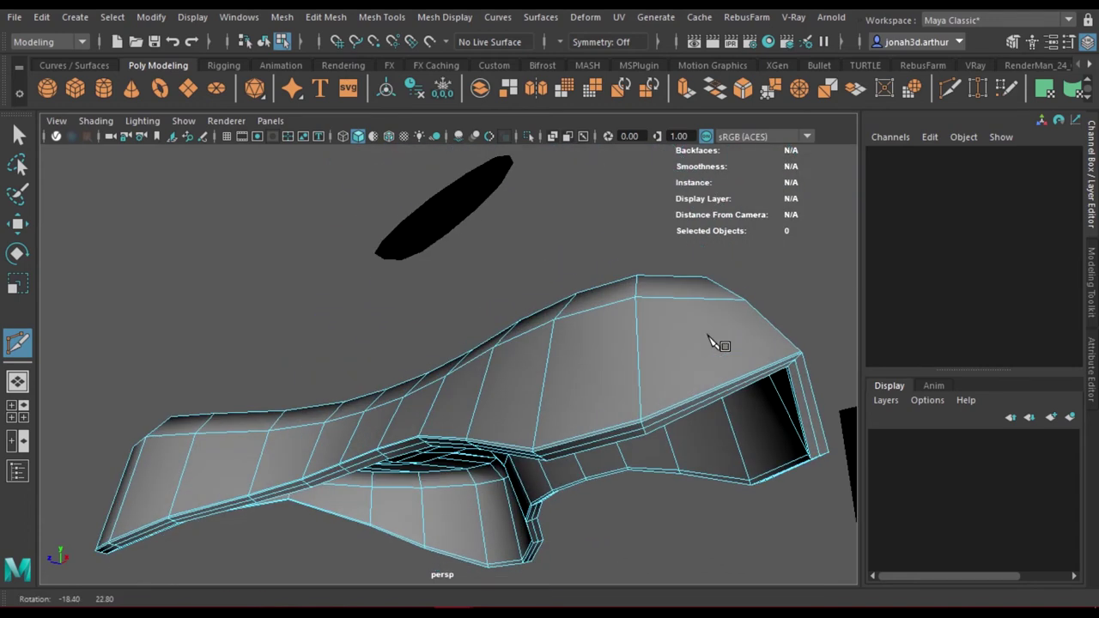
- Compare the smoothed saddle with the bike reference, then return it to low-poly display
{"action": "right_click_drag", "start_coordinate": [678, 319], "coordinate": [713, 288]}
{"action": "key", "text": "3"}
{"action": "left_click", "coordinate": [732, 358]}
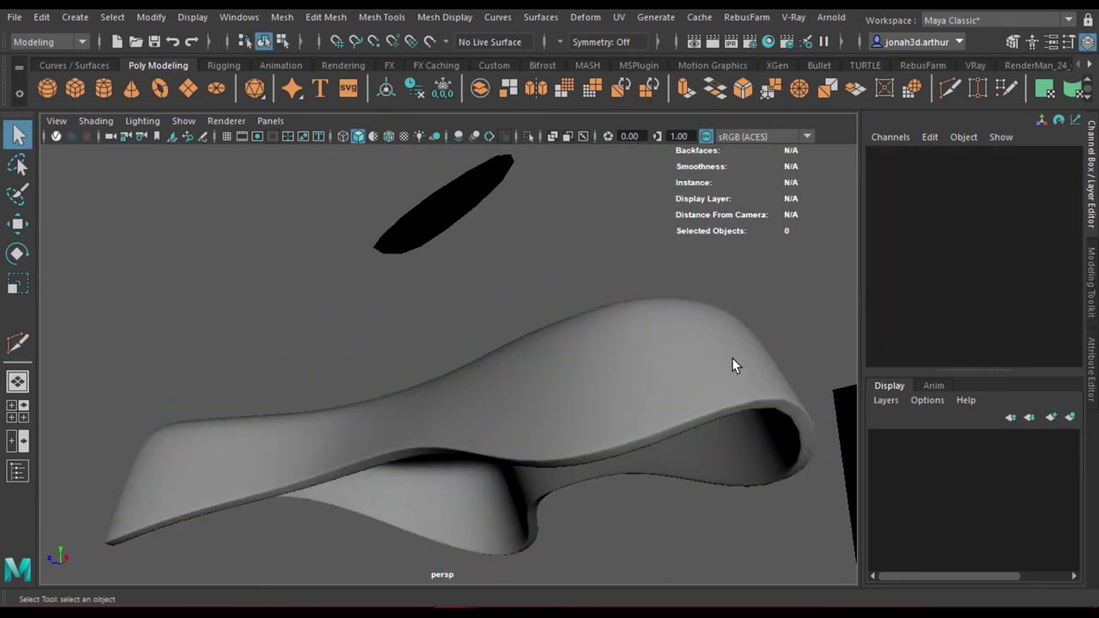
{"action": "mouse_move", "coordinate": [732, 359]}
{"action": "left_mouse_down", "text": "alt"}
{"action": "mouse_move", "coordinate": [727, 367]}
{"action": "mouse_move", "coordinate": [731, 341]}
{"action": "mouse_move", "coordinate": [746, 364]}
{"action": "mouse_move", "coordinate": [743, 326]}
{"action": "mouse_move", "coordinate": [554, 442]}
{"action": "mouse_move", "coordinate": [518, 260]}
{"action": "left_mouse_up", "text": "alt"}
{"action": "left_click", "coordinate": [554, 441]}
{"action": "key", "text": "1"}
{"action": "scroll", "coordinate": [464, 298], "scroll_direction": "up", "scroll_amount": 3}
{"action": "left_click_drag", "start_coordinate": [463, 297], "coordinate": [520, 312], "text": "alt"}
- Bevel the edge at the slot's end with a narrow fraction of about 0.2
{"action": "right_click_drag", "start_coordinate": [511, 149], "coordinate": [499, 102]}
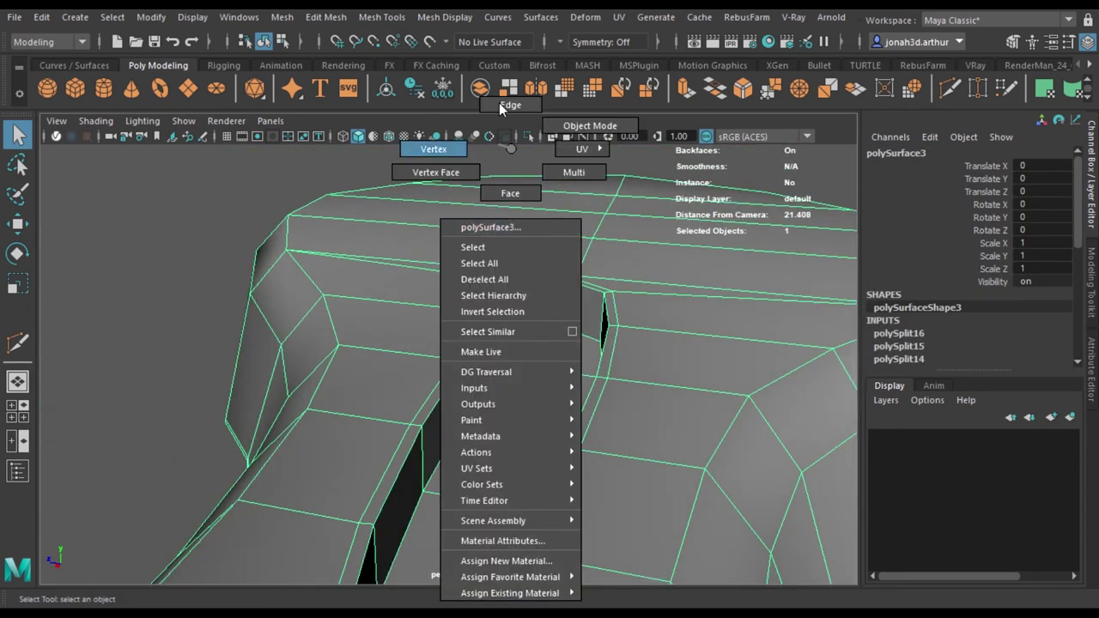
{"action": "right_click_drag", "start_coordinate": [511, 153], "coordinate": [514, 157]}
{"action": "key", "text": "F10"}
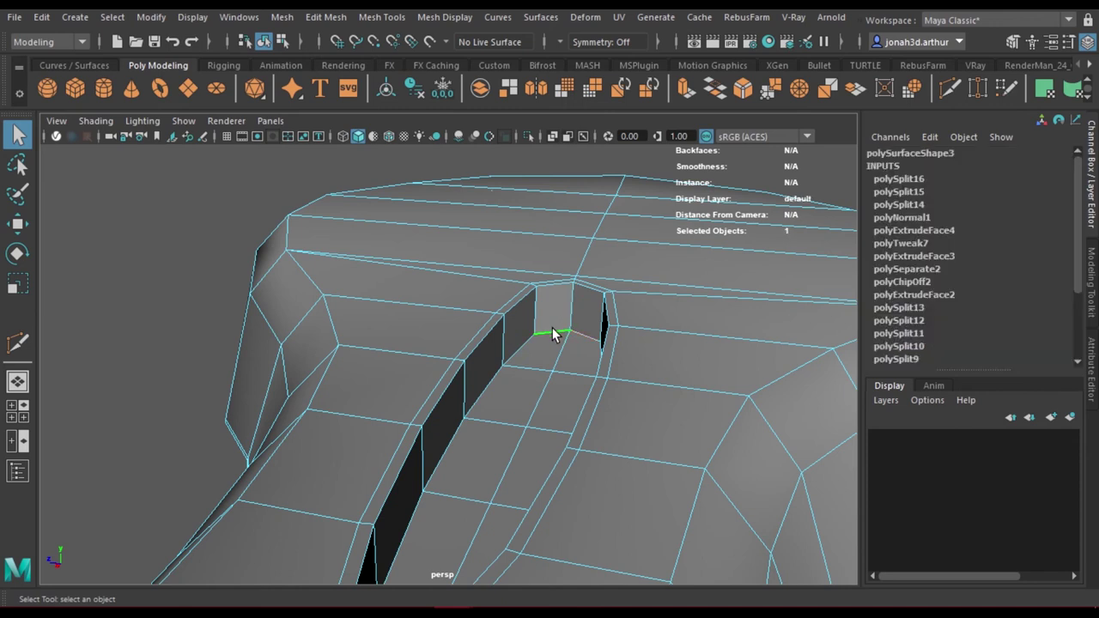
{"action": "left_click_drag", "start_coordinate": [552, 373], "coordinate": [507, 361], "text": "alt"}
{"action": "left_click", "coordinate": [449, 292]}
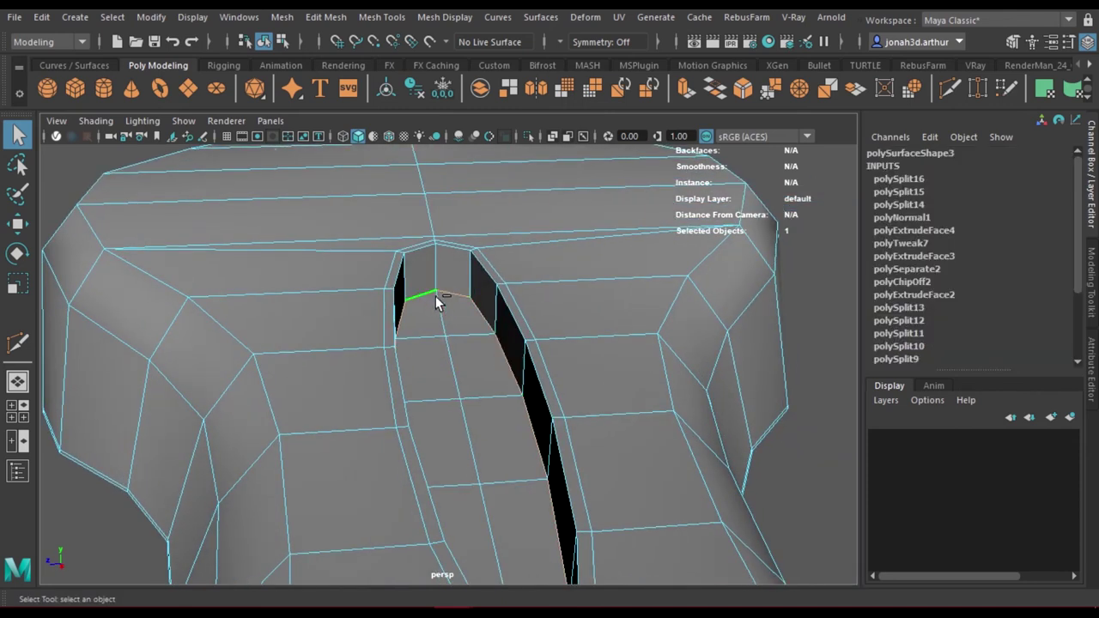
{"action": "left_click_drag", "start_coordinate": [435, 296], "coordinate": [697, 398], "text": "alt"}
{"action": "scroll", "coordinate": [673, 305], "scroll_direction": "up", "scroll_amount": 5}
{"action": "scroll", "coordinate": [672, 309], "scroll_direction": "down", "scroll_amount": 5}
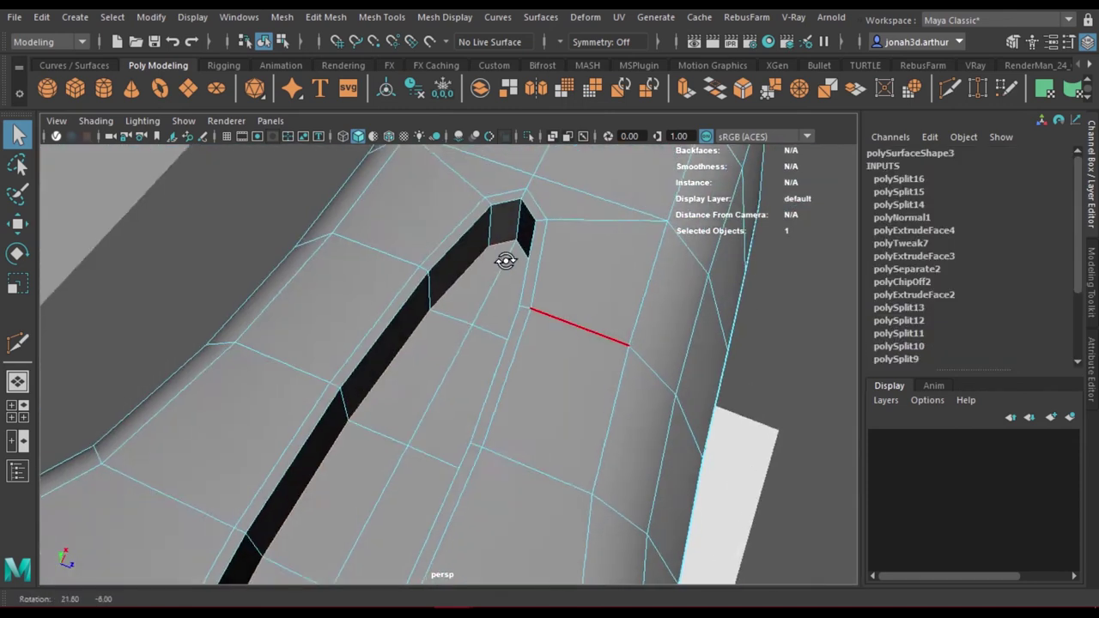
{"action": "left_click_drag", "start_coordinate": [503, 258], "coordinate": [483, 315], "text": "alt"}
{"action": "key", "text": "ctrl+b"}
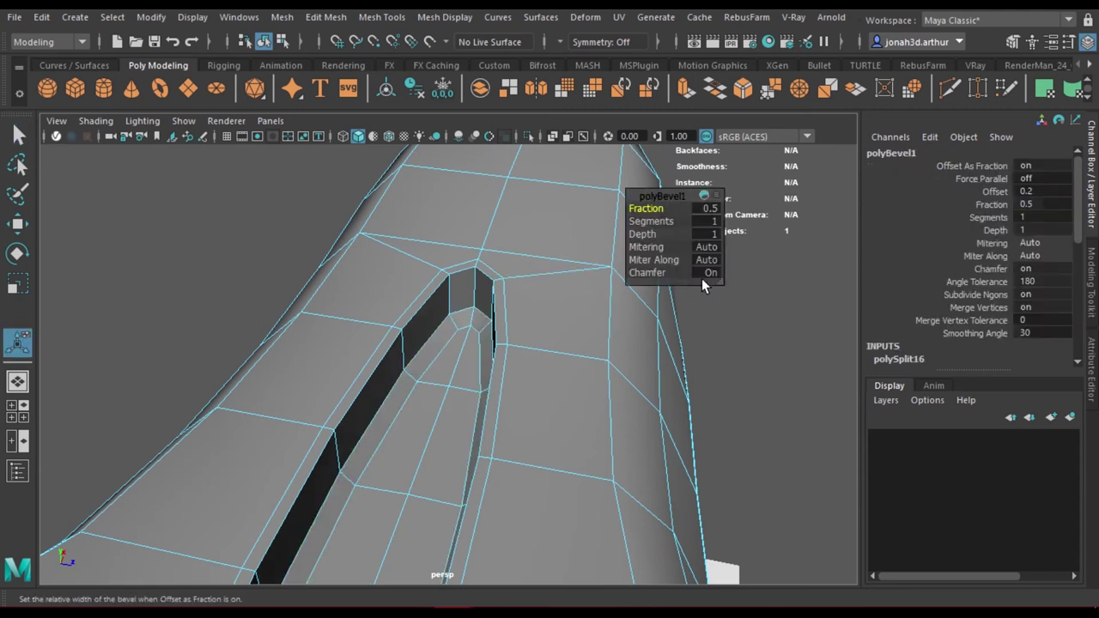
{"action": "left_click_drag", "start_coordinate": [658, 208], "coordinate": [429, 224]}
- Insert an edge loop along the slot and check the smoothed seat against the bike
{"action": "left_click", "coordinate": [952, 90]}
{"action": "left_click", "coordinate": [494, 360], "text": "ctrl"}
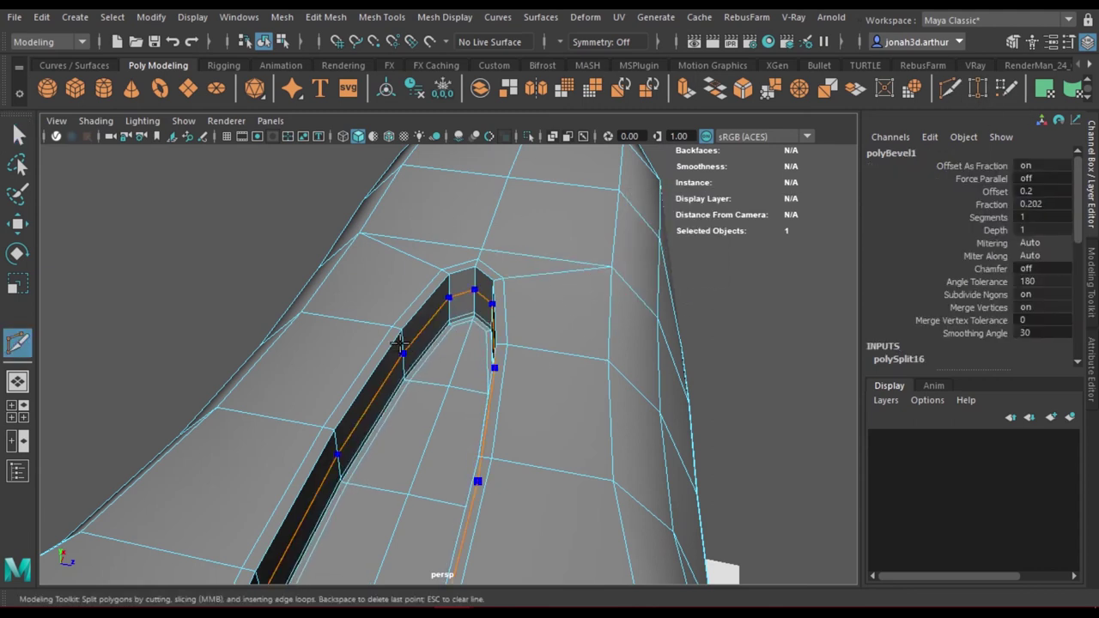
{"action": "right_click_drag", "start_coordinate": [421, 347], "coordinate": [378, 328], "text": "alt"}
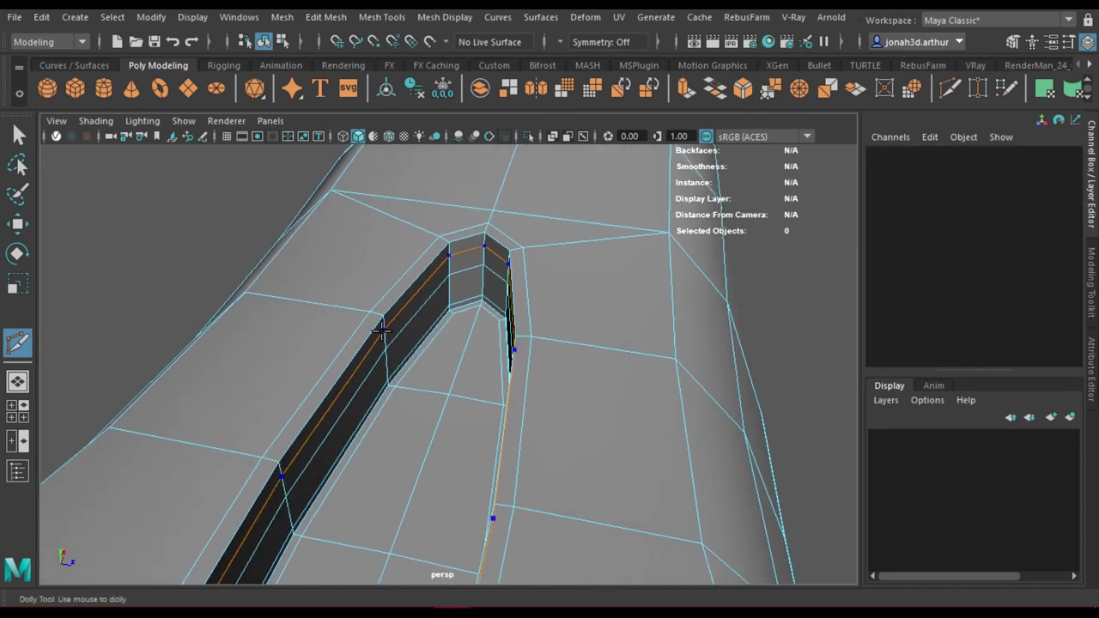
{"action": "left_click", "coordinate": [651, 377]}
{"action": "right_click_drag", "start_coordinate": [651, 377], "coordinate": [466, 376], "text": "alt"}
{"action": "mouse_move", "coordinate": [466, 375]}
{"action": "left_mouse_down", "text": "alt"}
{"action": "mouse_move", "coordinate": [553, 385]}
{"action": "mouse_move", "coordinate": [526, 381]}
{"action": "left_mouse_up", "text": "alt"}
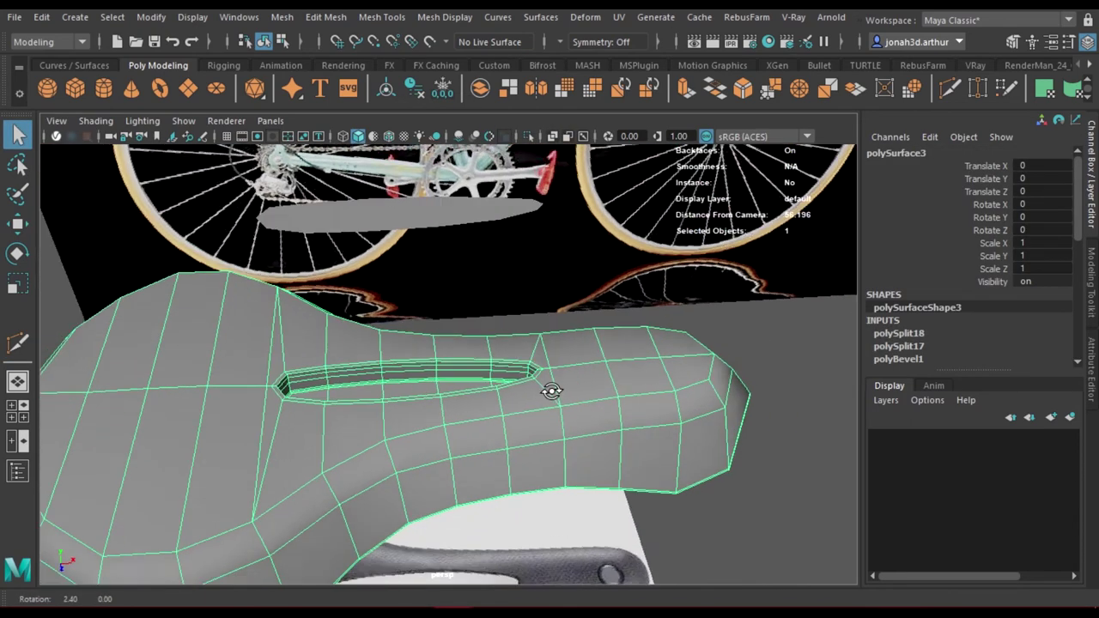
{"action": "right_click_drag", "start_coordinate": [526, 382], "coordinate": [552, 382], "text": "alt"}
{"action": "key", "text": "3"}
{"action": "left_click", "coordinate": [553, 384]}
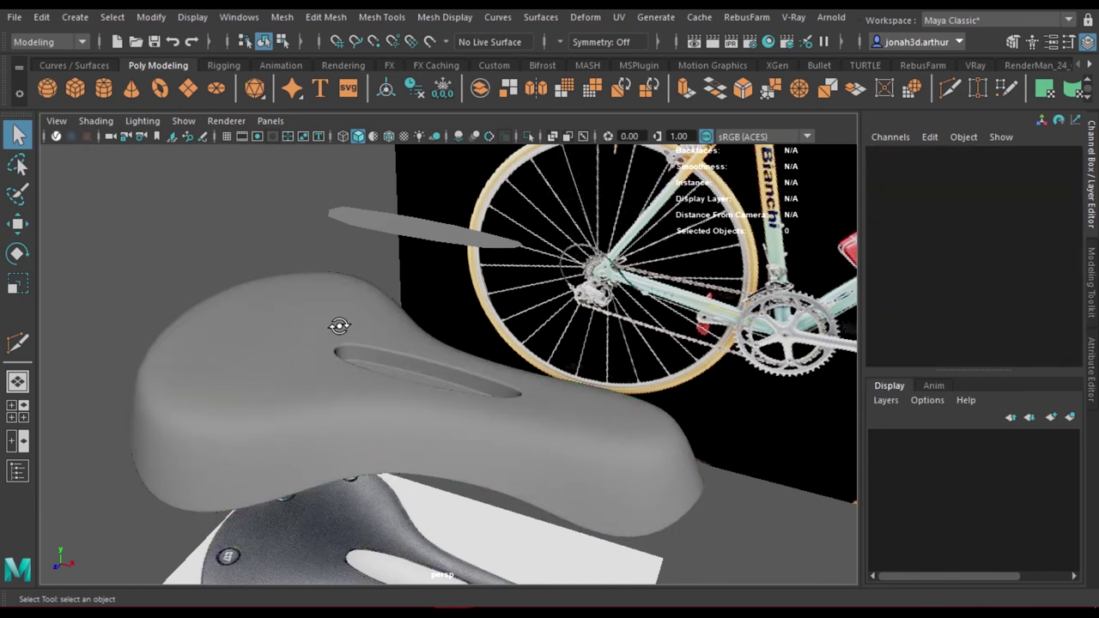
{"action": "mouse_move", "coordinate": [553, 384]}
{"action": "left_mouse_down", "text": "alt"}
{"action": "mouse_move", "coordinate": [330, 305]}
{"action": "mouse_move", "coordinate": [321, 444]}
{"action": "mouse_move", "coordinate": [327, 422]}
{"action": "left_mouse_up", "text": "alt"}
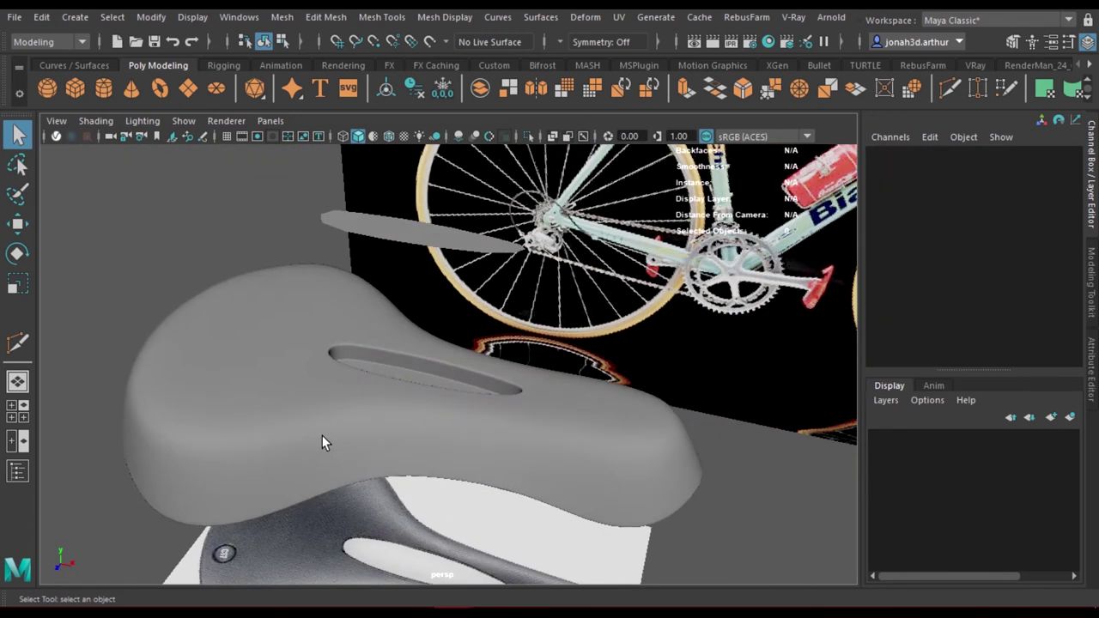
{"action": "left_click", "coordinate": [321, 438]}
{"action": "key", "text": "1"}
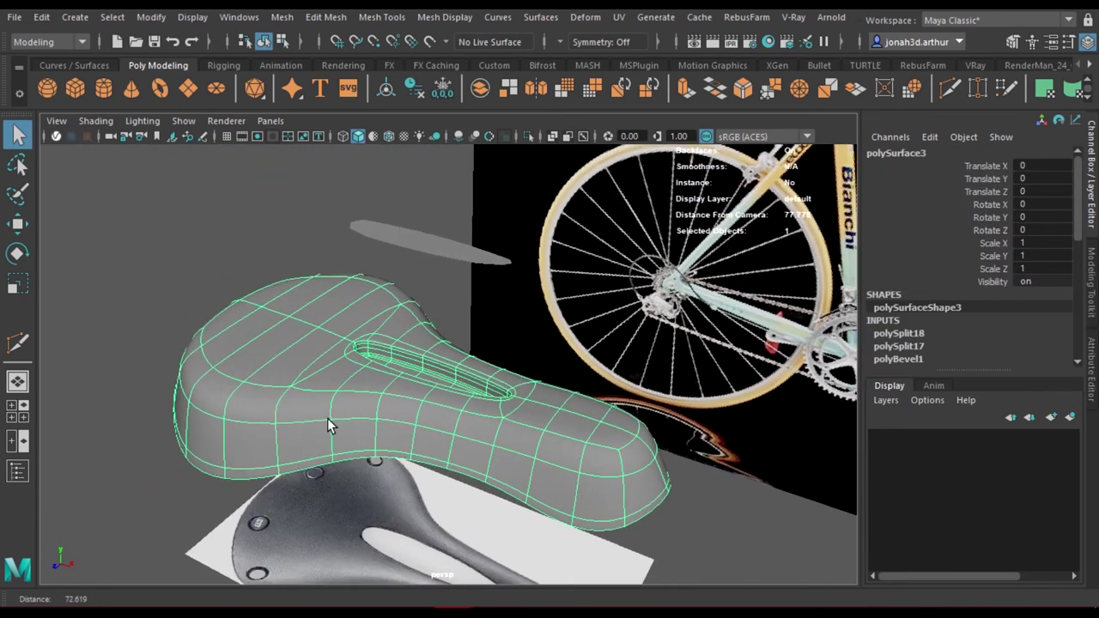
- Add an edge loop around the seat's sides and preview the seat smoothed
{"action": "left_click", "coordinate": [949, 87]}
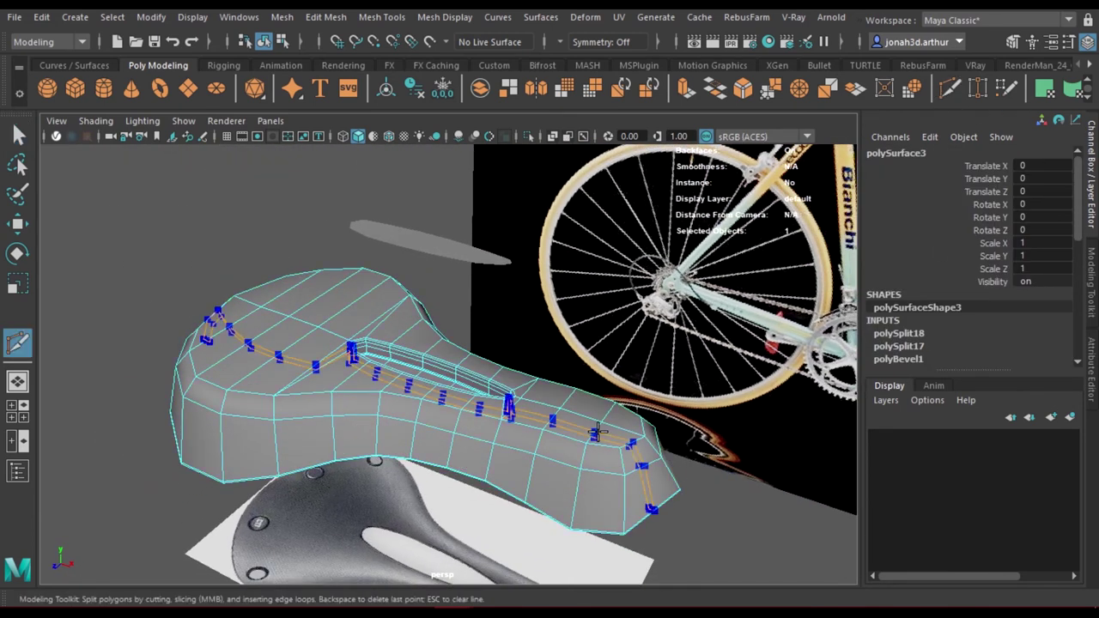
{"action": "left_click", "coordinate": [574, 486], "text": "ctrl"}
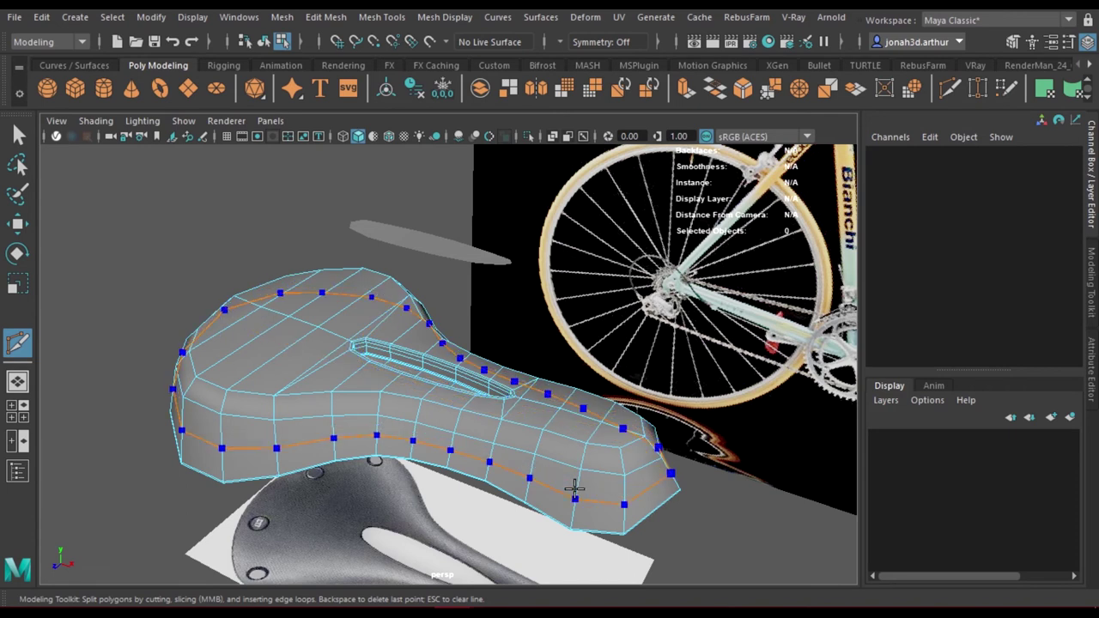
{"action": "key", "text": "q"}
{"action": "right_click_drag", "start_coordinate": [477, 155], "coordinate": [562, 125]}
{"action": "key", "text": "3"}
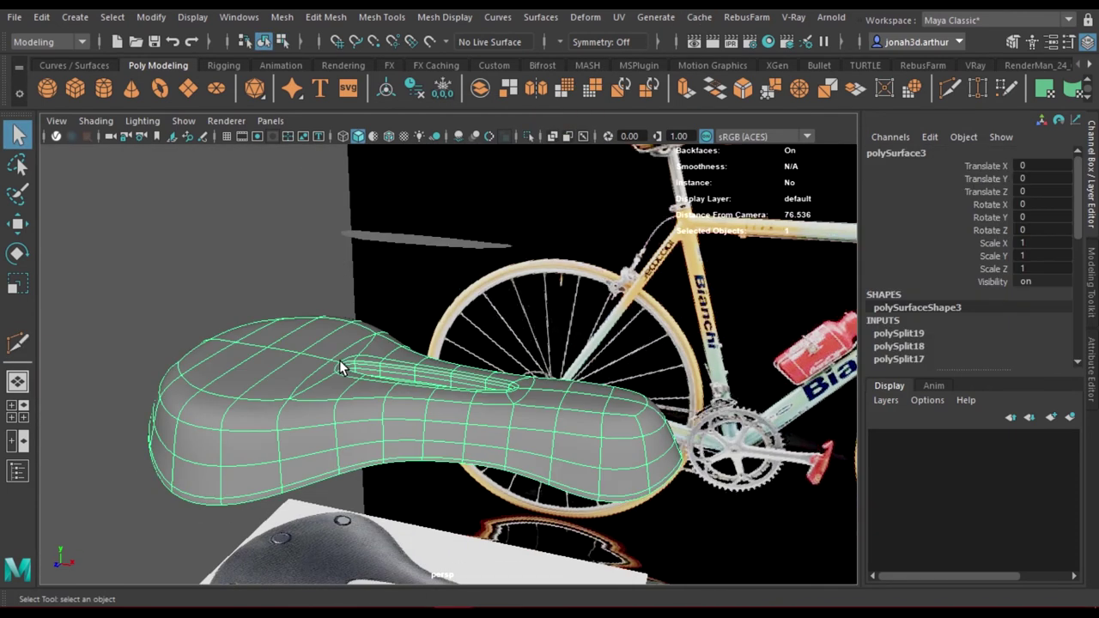
{"action": "left_click_drag", "start_coordinate": [339, 365], "coordinate": [355, 393], "text": "alt"}
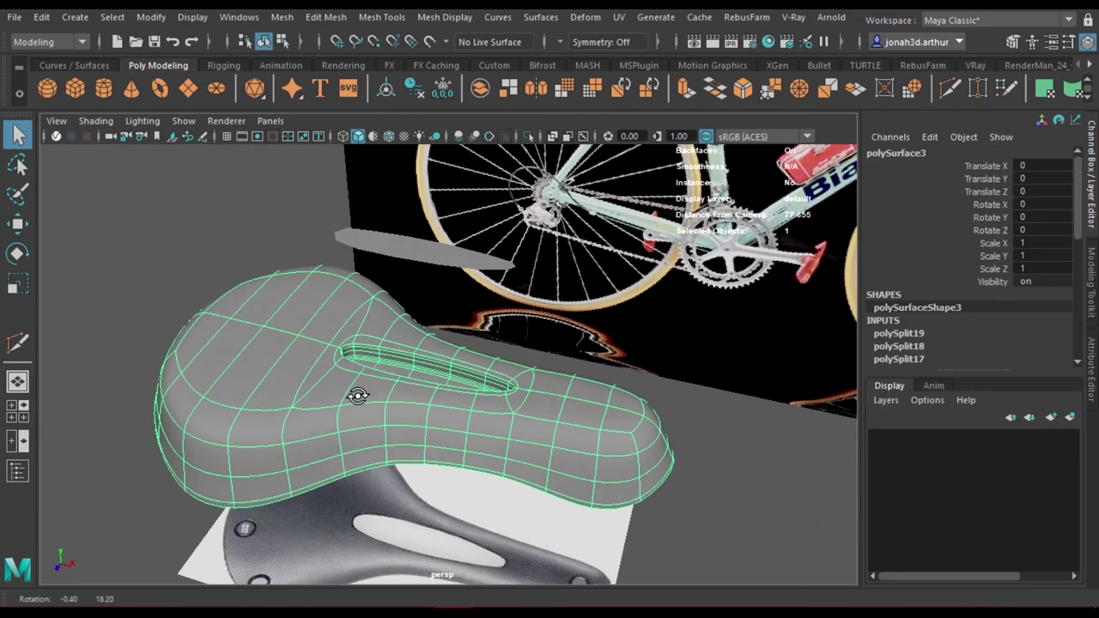
{"action": "left_click", "coordinate": [419, 248]}
- Extrude the pad strip's faces to a thickness of 0.295
{"action": "right_click_drag", "start_coordinate": [419, 248], "coordinate": [485, 363], "text": "alt"}
{"action": "left_click_drag", "start_coordinate": [486, 363], "coordinate": [293, 283], "text": "alt"}
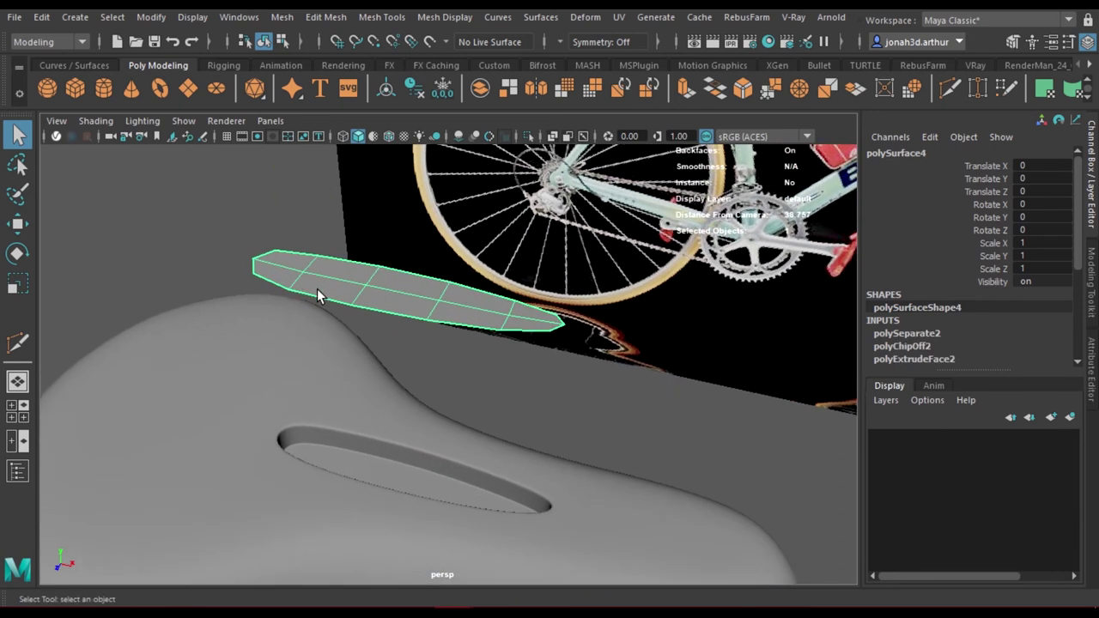
{"action": "key", "text": "ctrl+e"}
{"action": "middle_click_drag", "start_coordinate": [321, 287], "coordinate": [887, 196]}
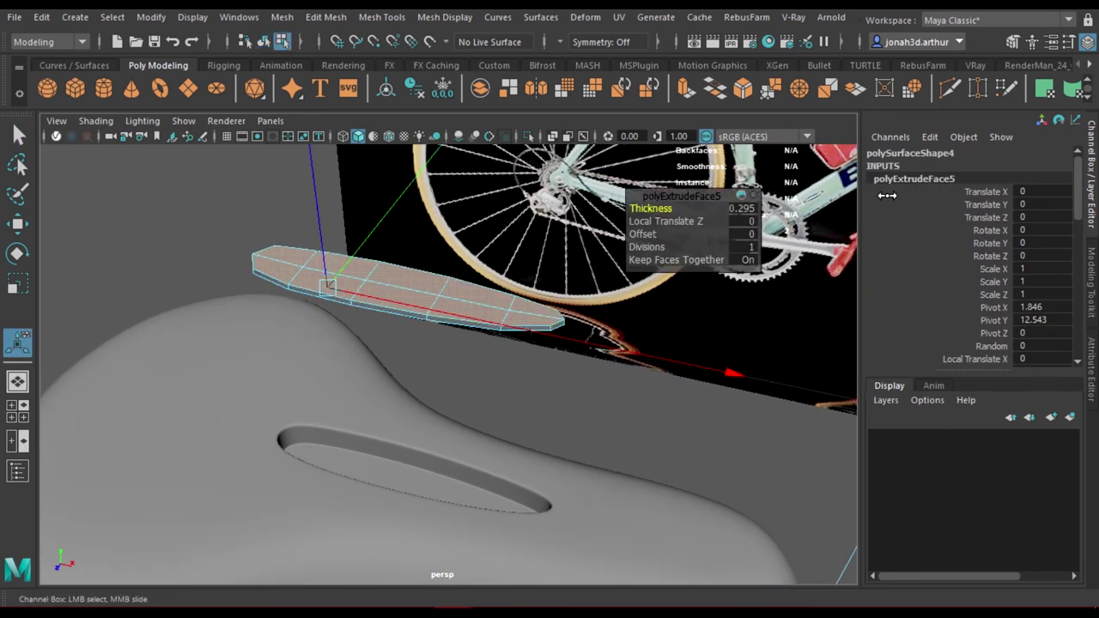
{"action": "key", "text": "q"}
- Move the pad strip down into the saddle's slot, adjusting its height
{"action": "key", "text": "F8"}
{"action": "key", "text": "w"}
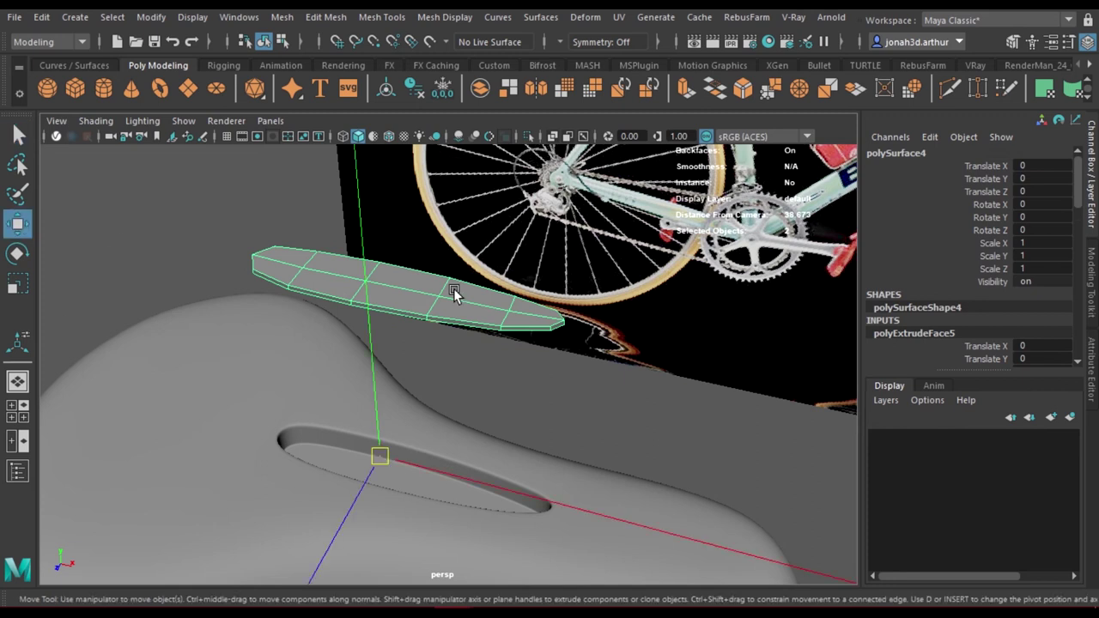
{"action": "mouse_move", "coordinate": [453, 289]}
{"action": "middle_mouse_down"}
{"action": "mouse_move", "coordinate": [394, 401]}
{"action": "mouse_move", "coordinate": [412, 457]}
{"action": "middle_mouse_up"}
{"action": "mouse_move", "coordinate": [412, 457]}
{"action": "left_mouse_down", "text": "alt"}
{"action": "mouse_move", "coordinate": [404, 493]}
{"action": "mouse_move", "coordinate": [419, 459]}
{"action": "mouse_move", "coordinate": [579, 326]}
{"action": "mouse_move", "coordinate": [550, 352]}
{"action": "left_mouse_up", "text": "alt"}
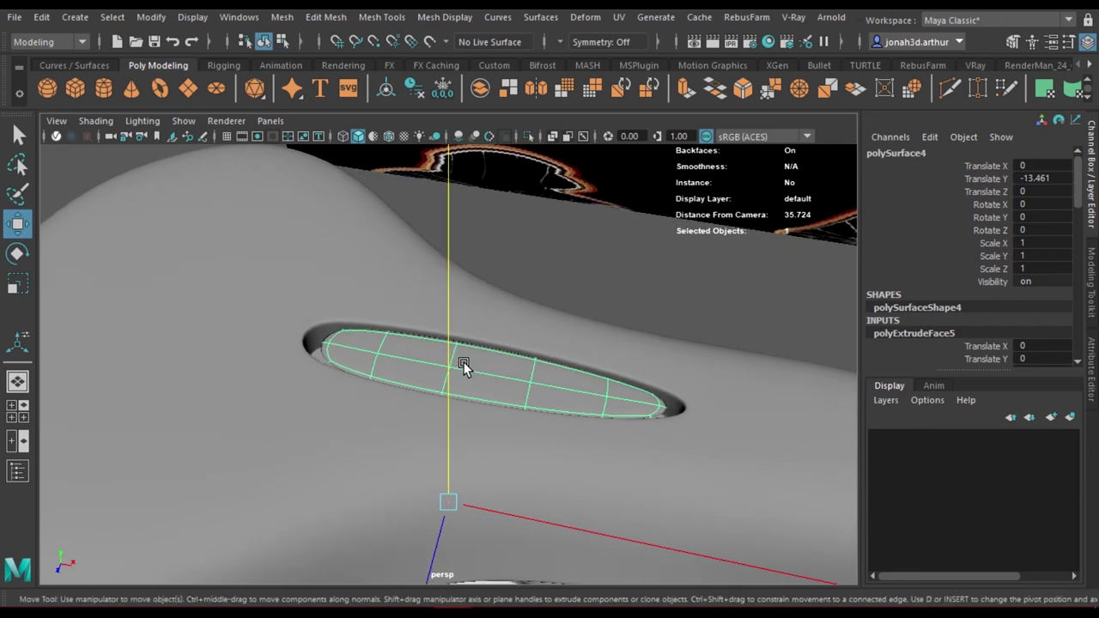
{"action": "left_click_drag", "start_coordinate": [464, 367], "coordinate": [457, 319]}
{"action": "left_click_drag", "start_coordinate": [532, 339], "coordinate": [551, 360], "text": "alt"}
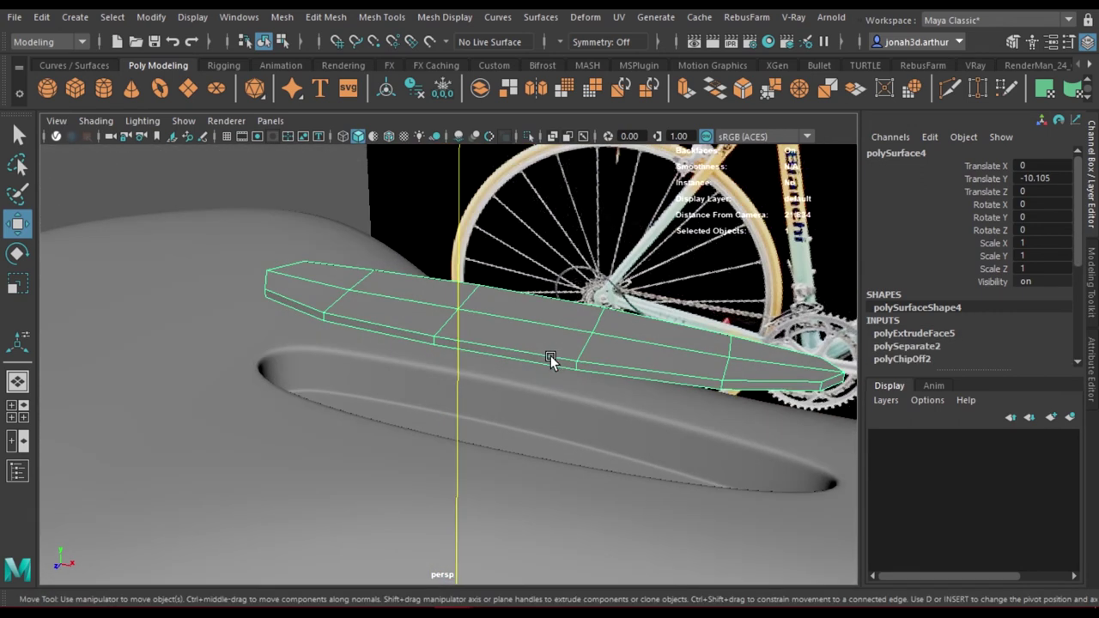
{"action": "mouse_move", "coordinate": [458, 361]}
{"action": "left_mouse_down"}
{"action": "mouse_move", "coordinate": [472, 446]}
{"action": "mouse_move", "coordinate": [96, 295]}
{"action": "left_mouse_up"}
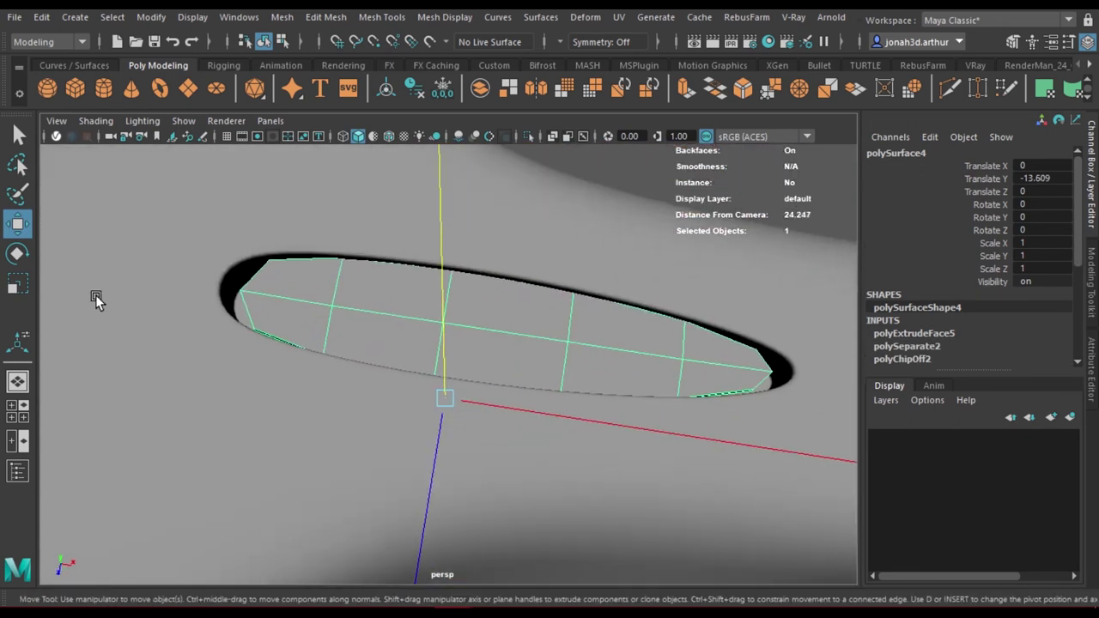
- Scale the strip to 1.107 X and 1.059 Y/Z, then centre it along Z and Y
{"action": "key", "text": "r"}
{"action": "mouse_move", "coordinate": [450, 399]}
{"action": "left_mouse_down"}
{"action": "mouse_move", "coordinate": [493, 398]}
{"action": "mouse_move", "coordinate": [458, 399]}
{"action": "mouse_move", "coordinate": [513, 348]}
{"action": "left_mouse_up"}
{"action": "mouse_move", "coordinate": [531, 363]}
{"action": "left_mouse_down"}
{"action": "mouse_move", "coordinate": [520, 359]}
{"action": "mouse_move", "coordinate": [496, 380]}
{"action": "mouse_move", "coordinate": [443, 322]}
{"action": "mouse_move", "coordinate": [464, 460]}
{"action": "mouse_move", "coordinate": [371, 387]}
{"action": "mouse_move", "coordinate": [456, 265]}
{"action": "mouse_move", "coordinate": [482, 471]}
{"action": "left_mouse_up"}
{"action": "key", "text": "w"}
{"action": "mouse_move", "coordinate": [478, 522]}
{"action": "left_mouse_down"}
{"action": "mouse_move", "coordinate": [461, 515]}
{"action": "mouse_move", "coordinate": [530, 493]}
{"action": "left_mouse_up"}
{"action": "left_click_drag", "start_coordinate": [466, 410], "coordinate": [549, 362]}
{"action": "left_click_drag", "start_coordinate": [469, 358], "coordinate": [472, 326]}
- Orbit to the pad's rim, make a trial edge cut, and extrude a rim edge
{"action": "key", "text": "q"}
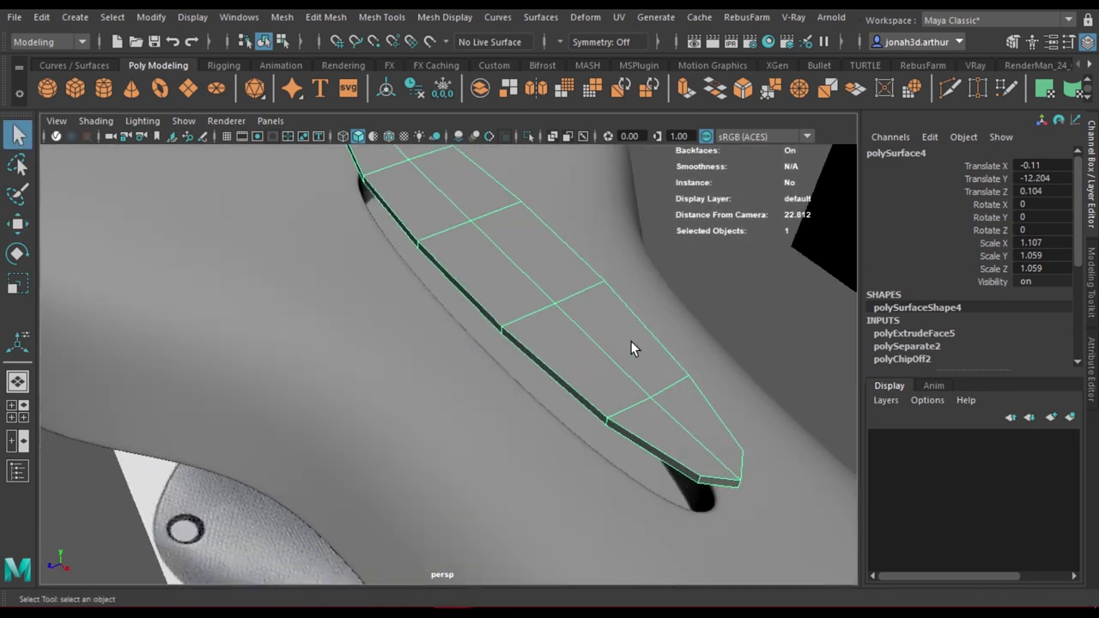
{"action": "mouse_move", "coordinate": [630, 341]}
{"action": "left_mouse_down", "text": "alt"}
{"action": "mouse_move", "coordinate": [618, 346]}
{"action": "mouse_move", "coordinate": [820, 227]}
{"action": "left_mouse_up", "text": "alt"}
{"action": "right_click_drag", "start_coordinate": [762, 344], "coordinate": [761, 310], "text": "shift"}
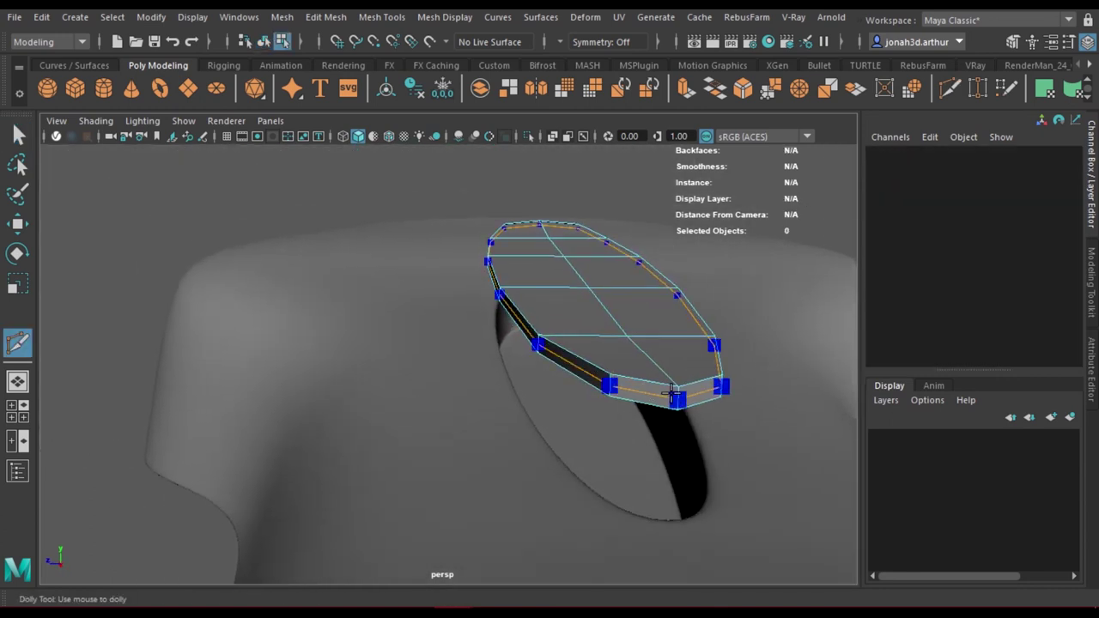
{"action": "left_click_drag", "start_coordinate": [653, 404], "coordinate": [687, 408], "text": "alt"}
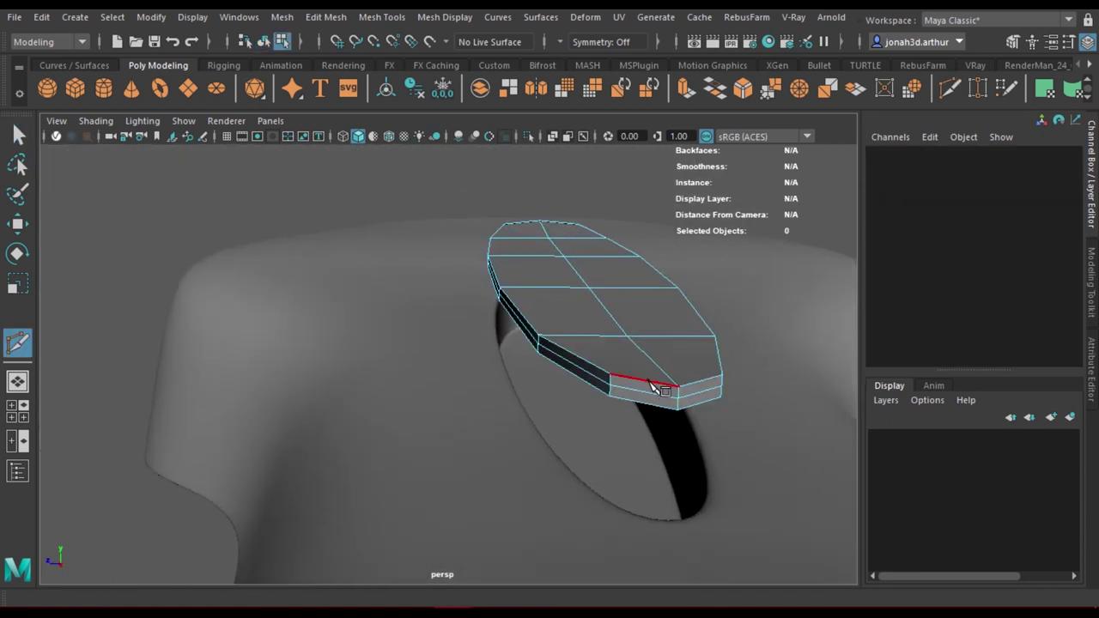
{"action": "key", "text": "q"}
{"action": "left_click", "coordinate": [662, 377], "text": "shift"}
{"action": "key", "text": "ctrl+e"}
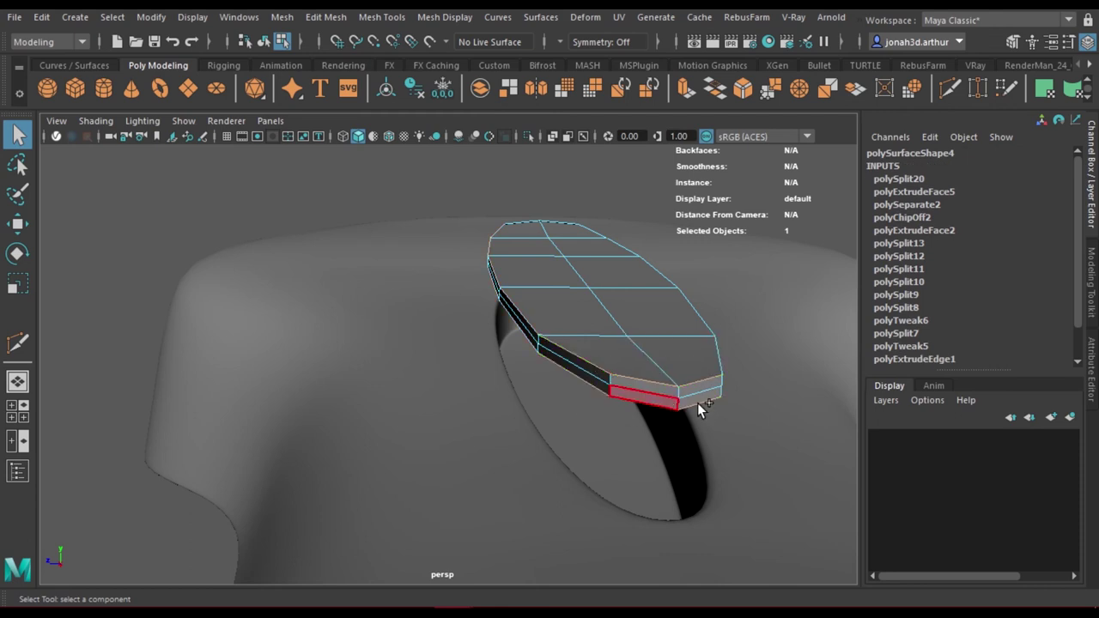
- Select the pad's whole outer rim edge loop and check it from a low angle
{"action": "left_click_drag", "start_coordinate": [697, 403], "coordinate": [504, 403], "text": "alt"}
{"action": "mouse_move", "coordinate": [335, 385]}
{"action": "left_mouse_down", "text": "alt"}
{"action": "mouse_move", "coordinate": [589, 410]}
{"action": "mouse_move", "coordinate": [571, 435]}
{"action": "left_mouse_up", "text": "alt"}
{"action": "key", "text": "F11"}
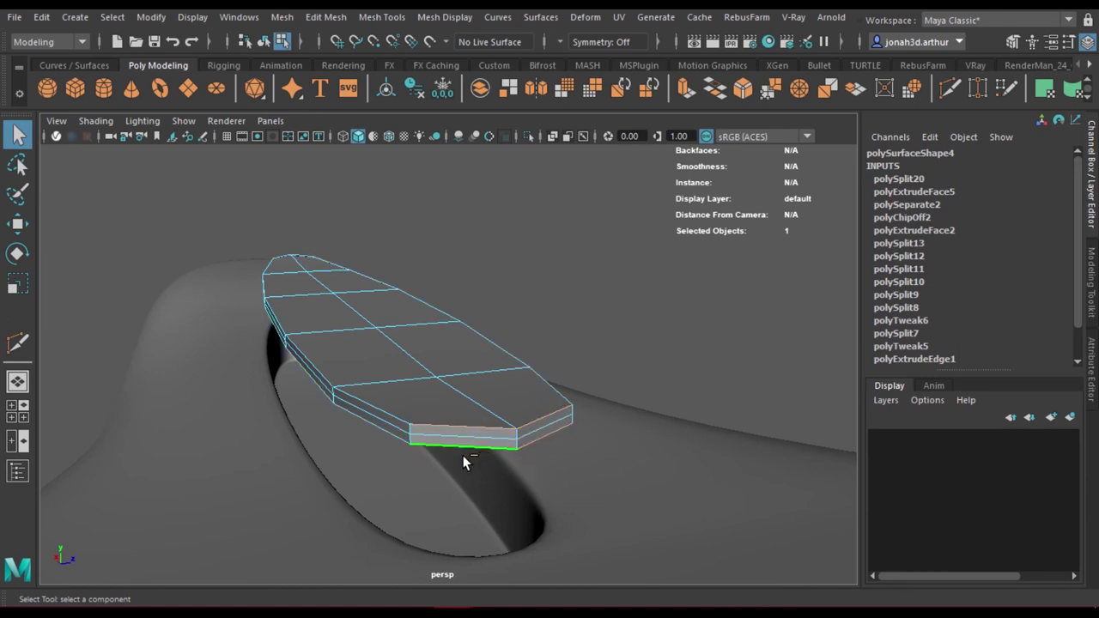
{"action": "double_click", "coordinate": [391, 414]}
{"action": "mouse_move", "coordinate": [548, 392]}
{"action": "left_mouse_down", "text": "alt"}
{"action": "mouse_move", "coordinate": [596, 405]}
{"action": "mouse_move", "coordinate": [422, 437]}
{"action": "left_mouse_up", "text": "alt"}
{"action": "mouse_move", "coordinate": [275, 456]}
{"action": "left_mouse_down", "text": "alt"}
{"action": "mouse_move", "coordinate": [325, 401]}
{"action": "mouse_move", "coordinate": [166, 373]}
{"action": "left_mouse_up", "text": "alt"}
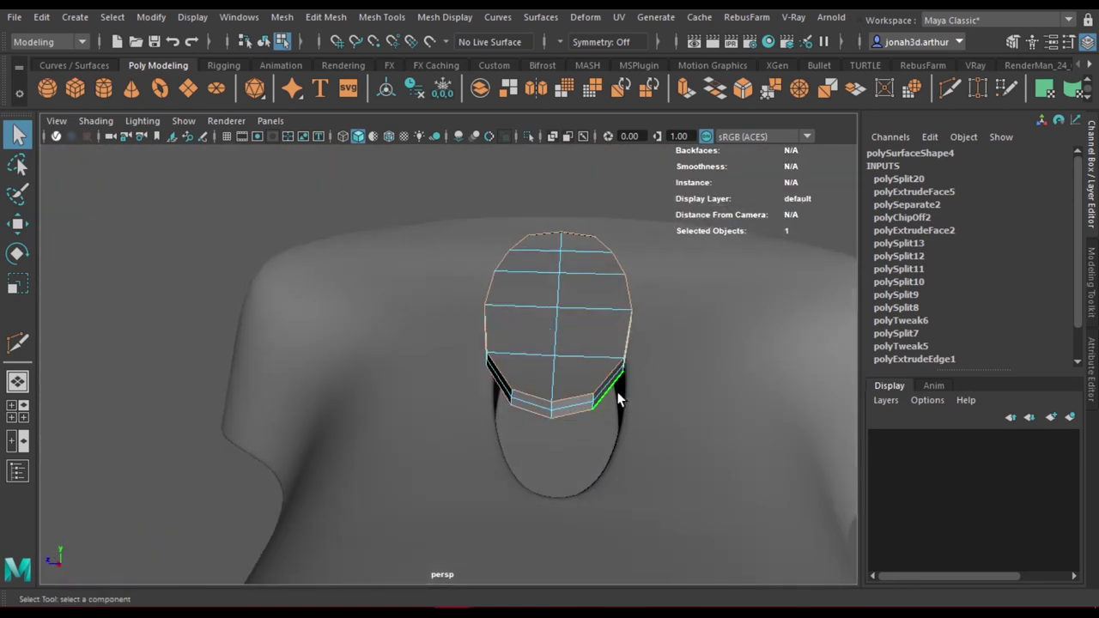
{"action": "left_click_drag", "start_coordinate": [630, 403], "coordinate": [675, 414], "text": "alt"}
- Bevel the rim loop with Chamfer off and Fraction 0.222, then lower the pad to Translate Y -14.082
{"action": "key", "text": "ctrl+b"}
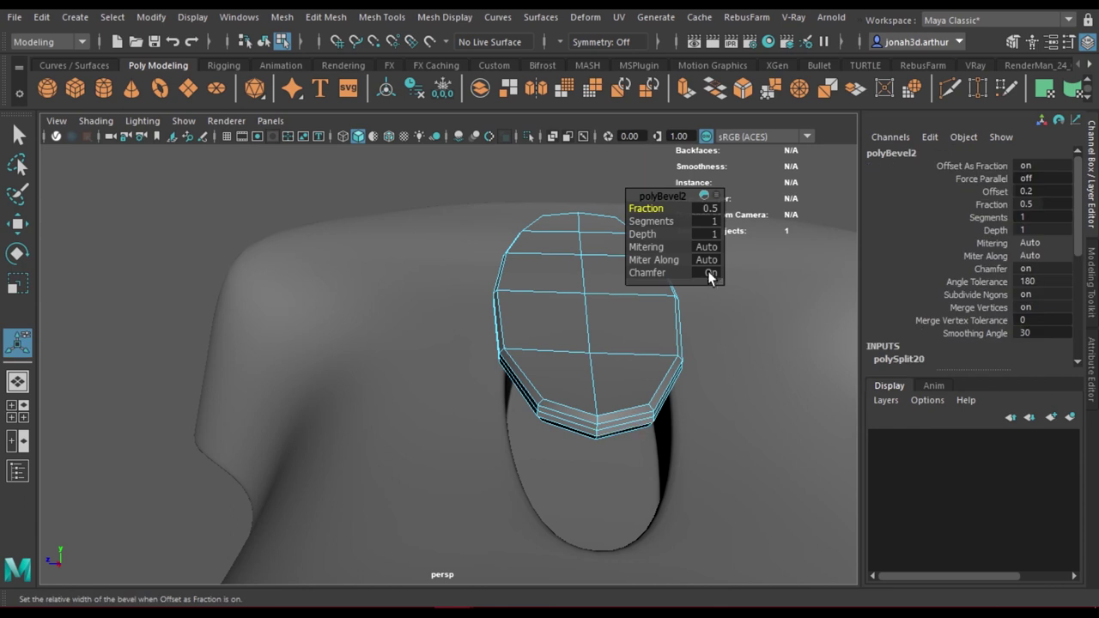
{"action": "left_click", "coordinate": [711, 272]}
{"action": "left_click_drag", "start_coordinate": [646, 209], "coordinate": [401, 221]}
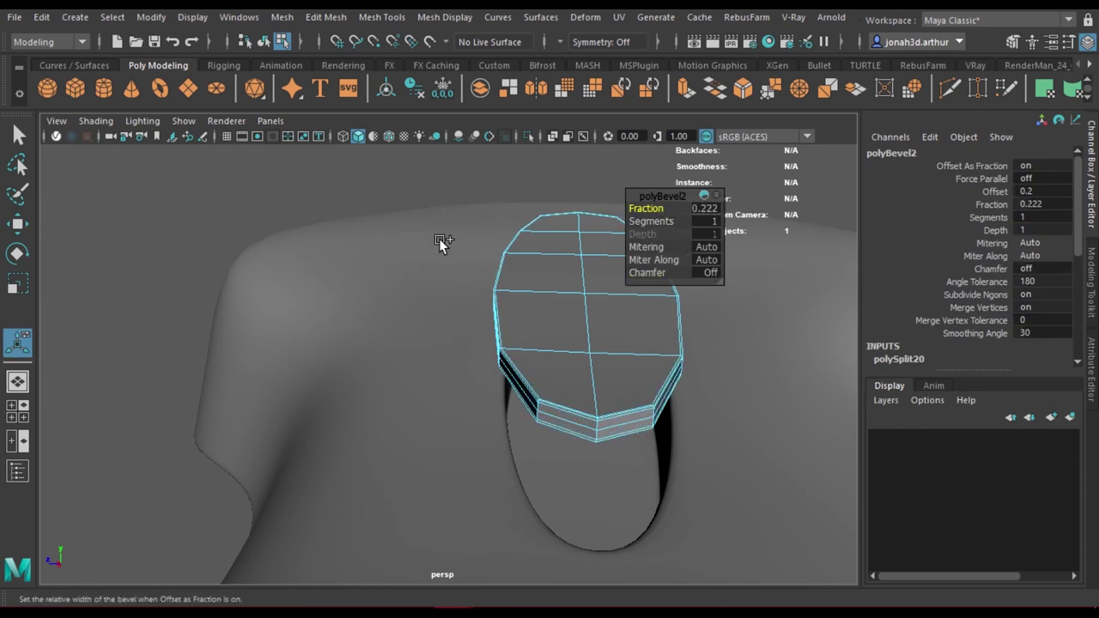
{"action": "right_click_drag", "start_coordinate": [621, 301], "coordinate": [665, 138]}
{"action": "key", "text": "w"}
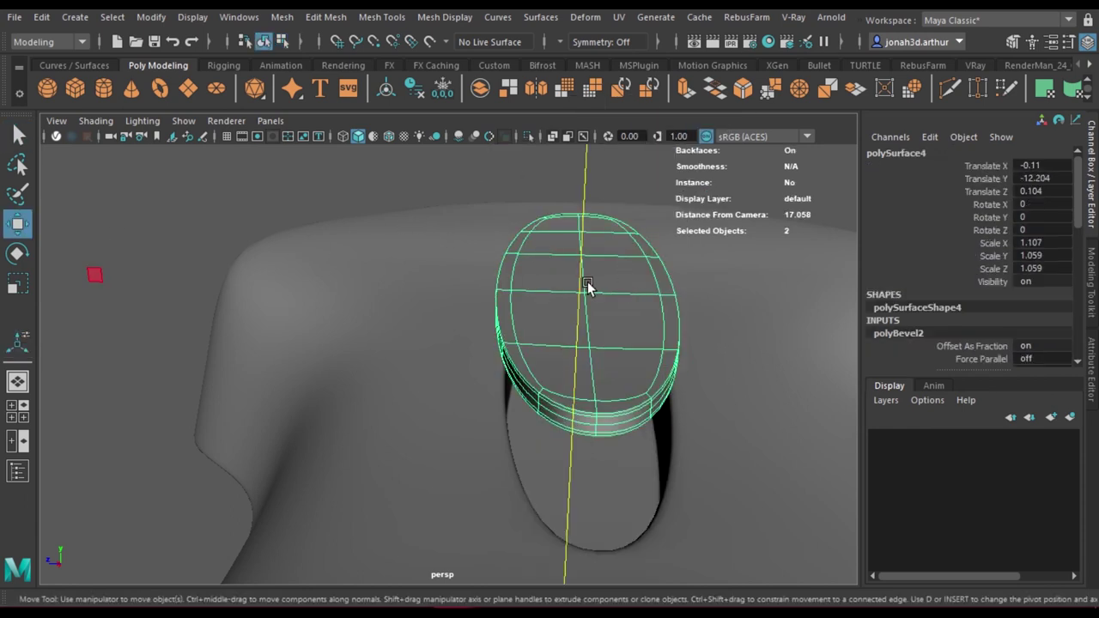
{"action": "left_click_drag", "start_coordinate": [587, 282], "coordinate": [591, 348]}
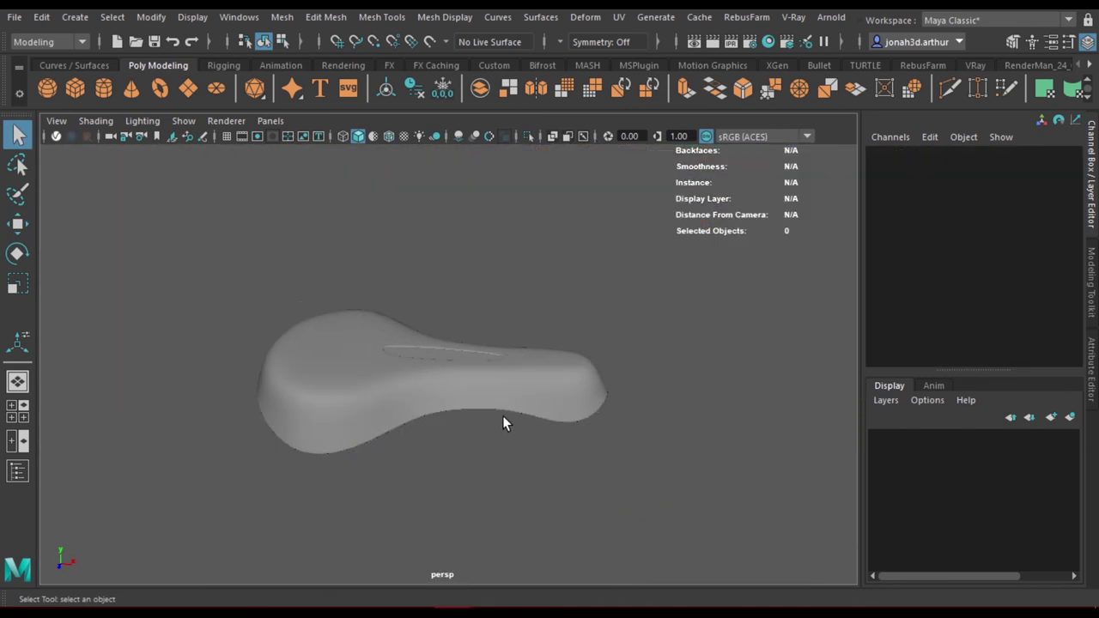
- Save the scene and dismiss the student version notice
{"action": "key", "text": "ctrl+s"}
{"action": "left_click", "coordinate": [513, 318]}
{"action": "right_click_drag", "start_coordinate": [515, 321], "coordinate": [579, 360], "text": "alt"}
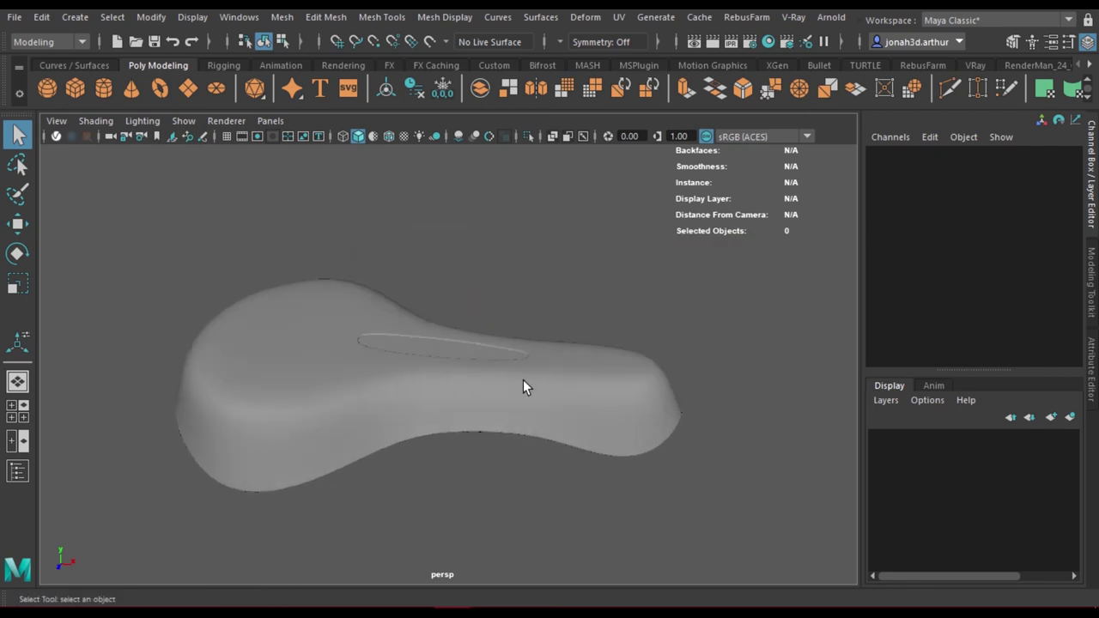
- Assign the saddle body a new Blinn material, blinn1, with its Color darkened to near-black
{"action": "left_click", "coordinate": [463, 402]}
{"action": "right_click_drag", "start_coordinate": [464, 403], "coordinate": [478, 205], "text": "shift"}
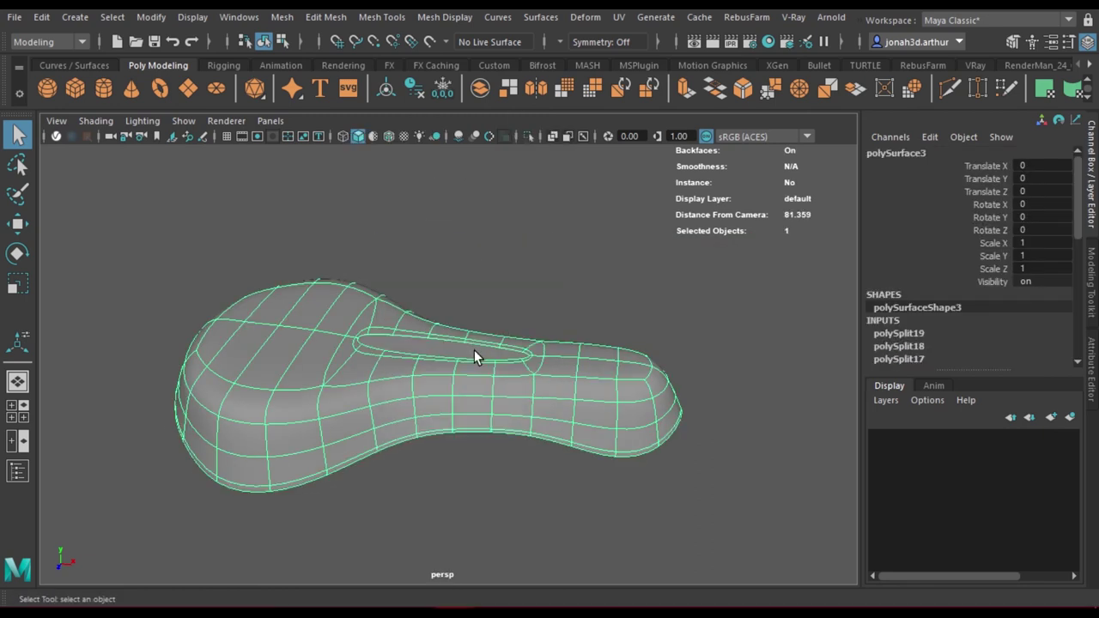
{"action": "right_click_drag", "start_coordinate": [474, 349], "coordinate": [503, 582]}
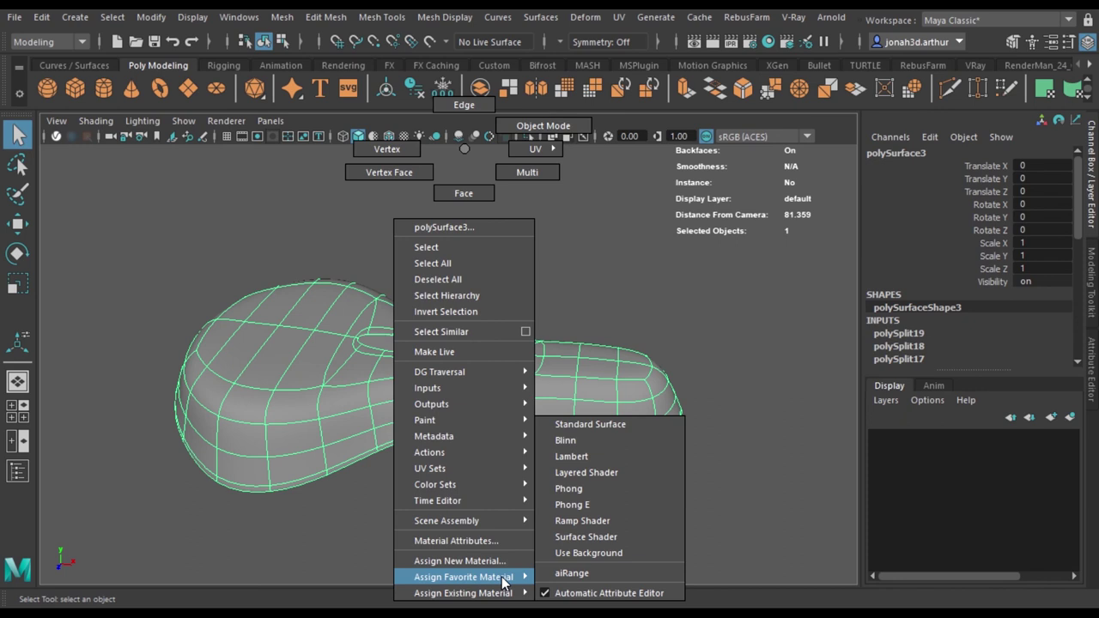
{"action": "left_click", "coordinate": [1092, 370]}
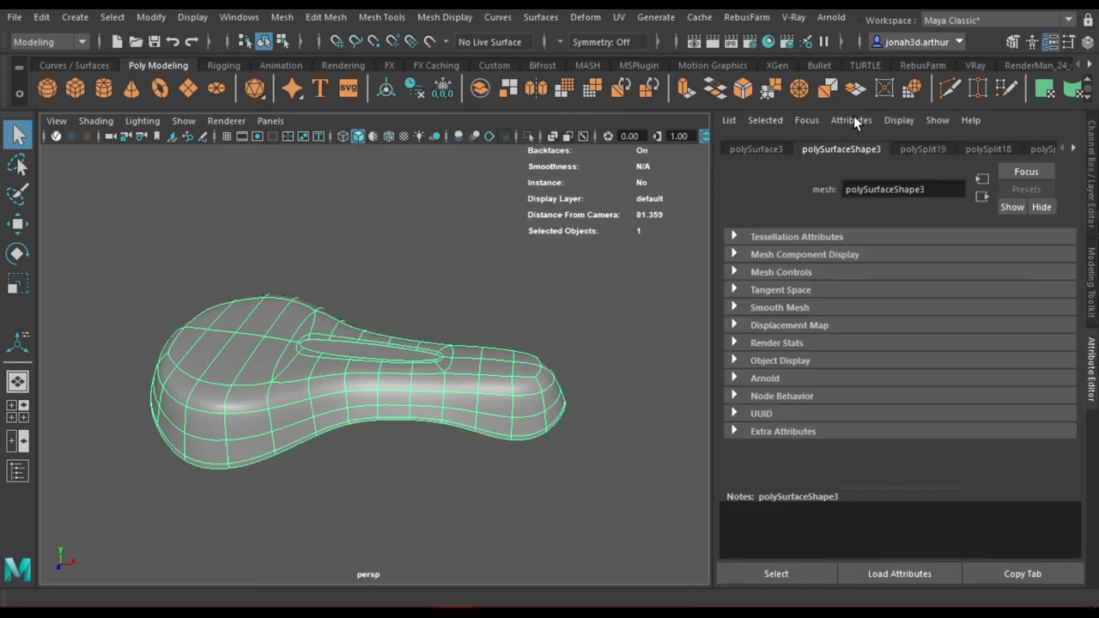
{"action": "left_click_drag", "start_coordinate": [970, 330], "coordinate": [920, 333]}
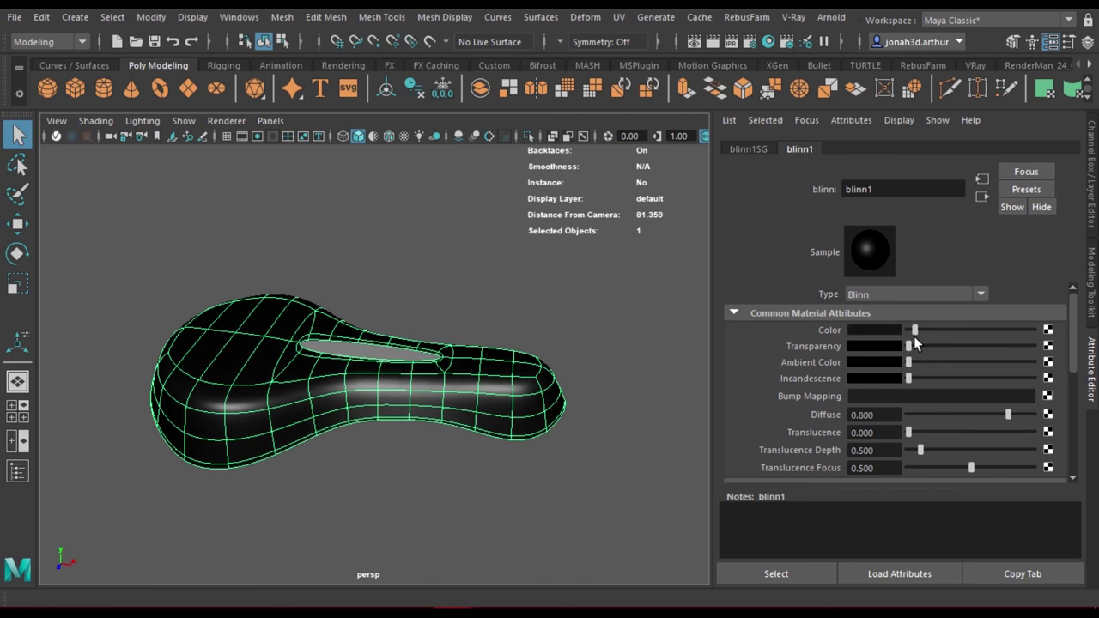
{"action": "left_click", "coordinate": [593, 360]}
- Assign the pad a new Blinn material, blinn2, coloured yellow with Saturation lowered to about 0.3
{"action": "scroll", "coordinate": [424, 369], "scroll_direction": "up", "scroll_amount": 2}
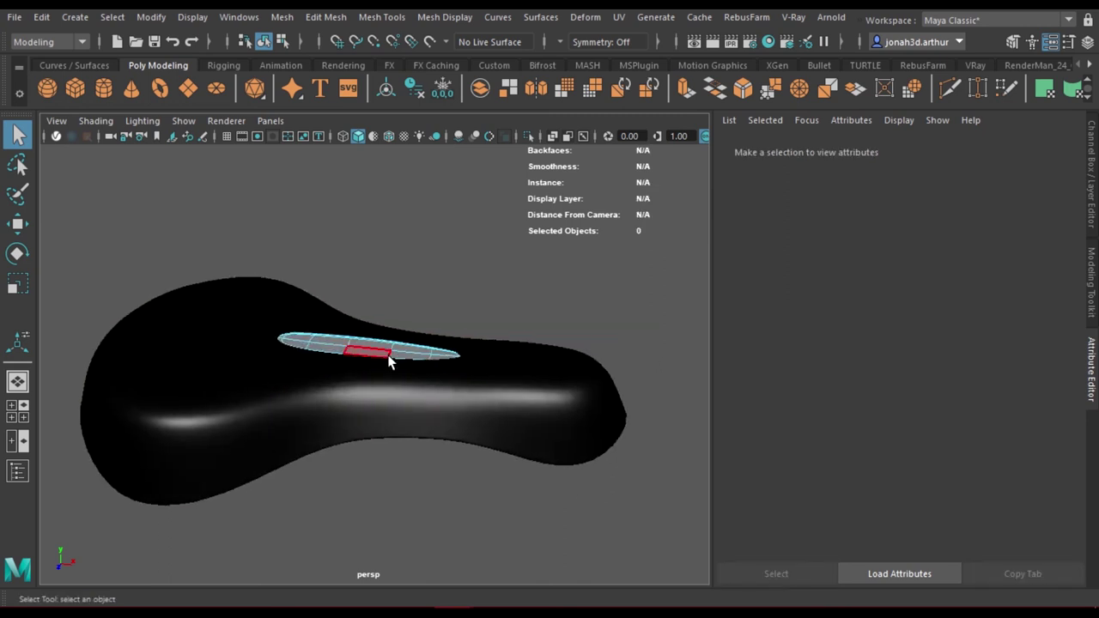
{"action": "left_click", "coordinate": [387, 359]}
{"action": "right_click", "coordinate": [387, 359], "text": "shift"}
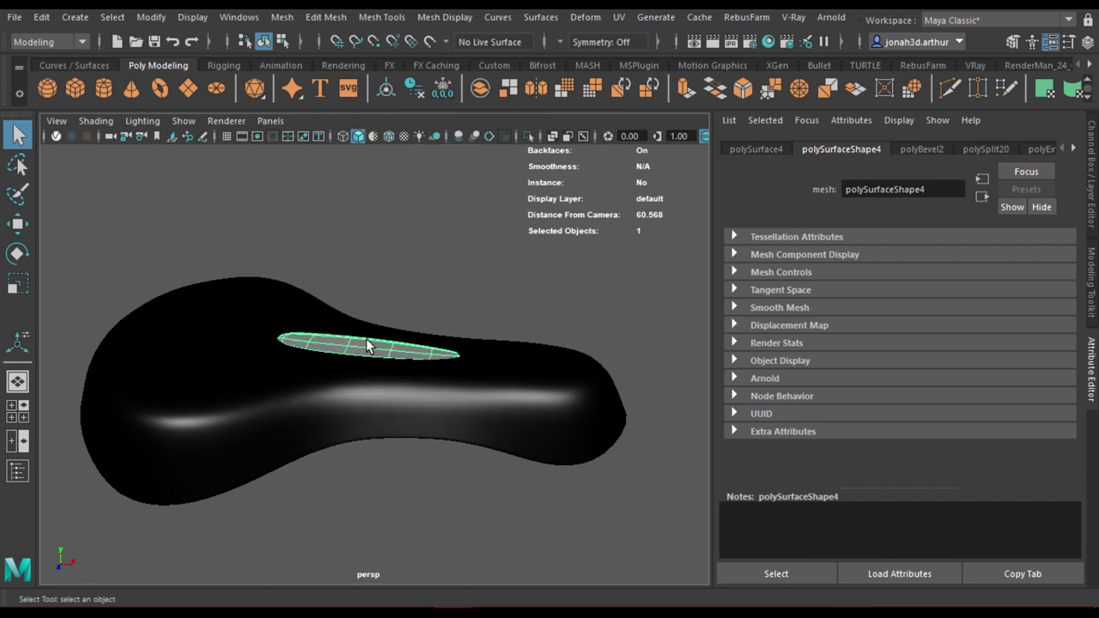
{"action": "right_click", "coordinate": [366, 338]}
{"action": "left_click", "coordinate": [463, 440]}
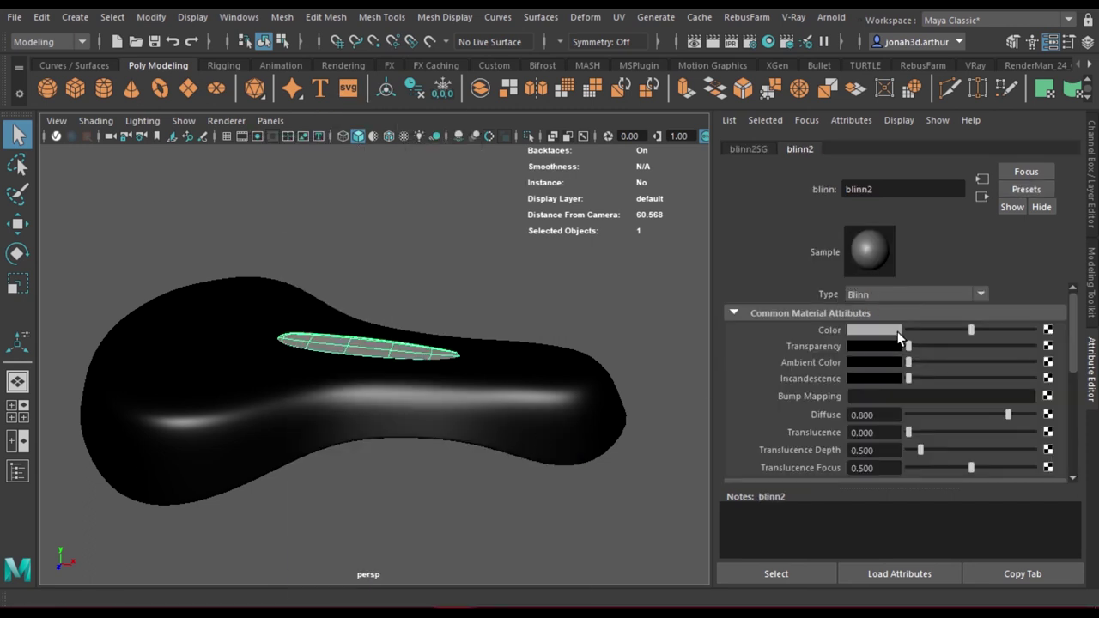
{"action": "left_click", "coordinate": [894, 331]}
{"action": "left_click", "coordinate": [859, 290]}
{"action": "left_click_drag", "start_coordinate": [893, 393], "coordinate": [847, 393]}
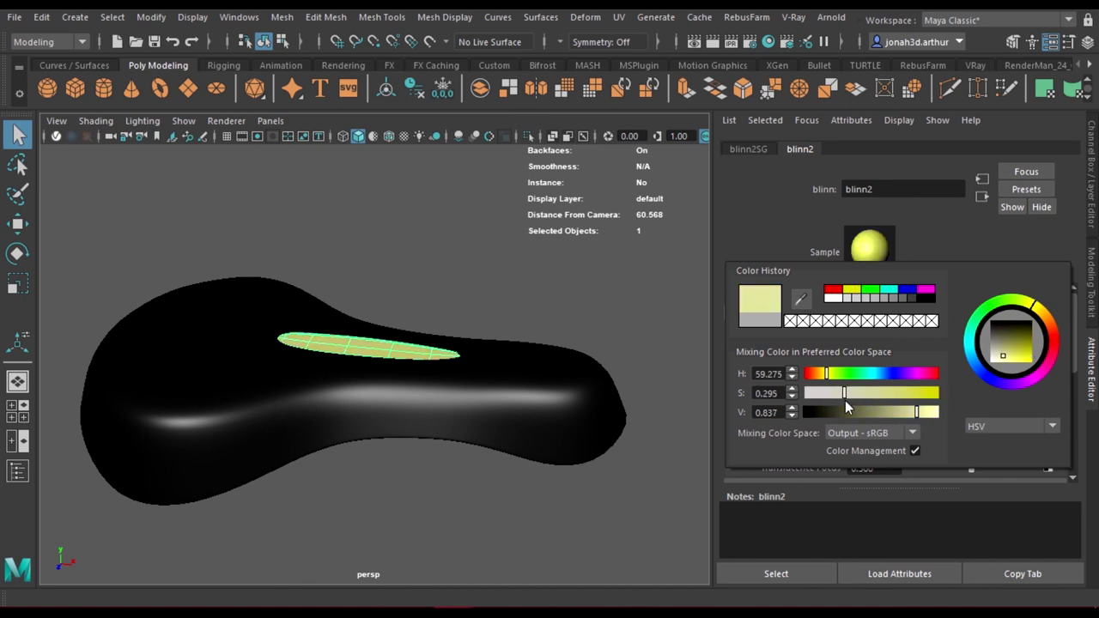
{"action": "left_click", "coordinate": [526, 311]}
- Adjust the translucence of the saddle's blinn1 material through blinn1SG
{"action": "left_click_drag", "start_coordinate": [526, 310], "coordinate": [514, 324], "text": "alt"}
{"action": "left_click", "coordinate": [369, 335]}
{"action": "mouse_move", "coordinate": [807, 120]}
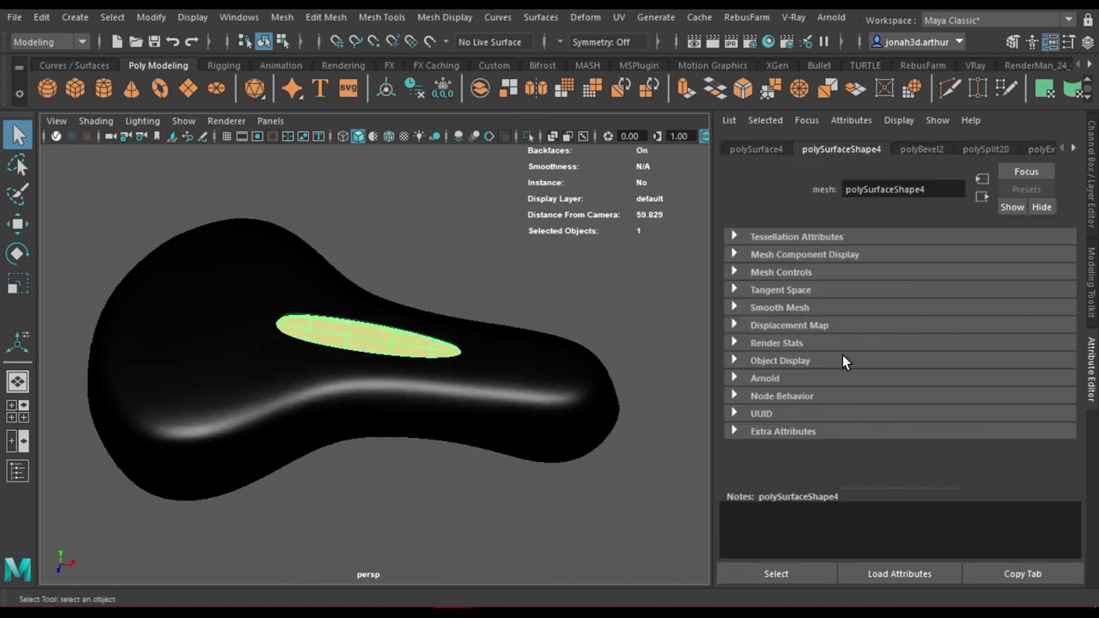
{"action": "left_click", "coordinate": [838, 120]}
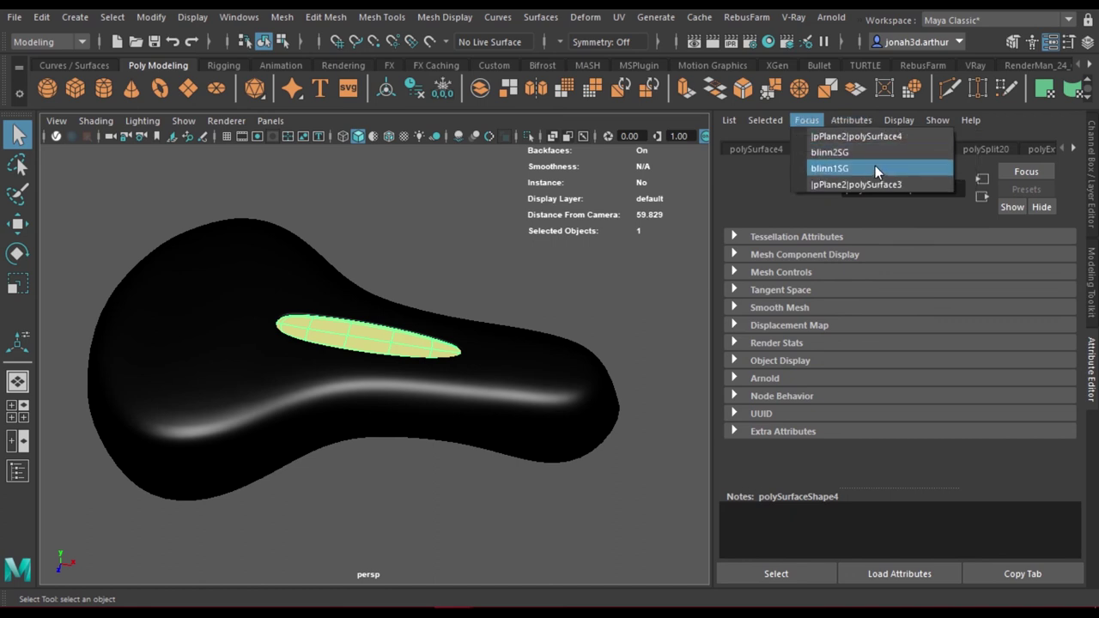
{"action": "left_click", "coordinate": [873, 167]}
{"action": "left_click", "coordinate": [1057, 312]}
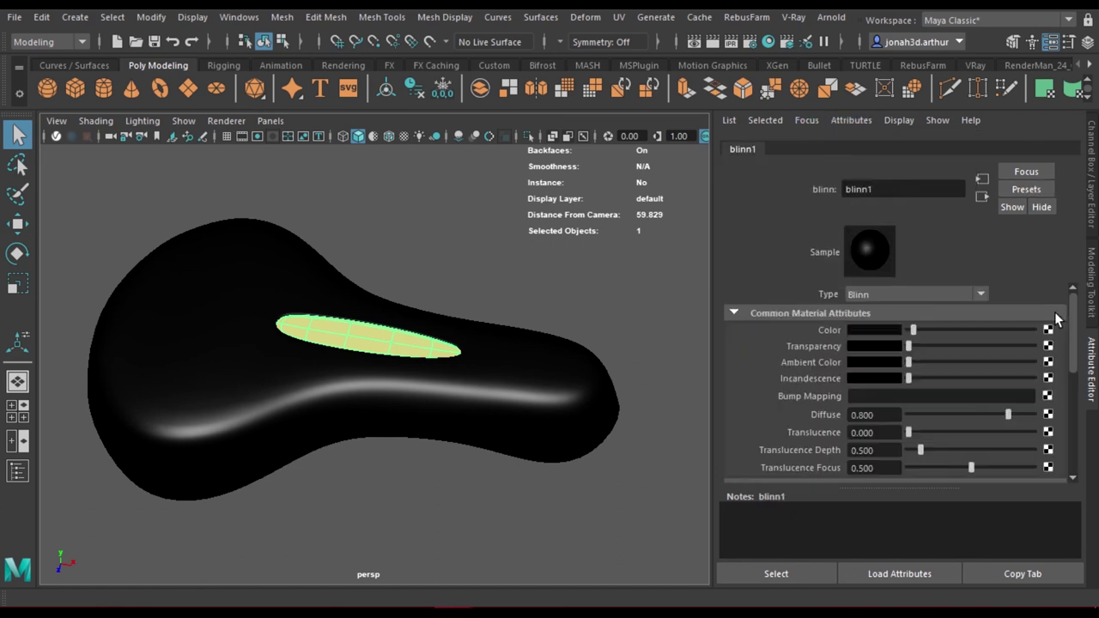
{"action": "mouse_move", "coordinate": [928, 432]}
{"action": "left_mouse_down"}
{"action": "mouse_move", "coordinate": [995, 441]}
{"action": "mouse_move", "coordinate": [944, 446]}
{"action": "left_mouse_up"}
- Raise blinn2's translucence, leaving incandescence unchanged, and review the finished saddle
{"action": "left_click", "coordinate": [404, 337]}
{"action": "left_click", "coordinate": [1073, 149]}
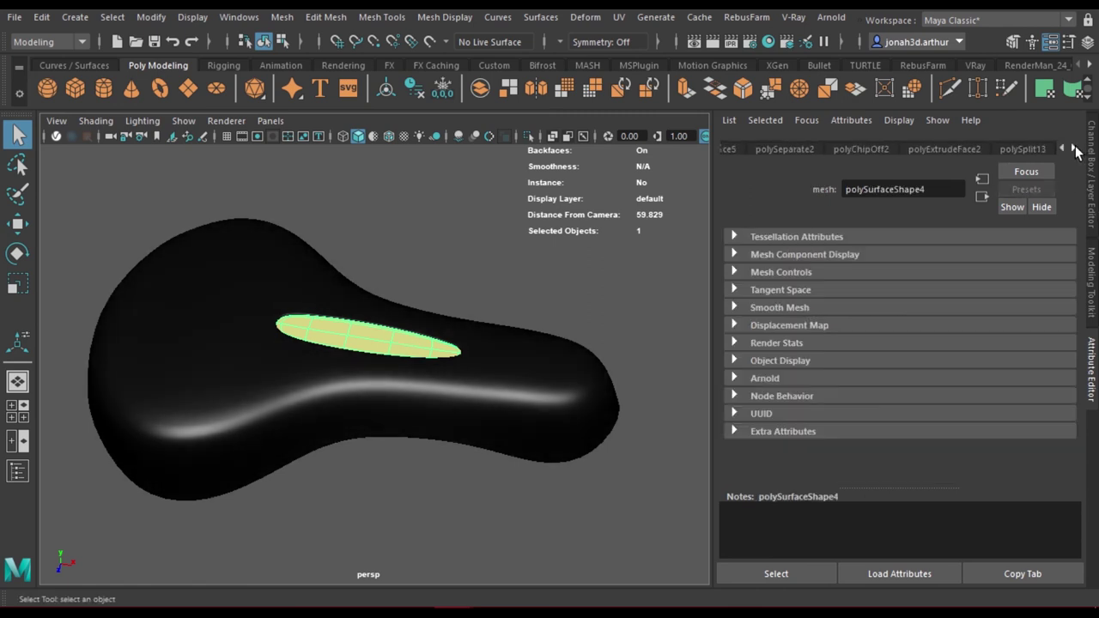
{"action": "left_click", "coordinate": [1052, 148]}
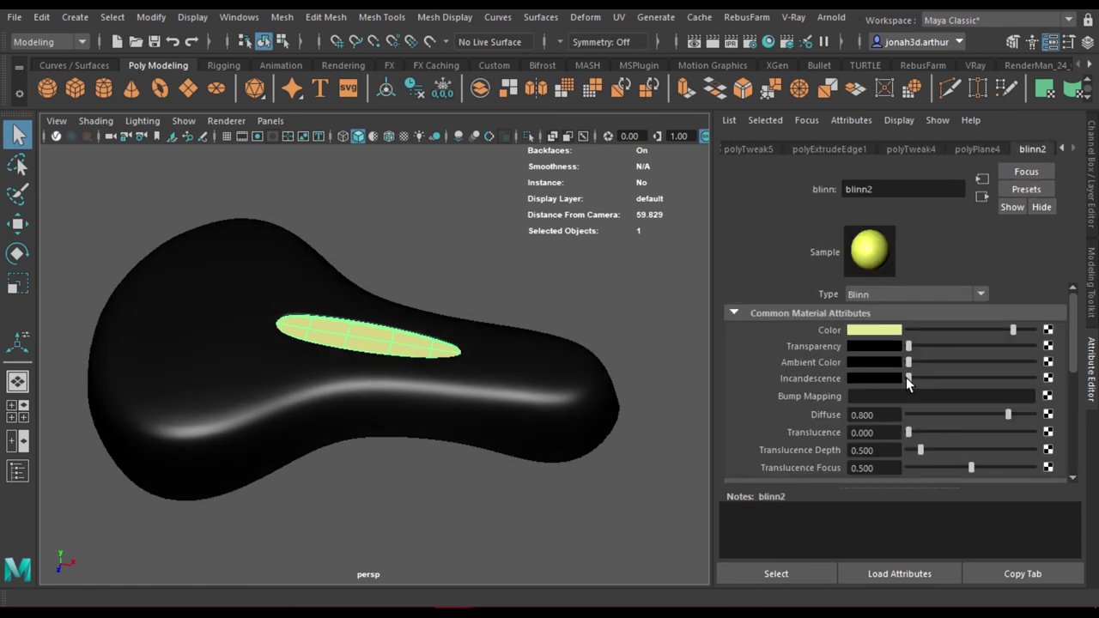
{"action": "mouse_move", "coordinate": [913, 379]}
{"action": "left_mouse_down"}
{"action": "mouse_move", "coordinate": [940, 379]}
{"action": "mouse_move", "coordinate": [909, 379]}
{"action": "left_mouse_up"}
{"action": "left_click_drag", "start_coordinate": [908, 432], "coordinate": [1017, 432]}
{"action": "left_click", "coordinate": [515, 241]}
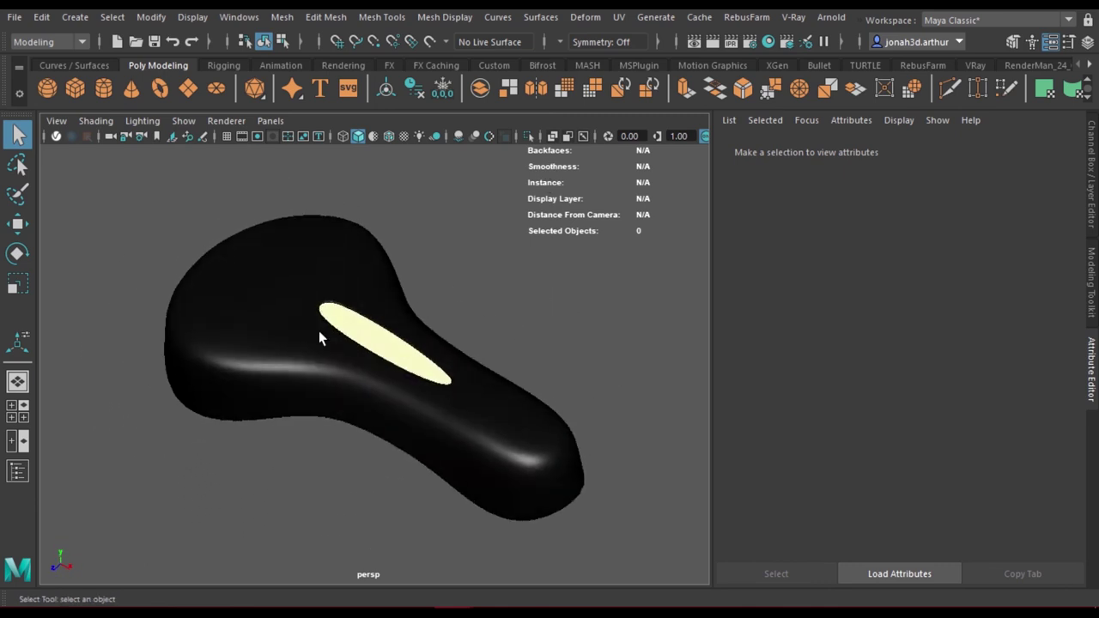
{"action": "left_click", "coordinate": [319, 330]}
{"action": "left_click", "coordinate": [521, 331]}
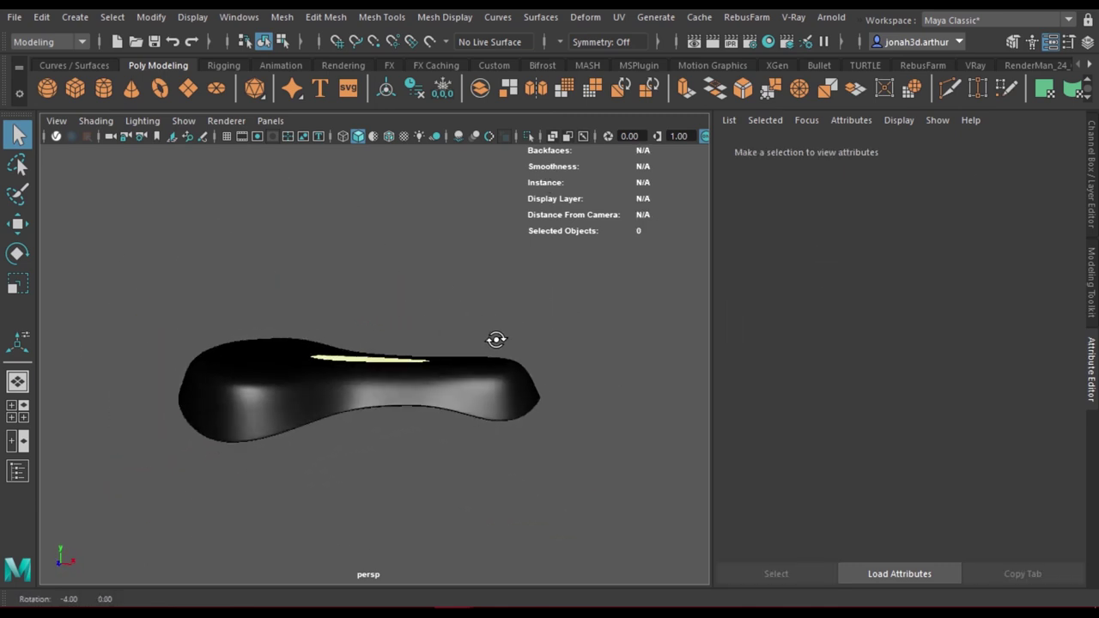